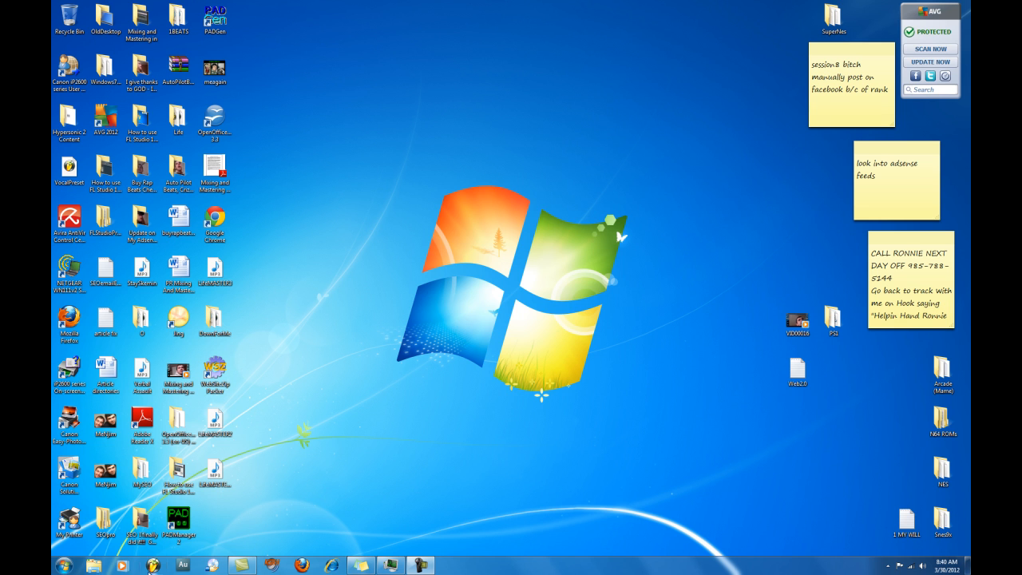
Switch to FL Studio and set the audio input/output driver to ASIO4ALL v2.
click(153, 566)
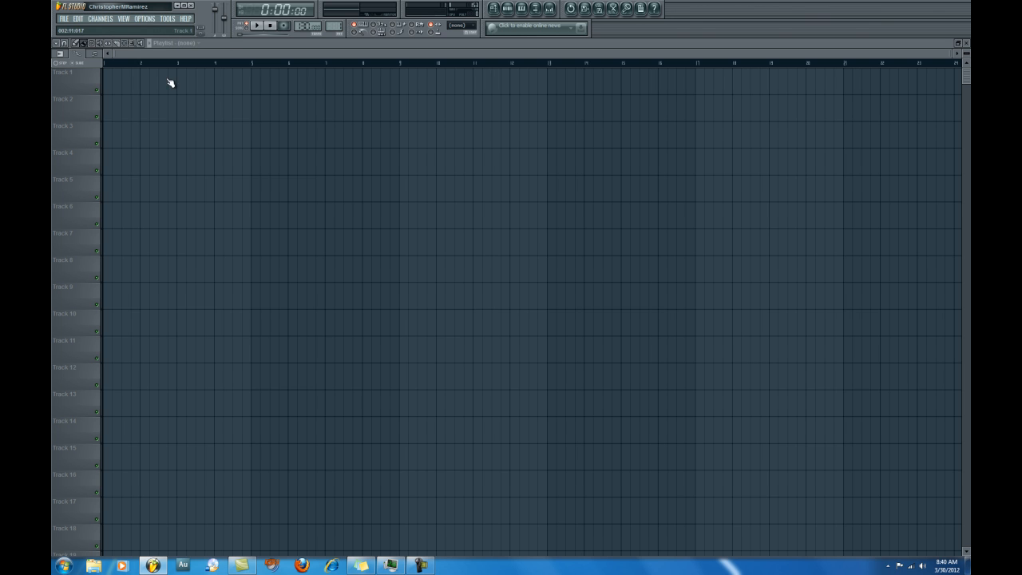
click(145, 19)
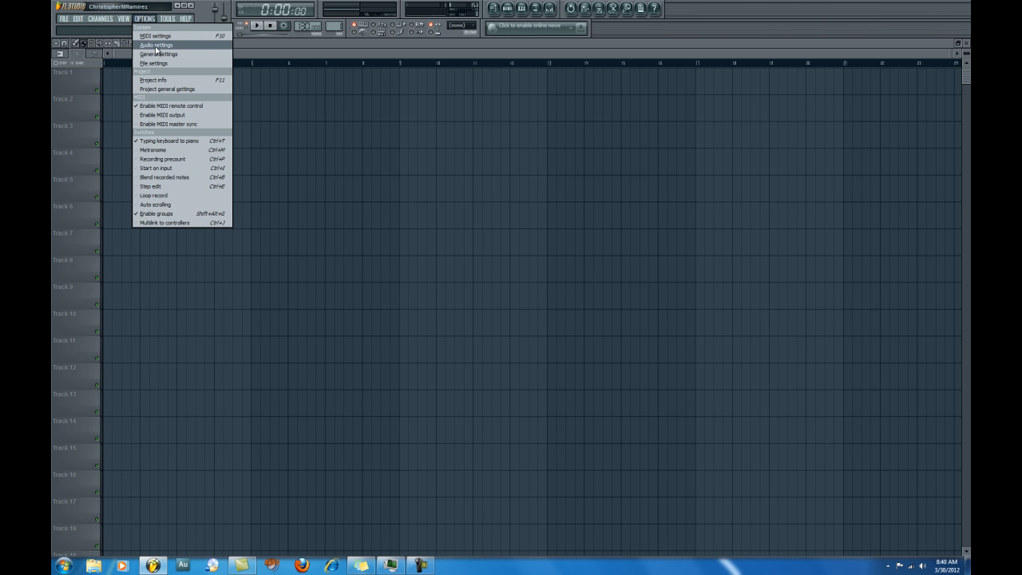
click(155, 48)
drag(523, 150, 331, 101)
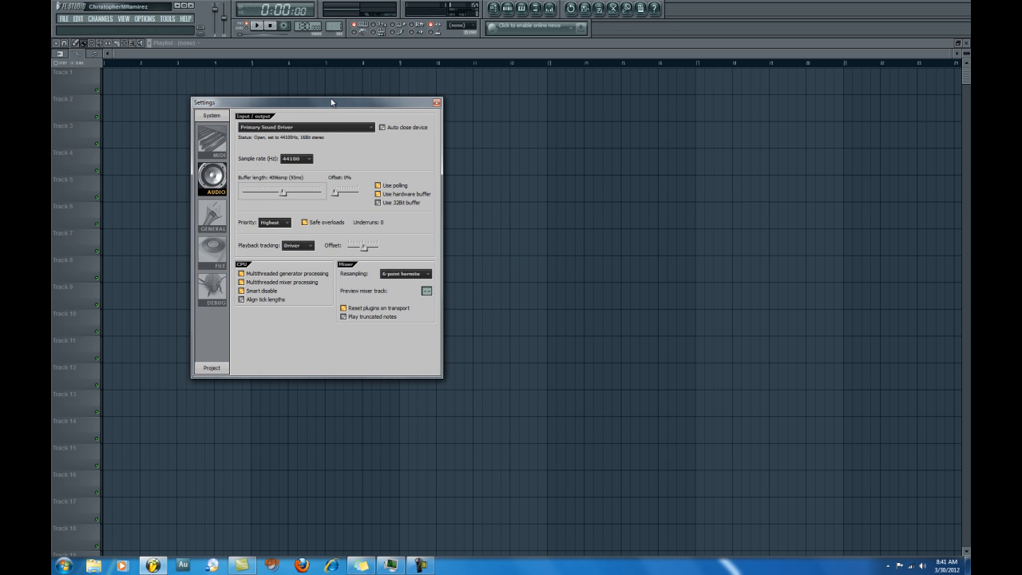
click(372, 128)
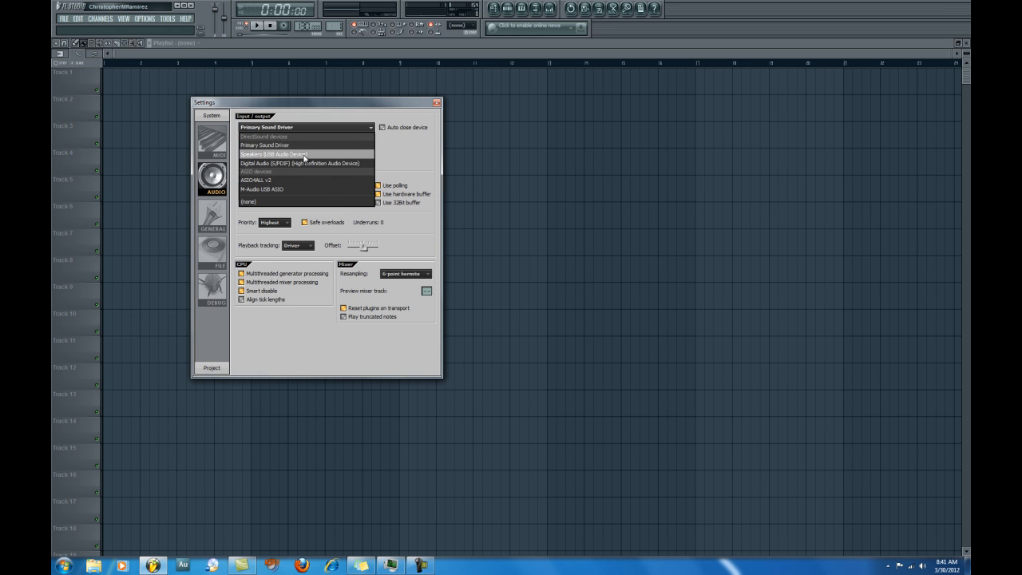
click(275, 182)
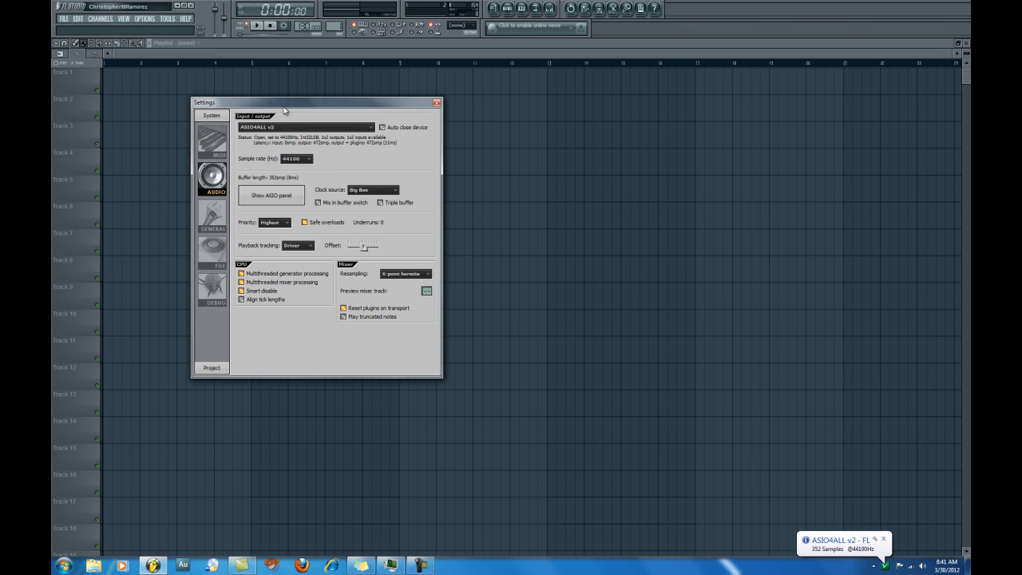
Inspect the WDM device list in the ASIO4ALL control panel, including MXL USB.009 and High Definition Audio Device, and close the audio settings.
click(281, 199)
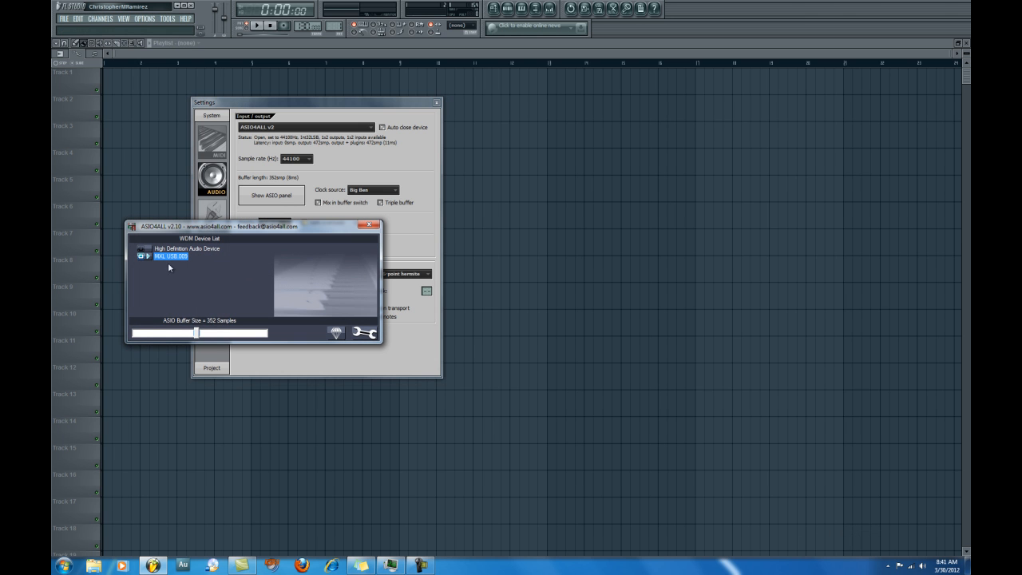
mouse_move(165, 261)
drag(244, 231, 233, 408)
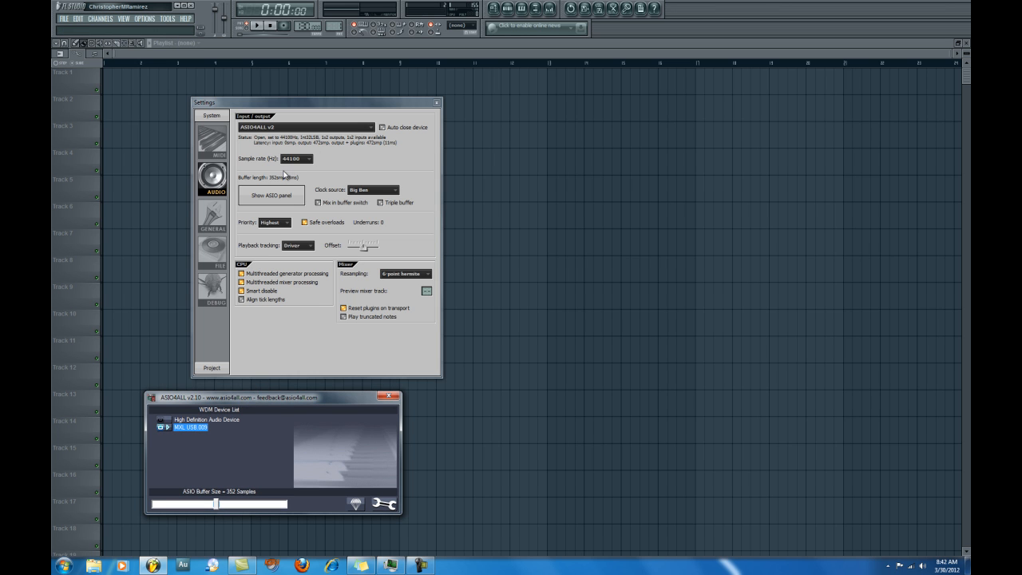
drag(264, 403, 285, 205)
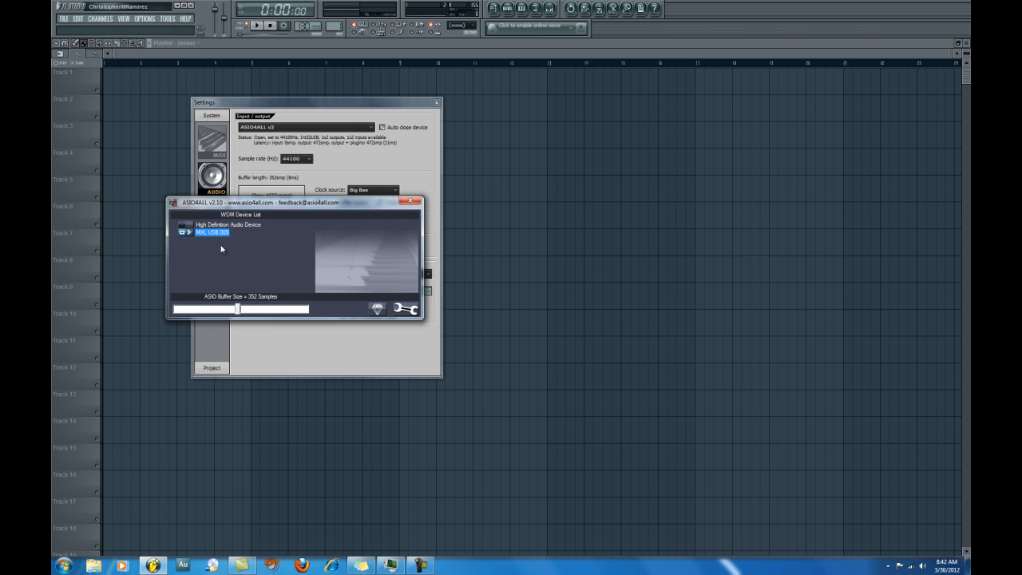
mouse_move(198, 242)
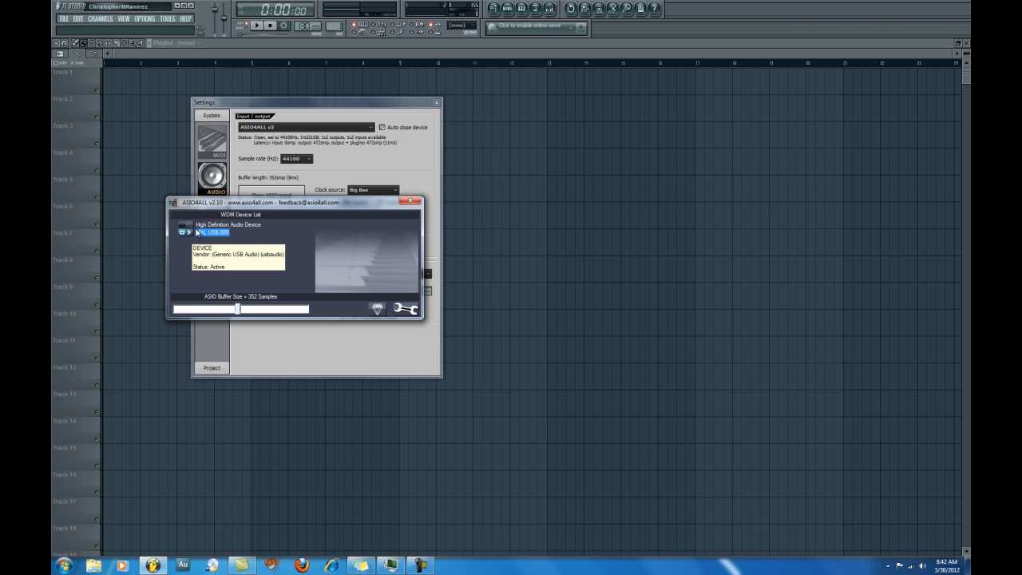
mouse_move(229, 223)
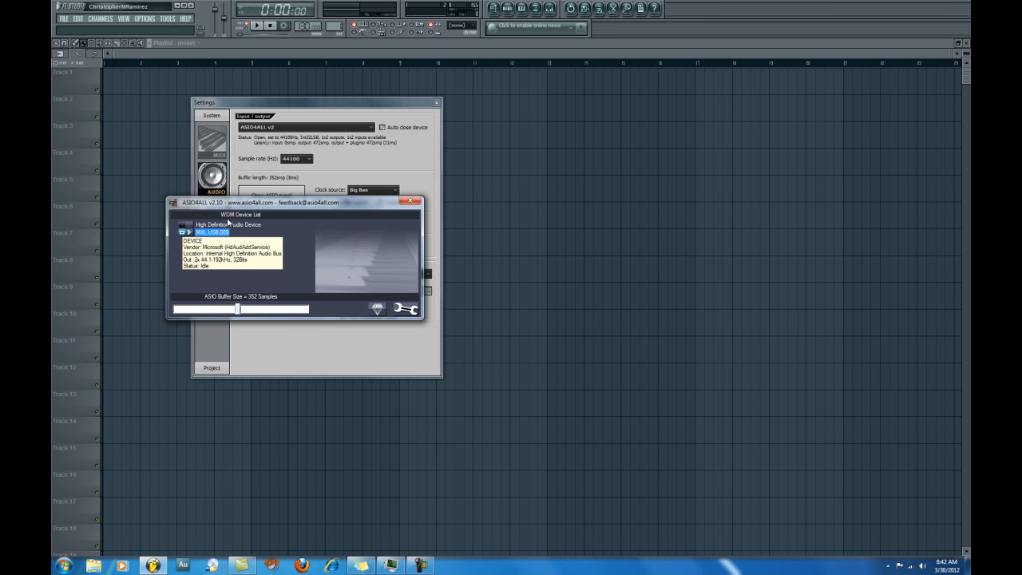
click(410, 202)
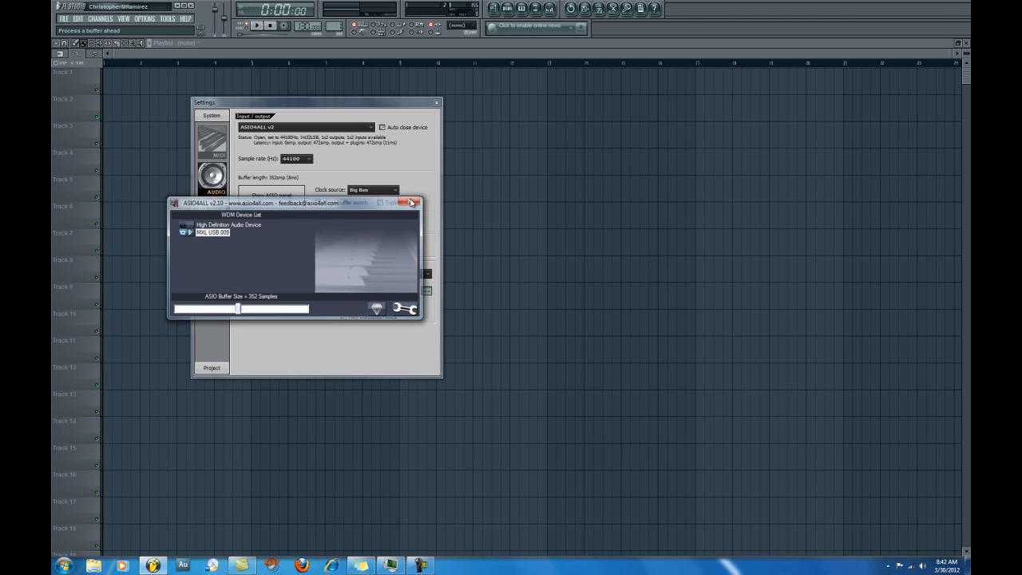
click(437, 102)
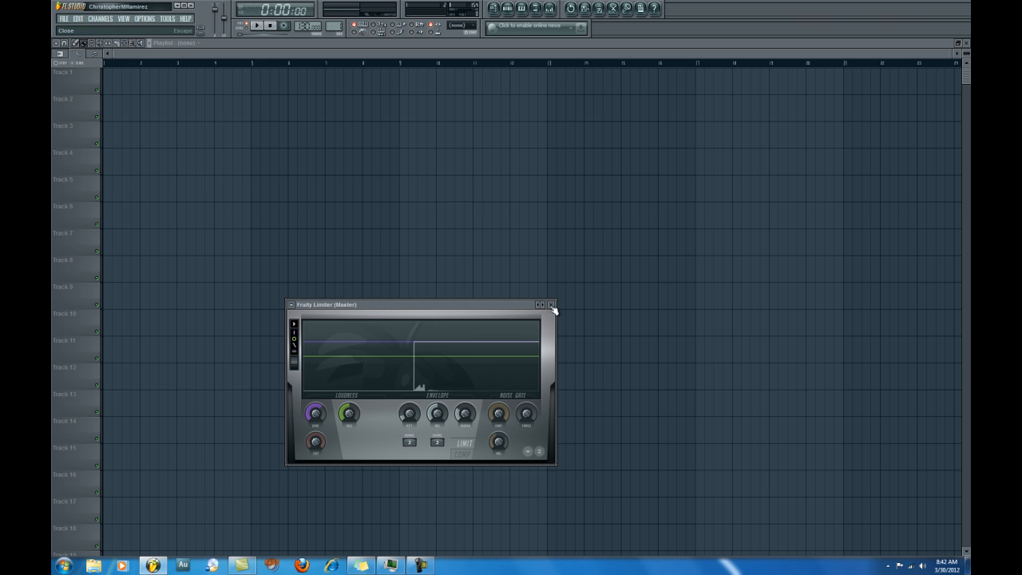
Close the master Fruity Limiter window and reposition the step sequencer near the start of the playlist's upper tracks.
drag(469, 309, 345, 134)
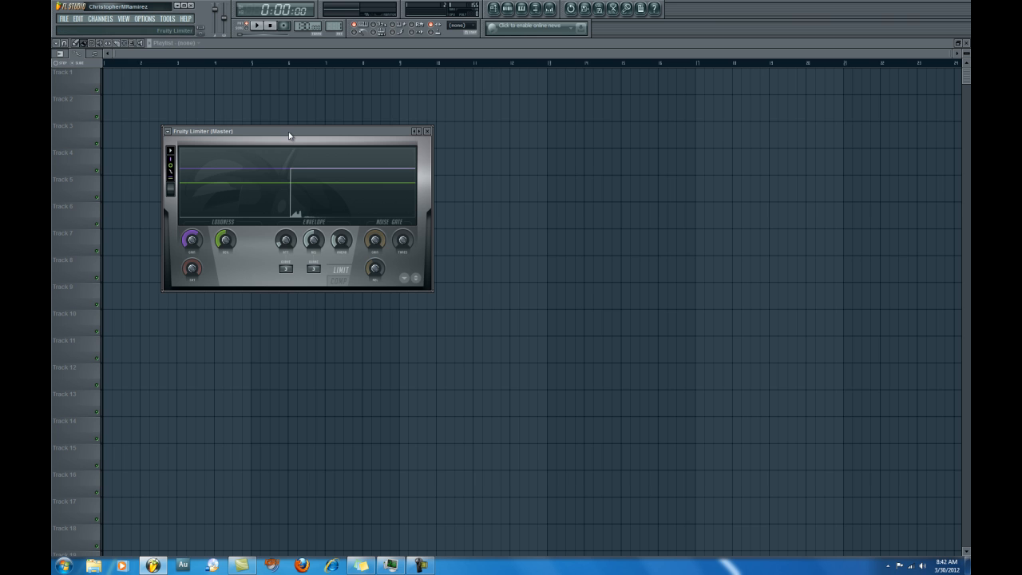
drag(290, 135, 324, 296)
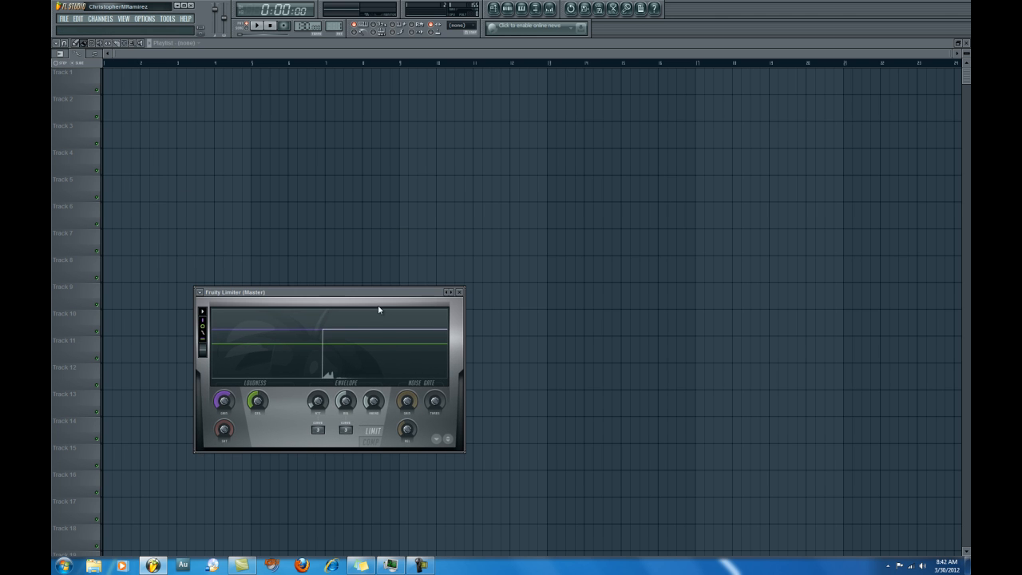
click(460, 294)
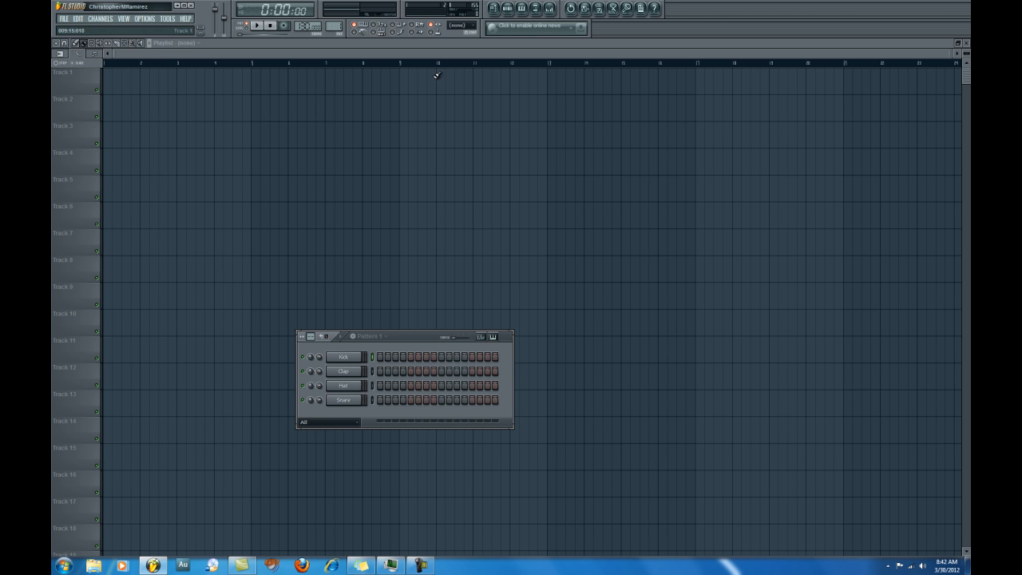
drag(411, 338, 286, 137)
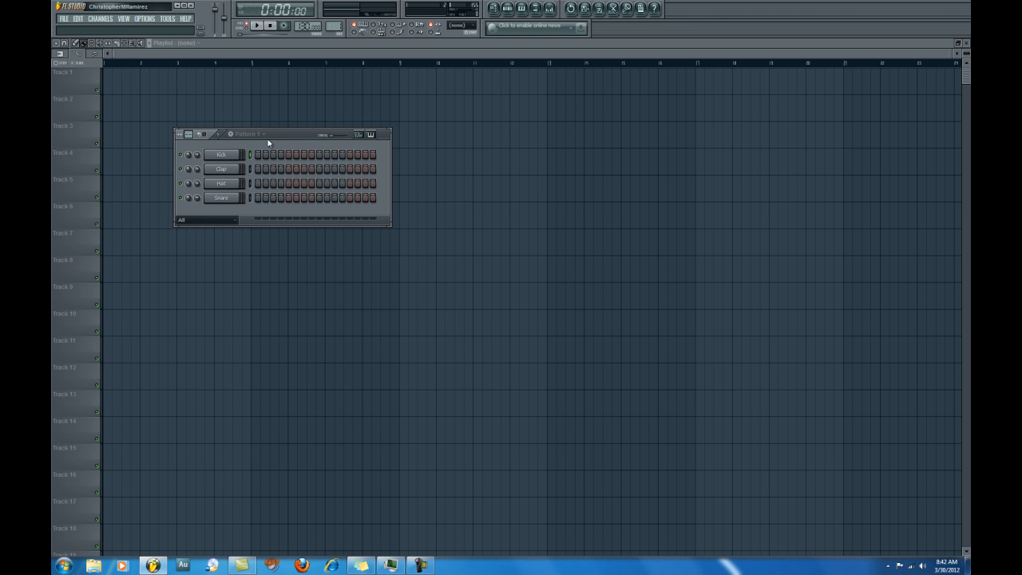
Open the Kick channel's settings and play the kick sample repeatedly at different pitches to audition it.
click(222, 155)
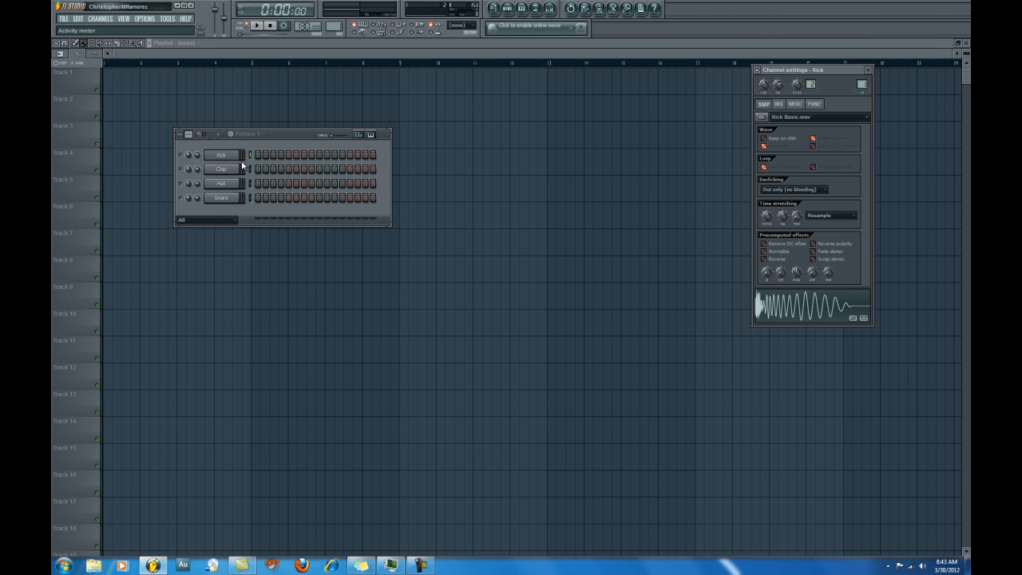
key(v)
key(m)
key(m)
key(m)
key(m)
key(m)
key(g)
key(m)
key(m)
key(m)
key(m)
key(m)
key(m)
key(period)
key(m)
key(m)
key(m)
key(m)
key(m)
key(m)
key(m)
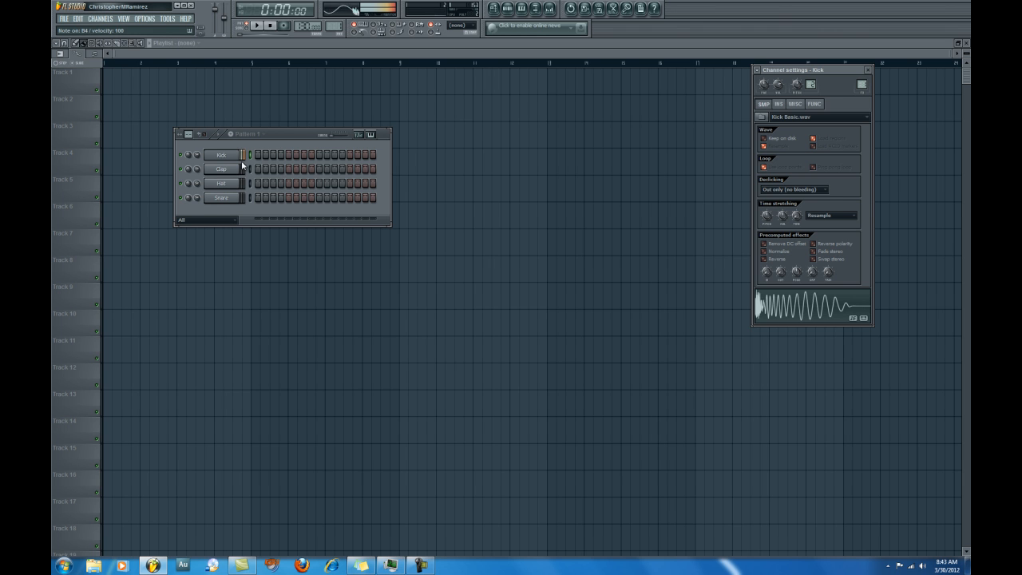
Move the step sequencer aside, show the sample browser, and expand the Vintage folder inside Packs.
drag(281, 137, 228, 104)
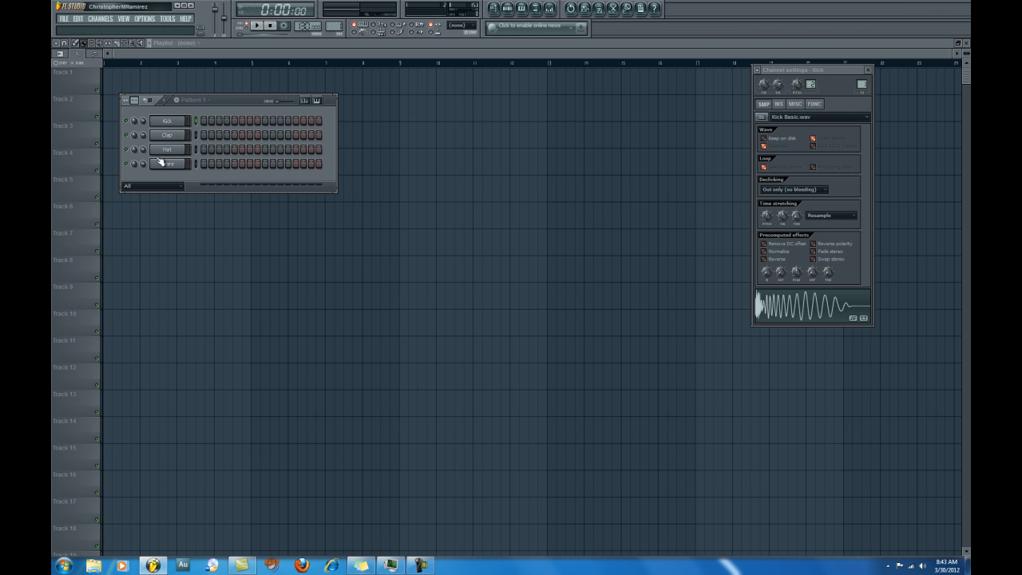
click(254, 27)
click(277, 29)
click(536, 10)
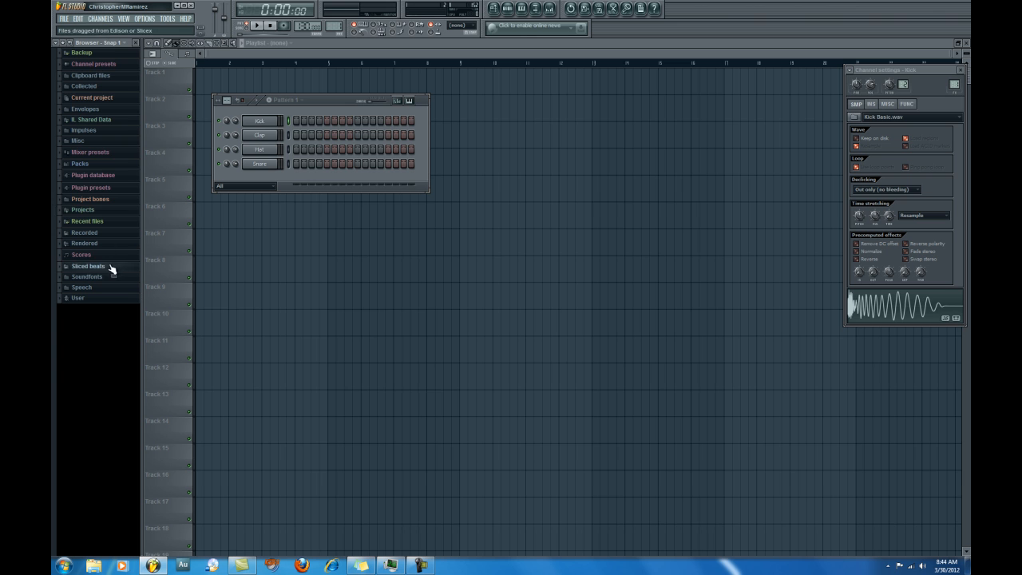
click(78, 164)
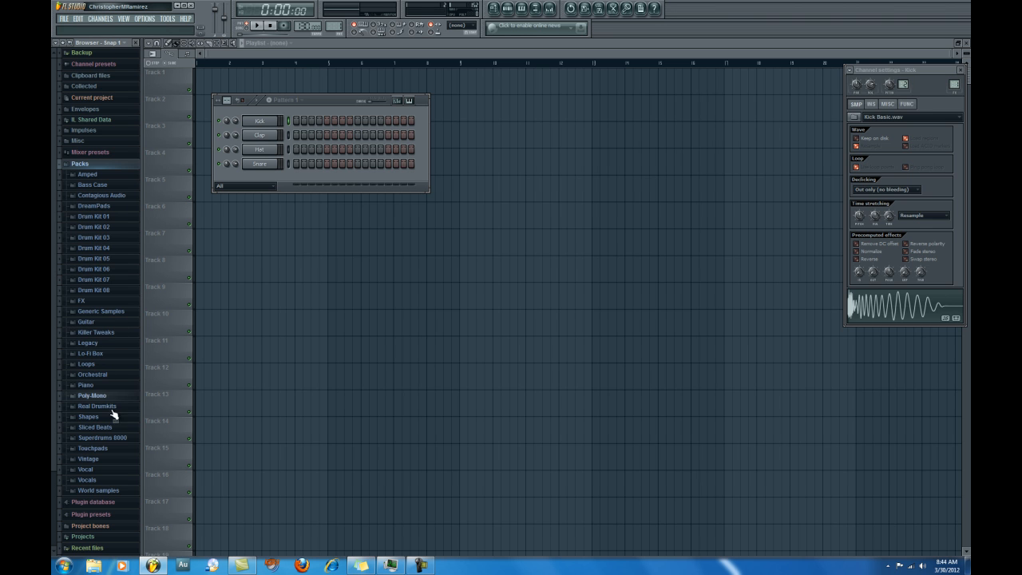
click(83, 460)
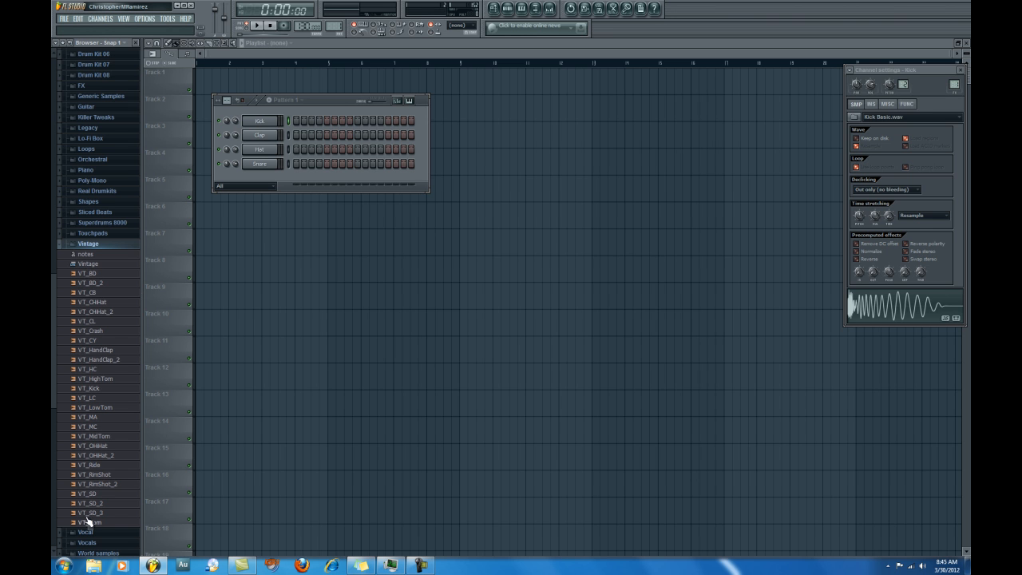
Audition the Vintage drum samples one after another, starting at VT_BD and going through the claps, toms, hats, rimshots and snares.
click(93, 275)
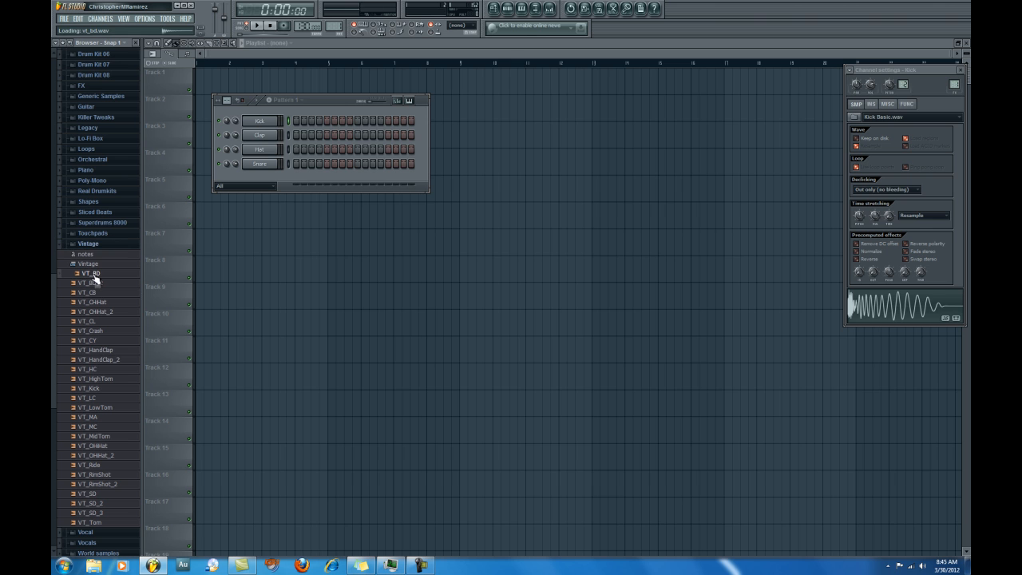
click(92, 284)
click(92, 295)
click(92, 303)
click(93, 315)
click(88, 321)
click(88, 330)
click(88, 341)
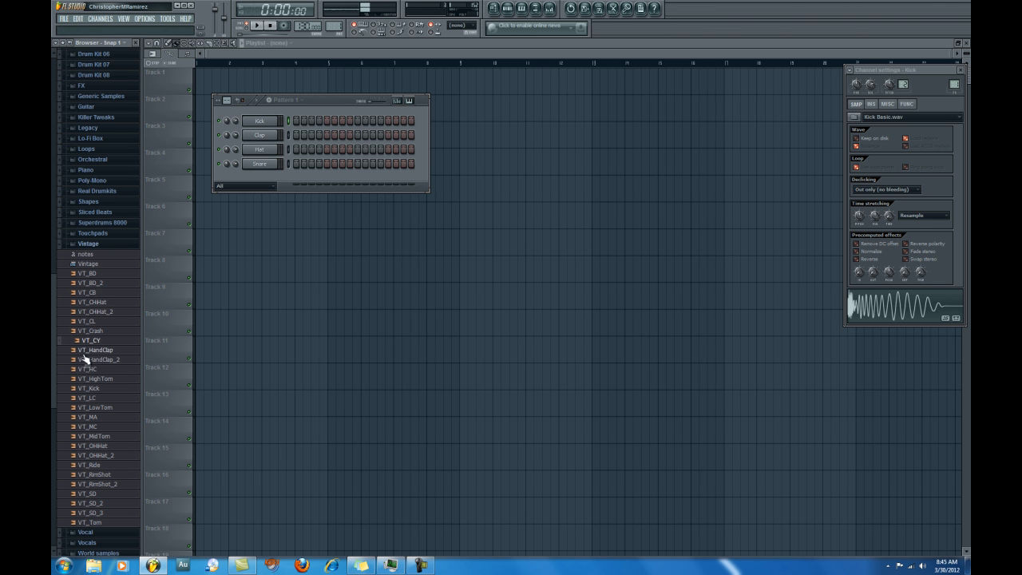
key(Down)
key(Down)
key(Down)
key(Down)
key(Down)
key(Down)
key(Down)
key(Down)
key(Down)
key(Down)
key(Down)
key(Down)
key(Down)
key(Down)
key(Down)
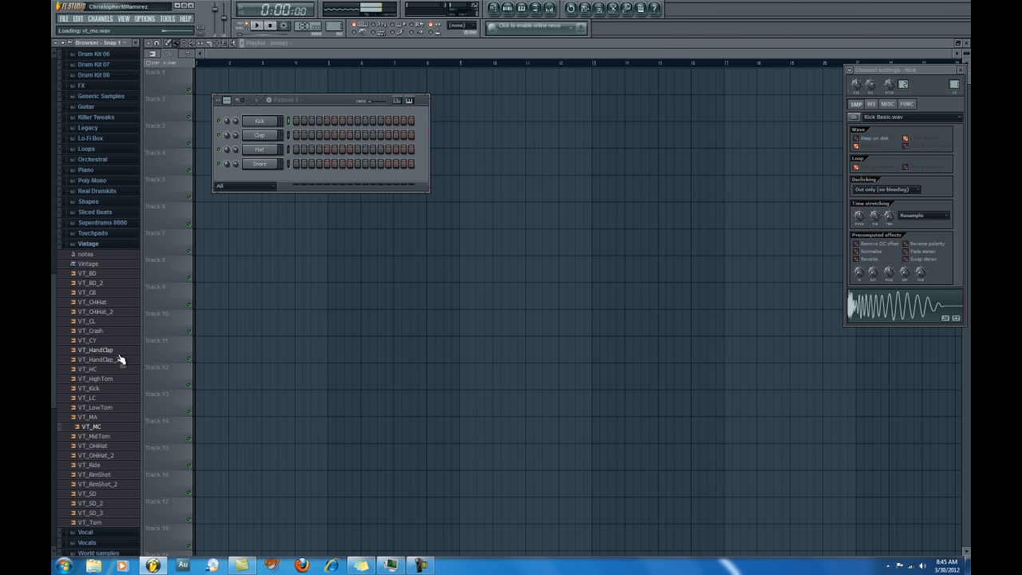
key(Down)
key(Down)
key(Up)
key(Up)
key(Down)
key(Down)
key(Down)
key(Down)
key(Up)
key(Up)
key(Up)
key(Up)
key(Down)
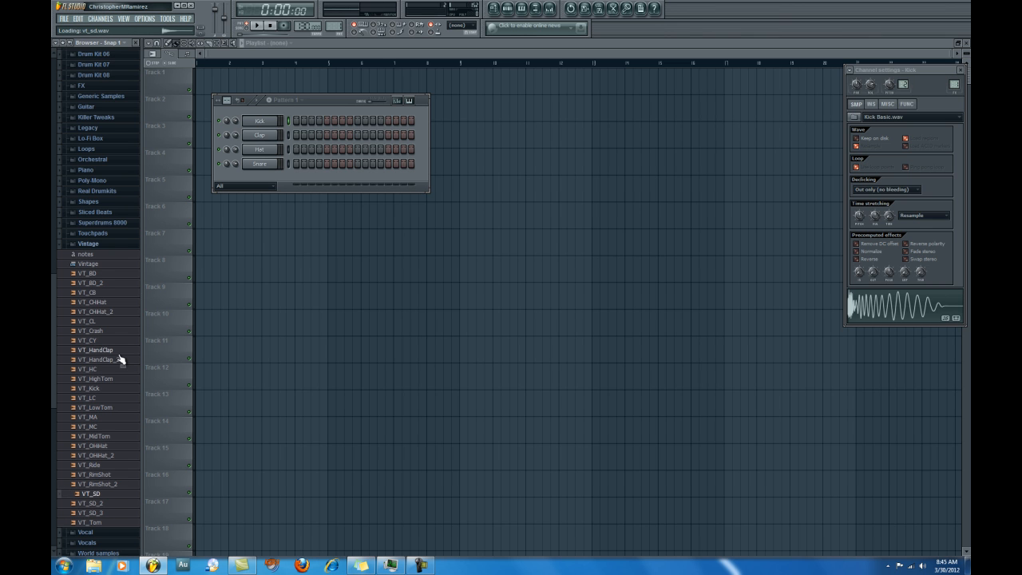
key(Up)
key(Up)
key(Up)
key(Up)
key(Up)
key(Up)
key(Up)
key(Up)
key(Down)
key(Down)
key(Down)
key(Down)
key(Down)
key(Down)
key(Down)
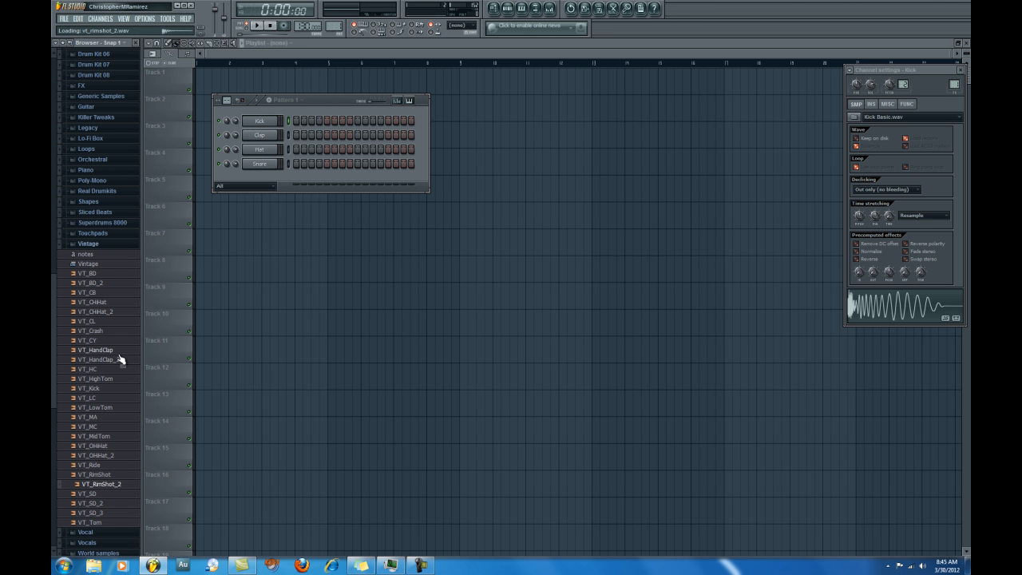
Preview the VT_BD_2 sample from the Vintage folder and load it onto the Kick channel as its replacement.
drag(329, 101, 301, 81)
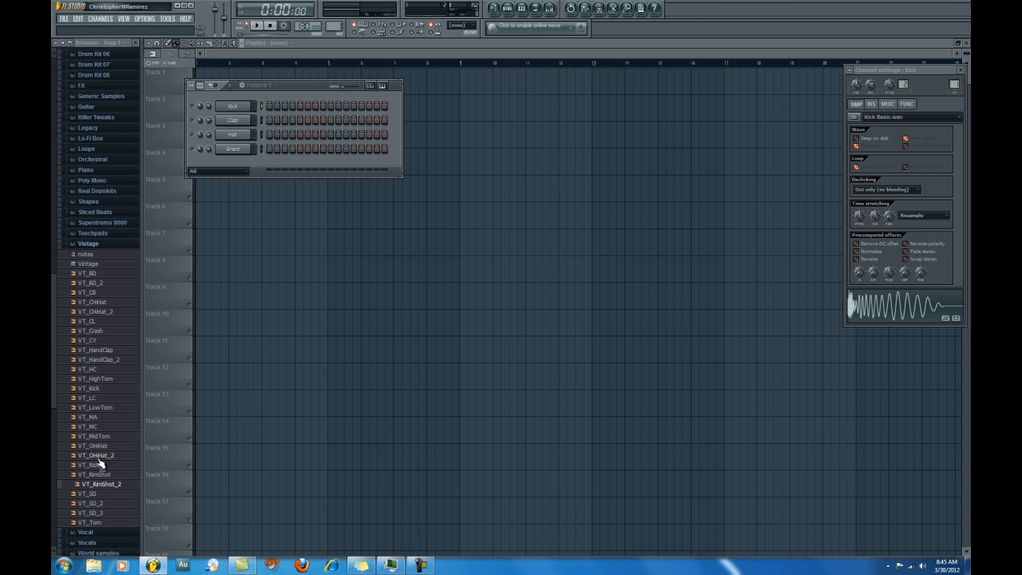
right_click(92, 282)
click(85, 283)
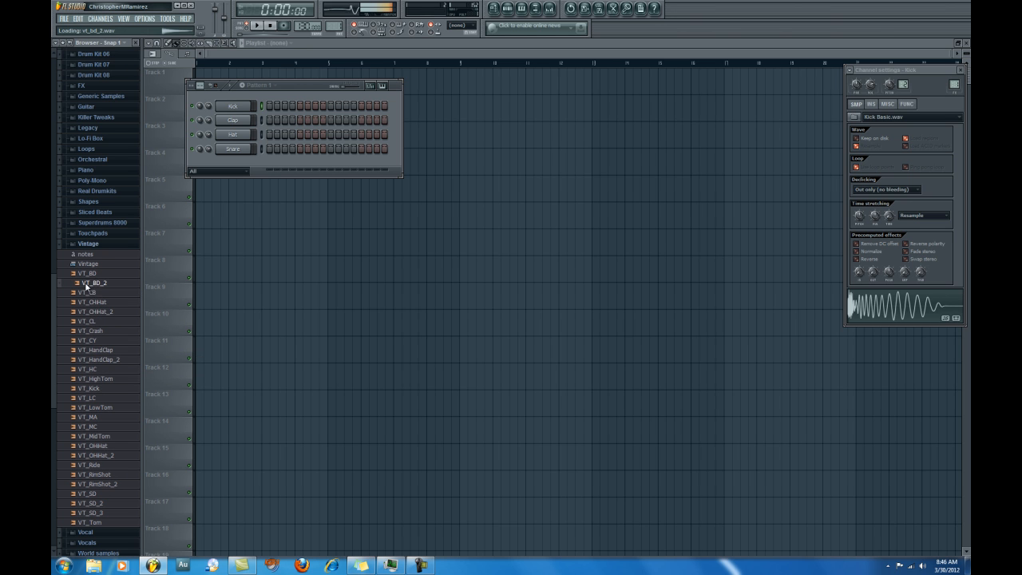
drag(79, 288, 242, 160)
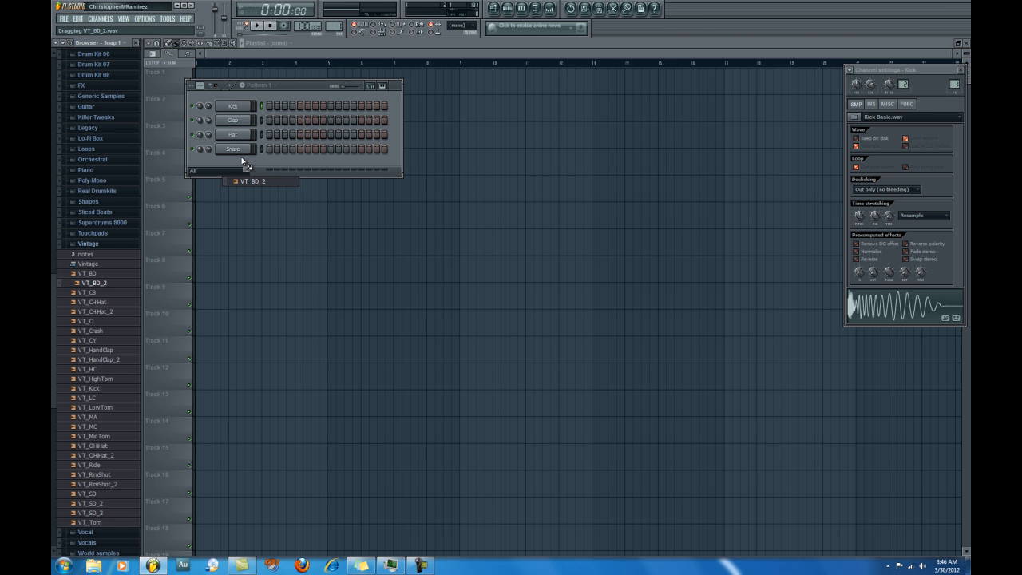
drag(243, 161, 236, 109)
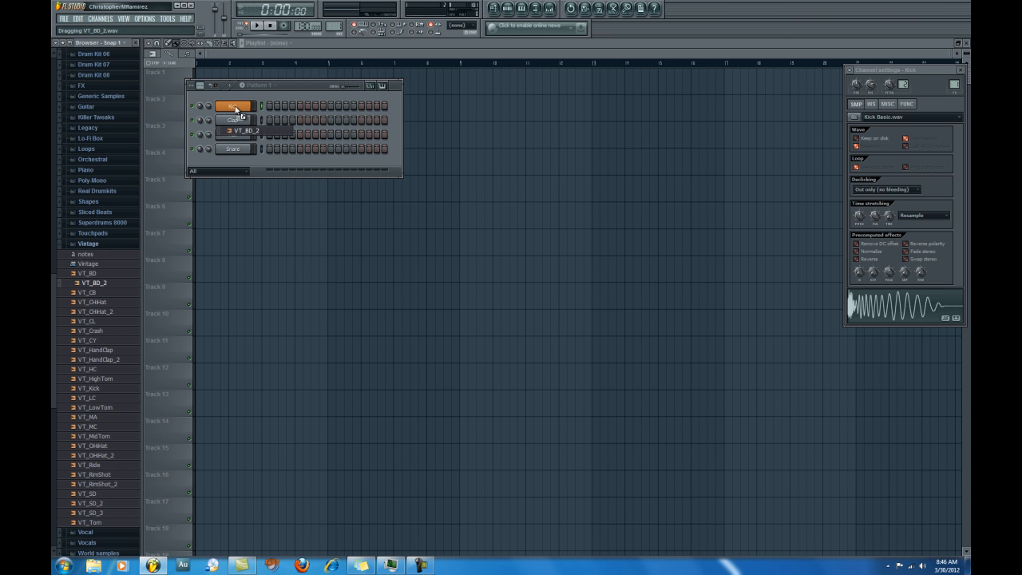
drag(237, 110, 236, 111)
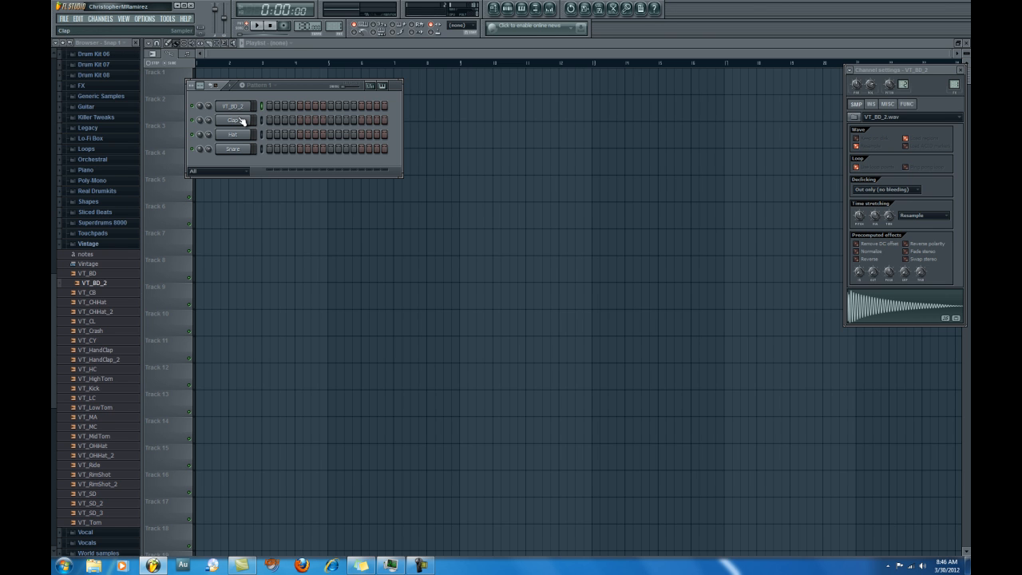
Play the VT_BD_2 channel up and down across several pitches to audition the replaced kick sound.
key(z)
key(z)
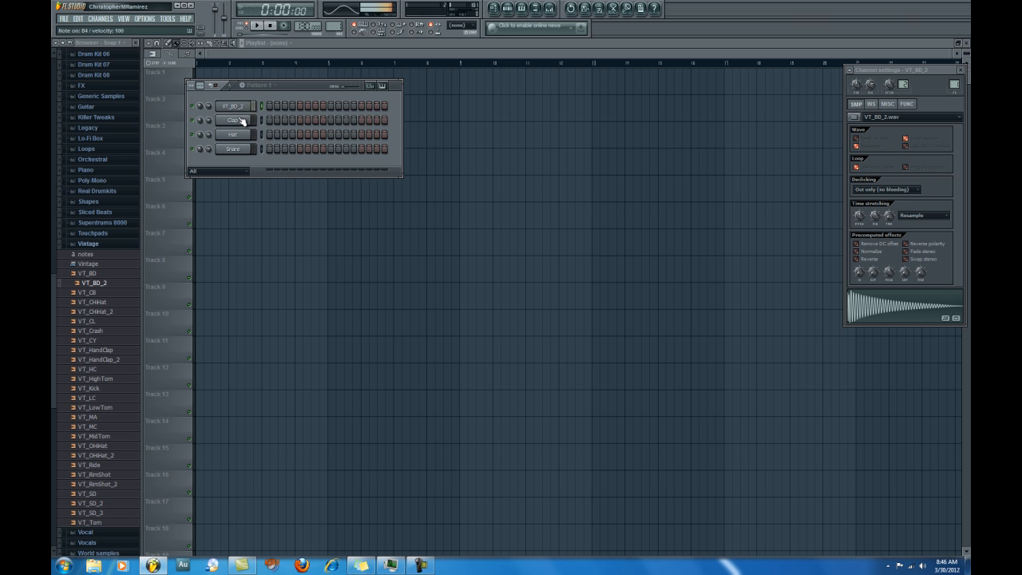
key(x)
key(c)
key(v)
key(b)
key(n)
key(m)
key(comma)
key(n)
key(b)
key(v)
key(m)
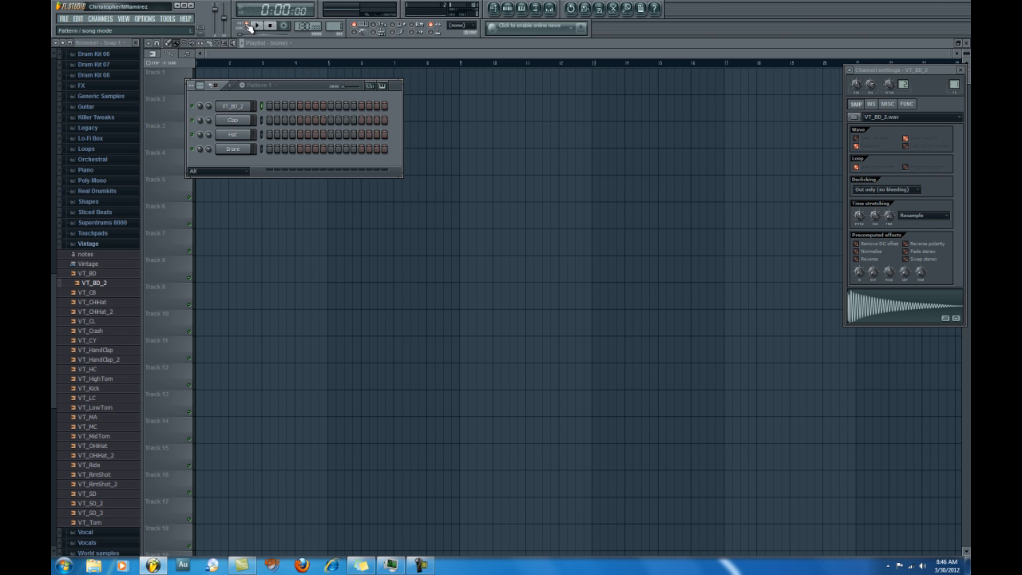
key(m)
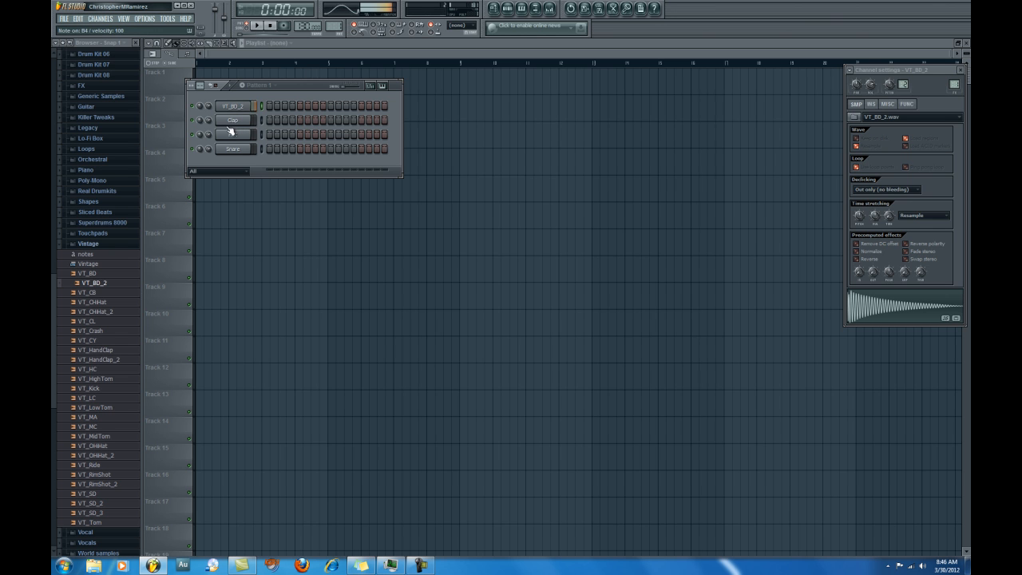
Arm recording, try kick hits on steps 1, 5, 8, 11 and 14 of the VT_BD_2 channel, and clear them.
click(284, 27)
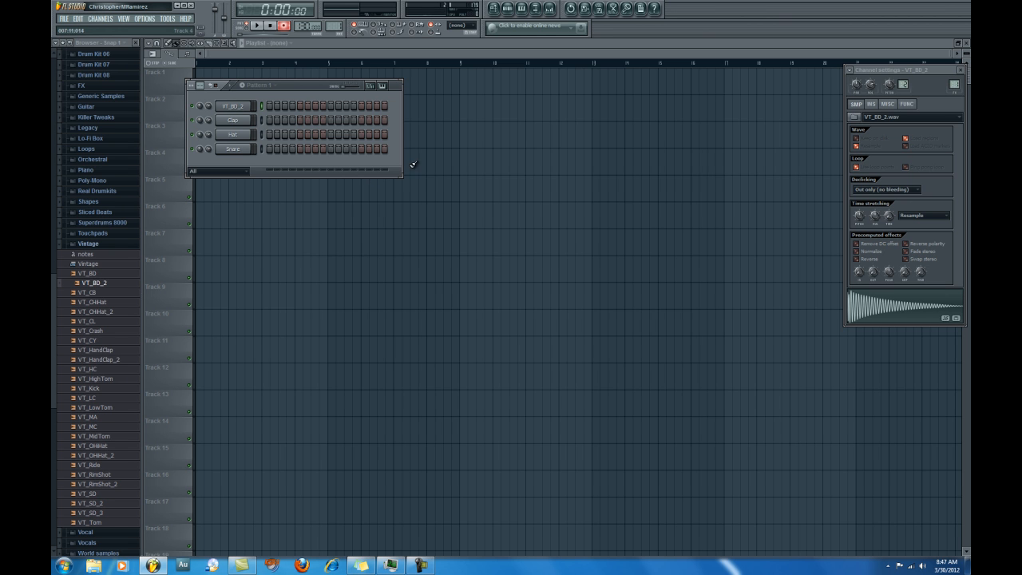
click(271, 106)
click(346, 105)
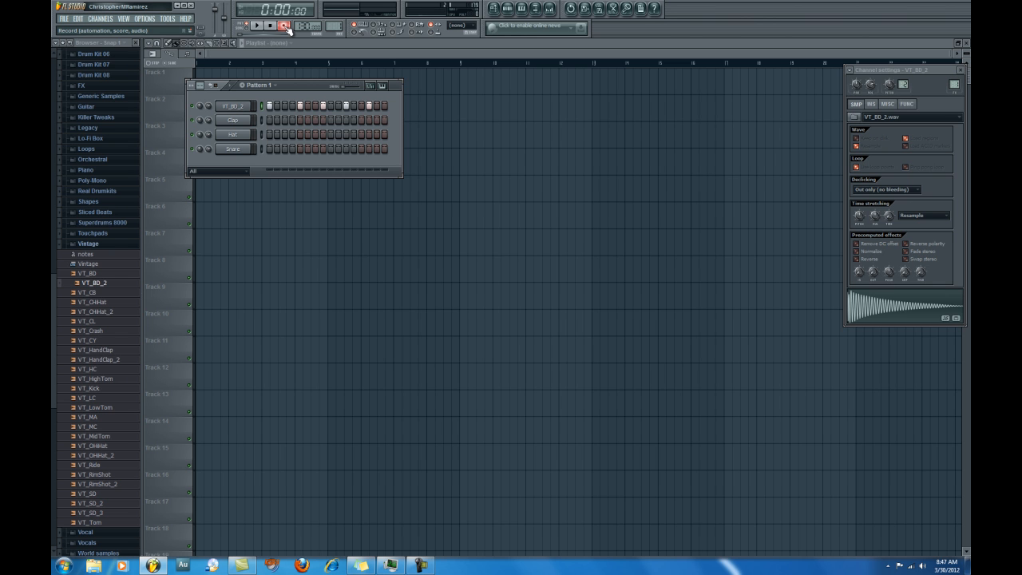
drag(370, 106, 270, 108)
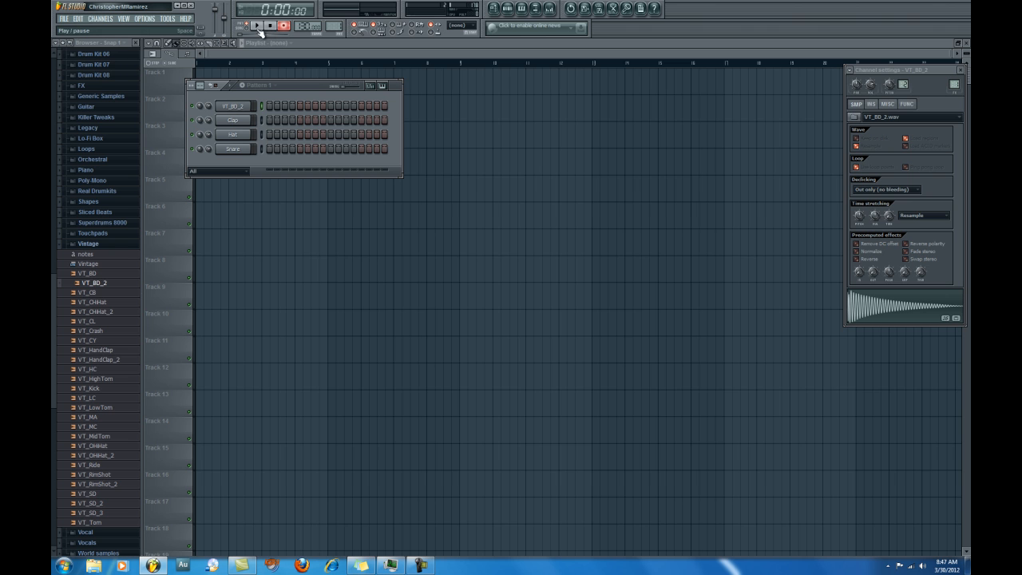
Record a live take of VT_BD_2 kick hits into Pattern 1, disarm recording, and play the take back.
key(space)
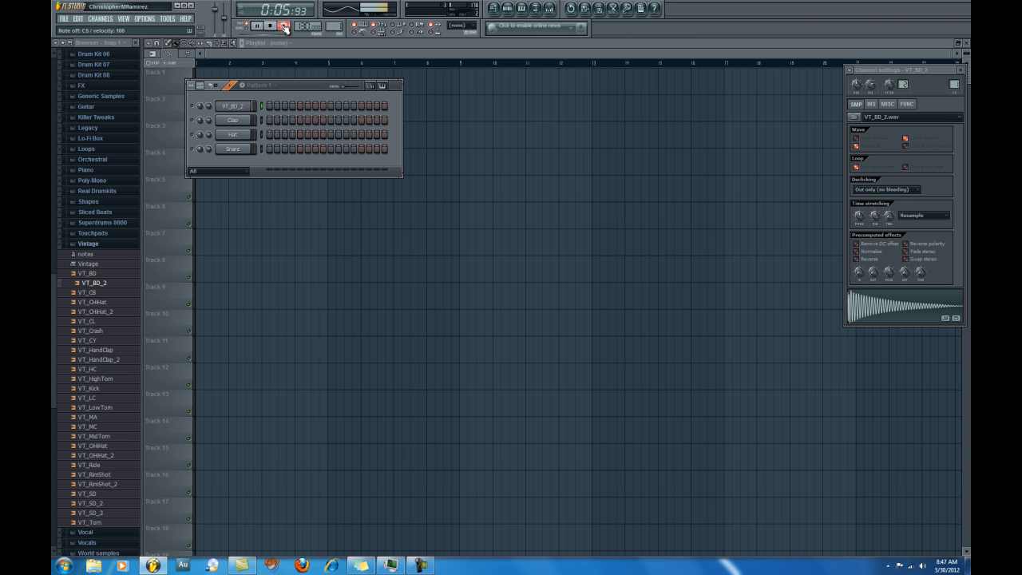
key(space)
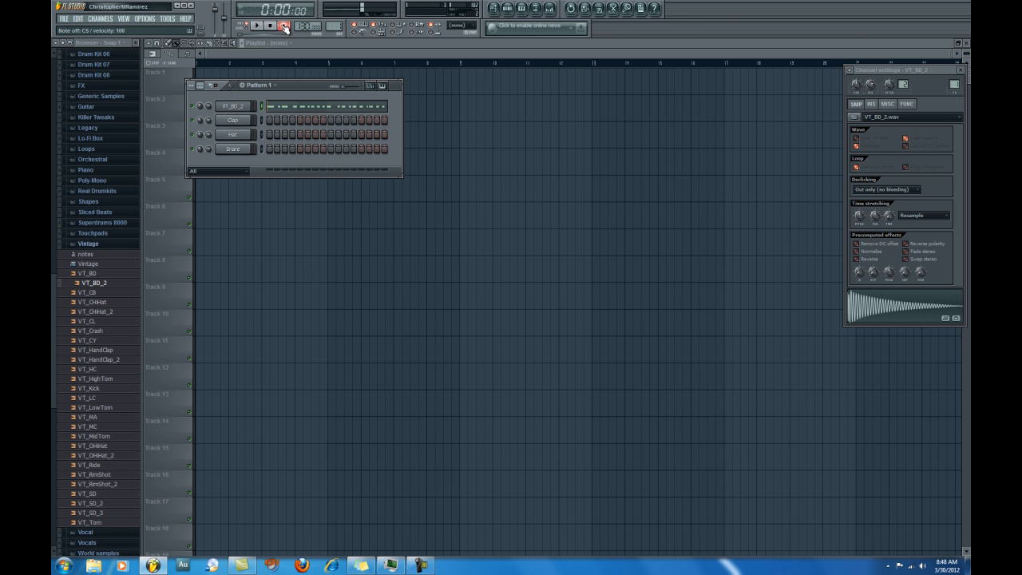
click(284, 27)
click(256, 26)
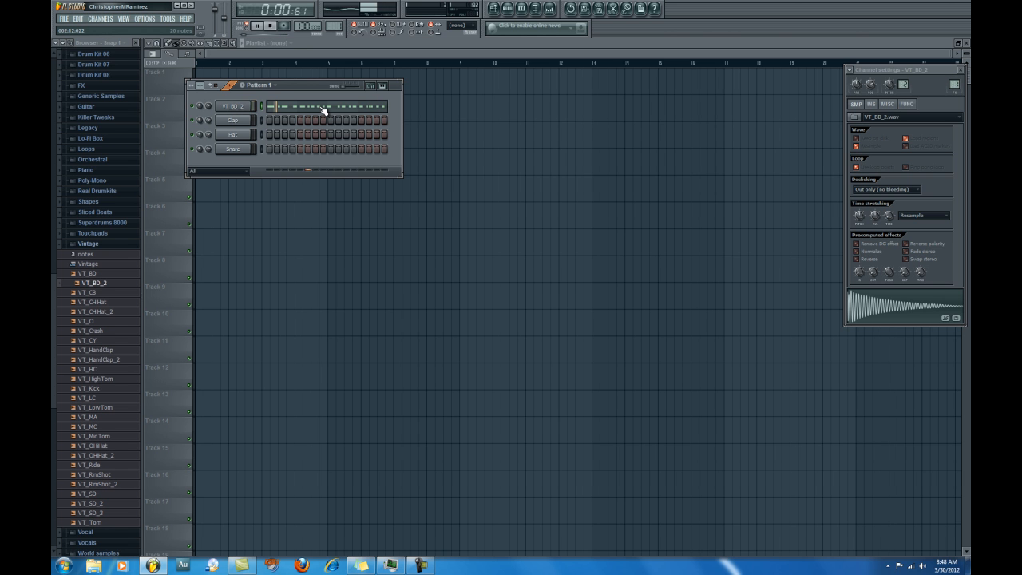
key(space)
Open the recorded VT_BD_2 notes in the piano roll and set the main snap to Line.
click(323, 109)
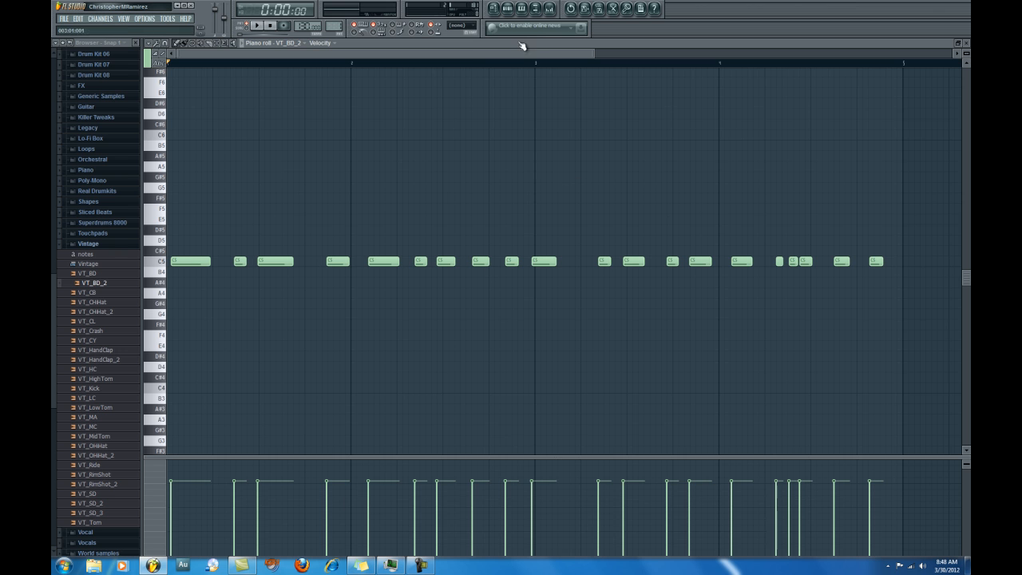
click(460, 25)
click(461, 36)
click(471, 28)
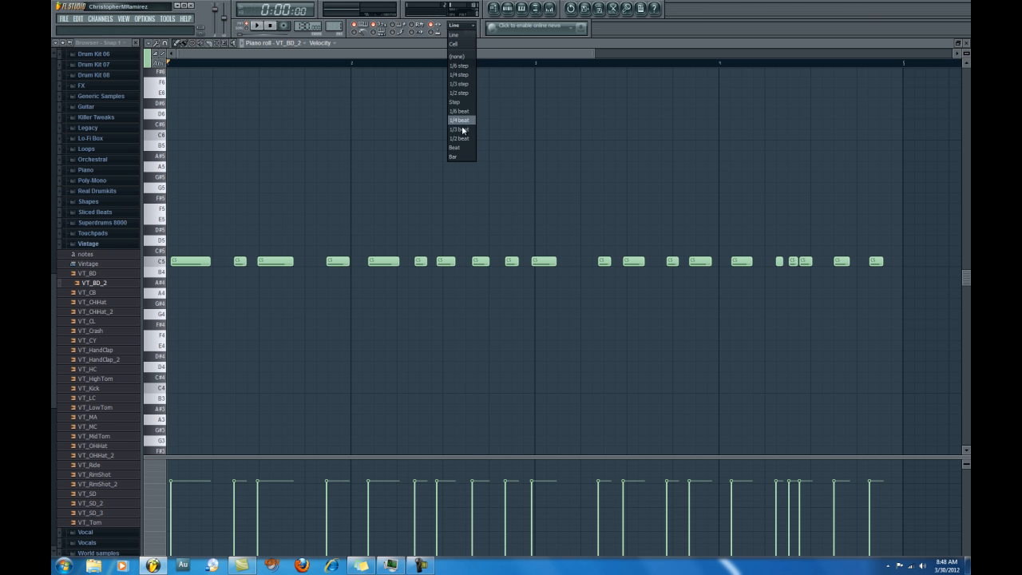
click(457, 56)
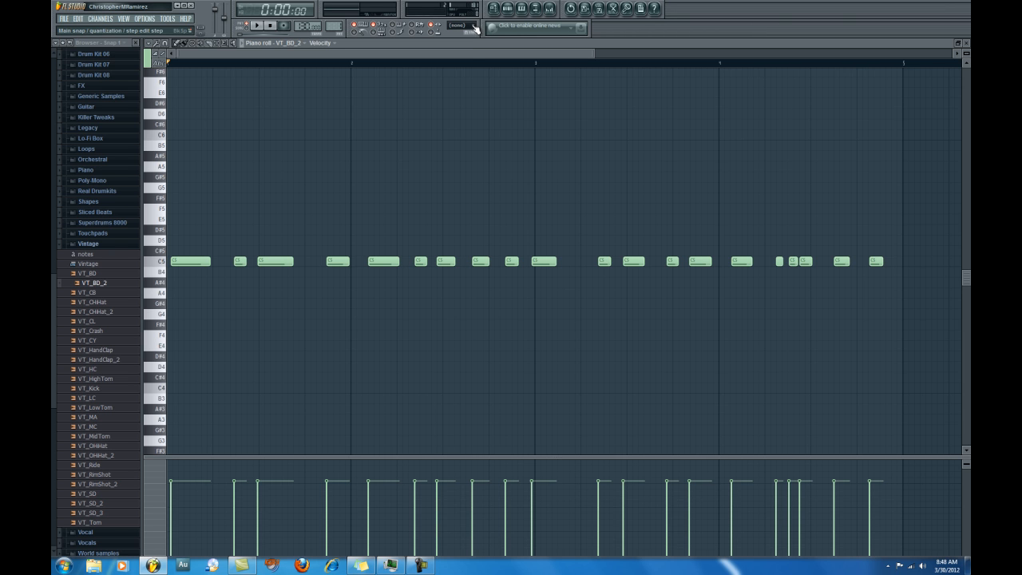
click(476, 29)
click(470, 36)
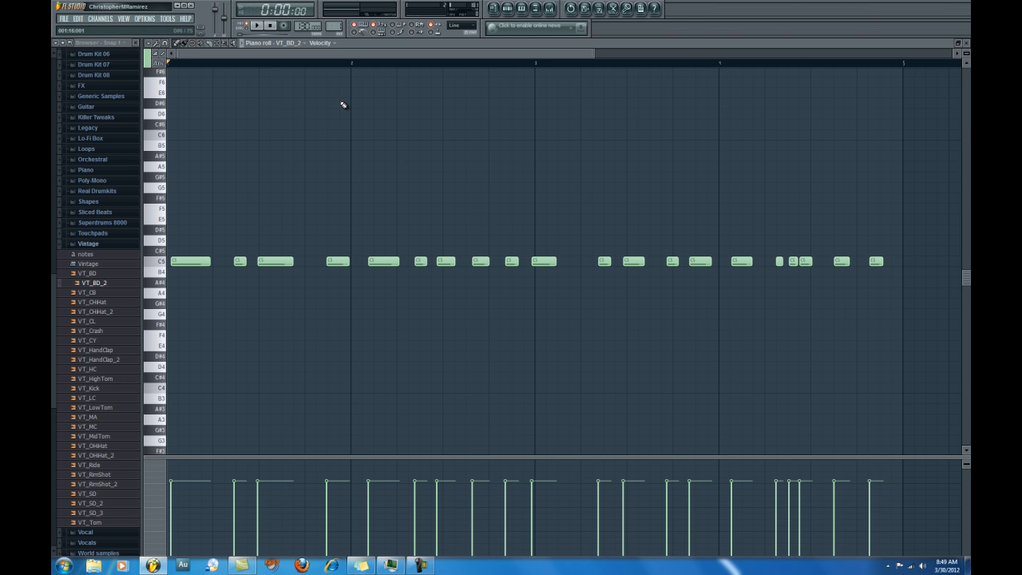
Quick-quantize the recorded VT_BD_2 notes to the grid and listen to the result.
key(ctrl+q)
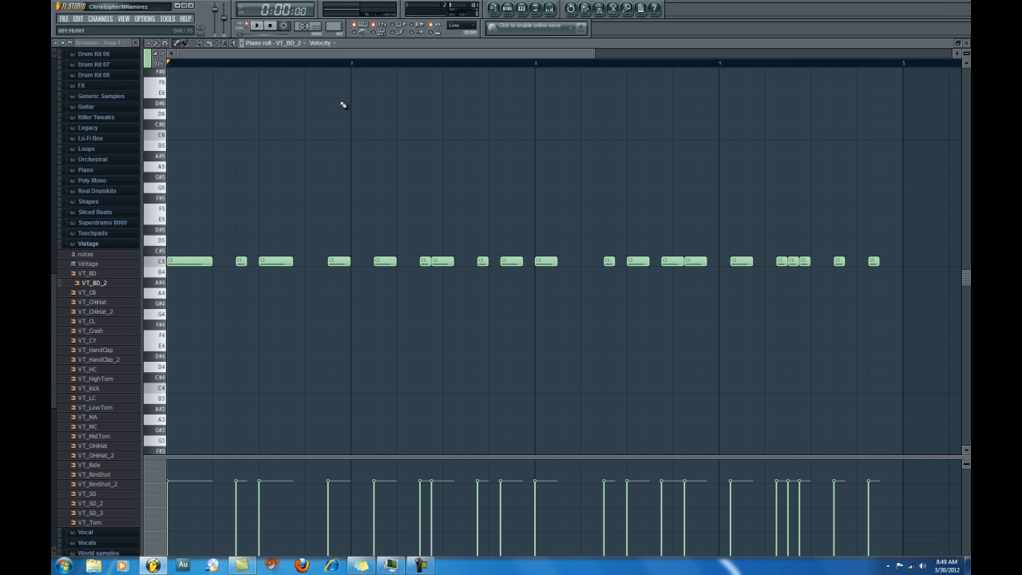
key(space)
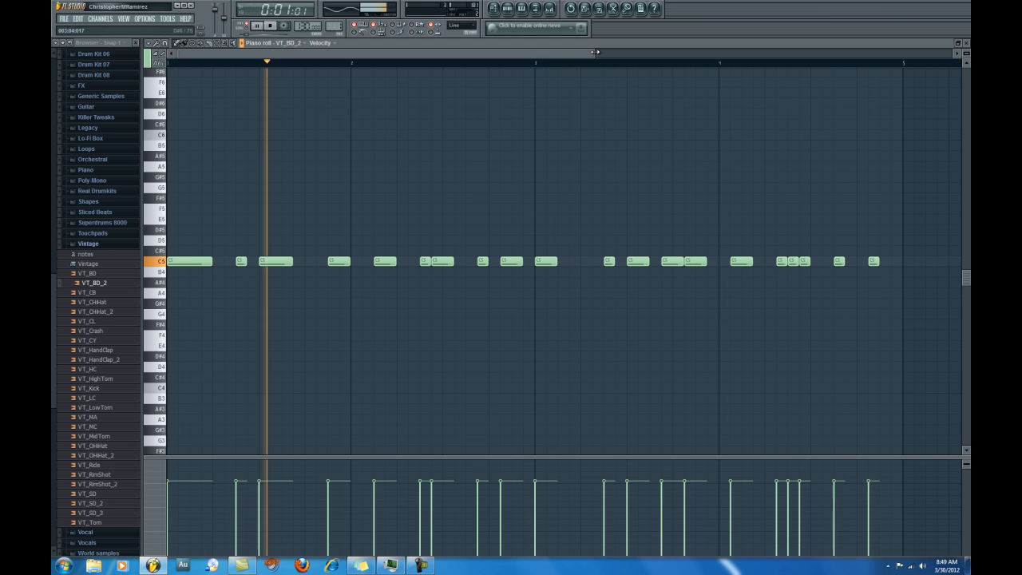
key(space)
Shift the sixth and eighth kick notes slightly earlier in the piano roll, play the pattern, and close the piano roll.
drag(421, 262, 410, 262)
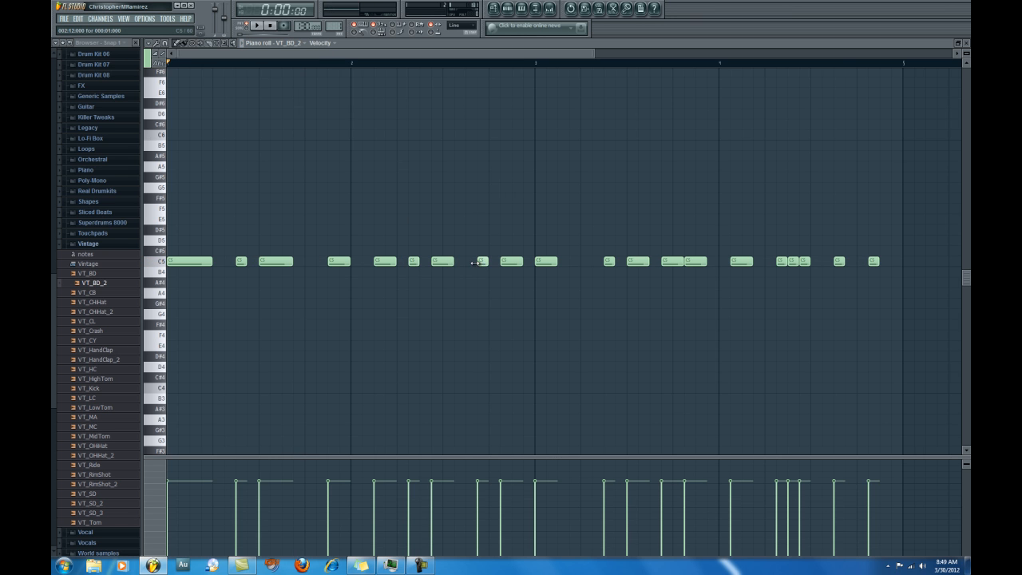
drag(479, 262, 471, 262)
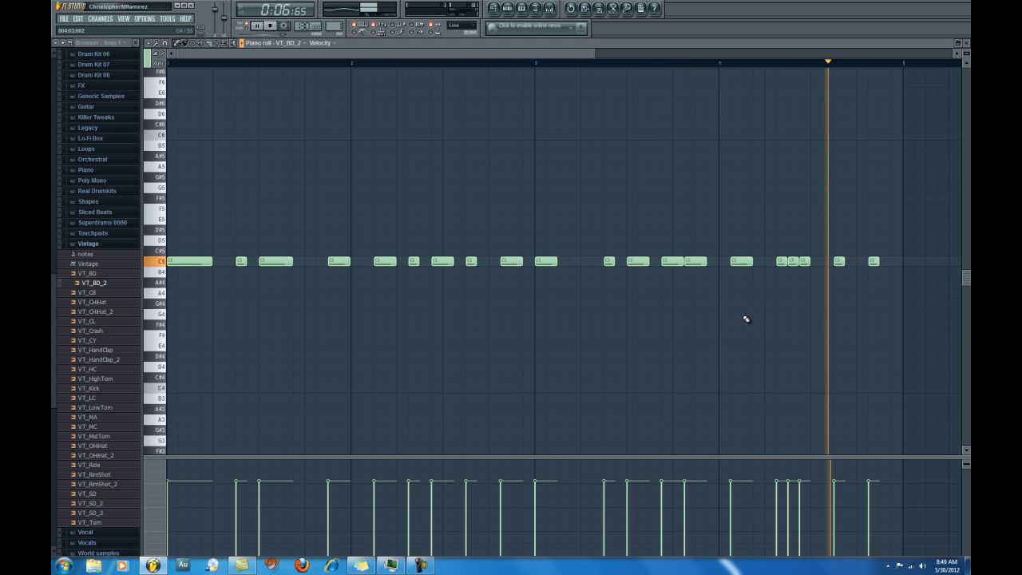
key(space)
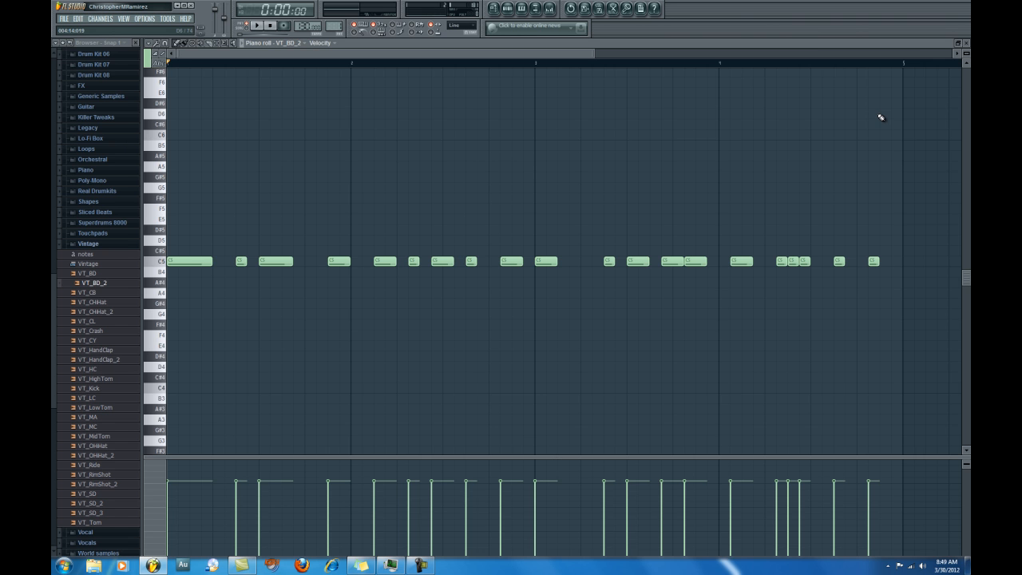
click(967, 44)
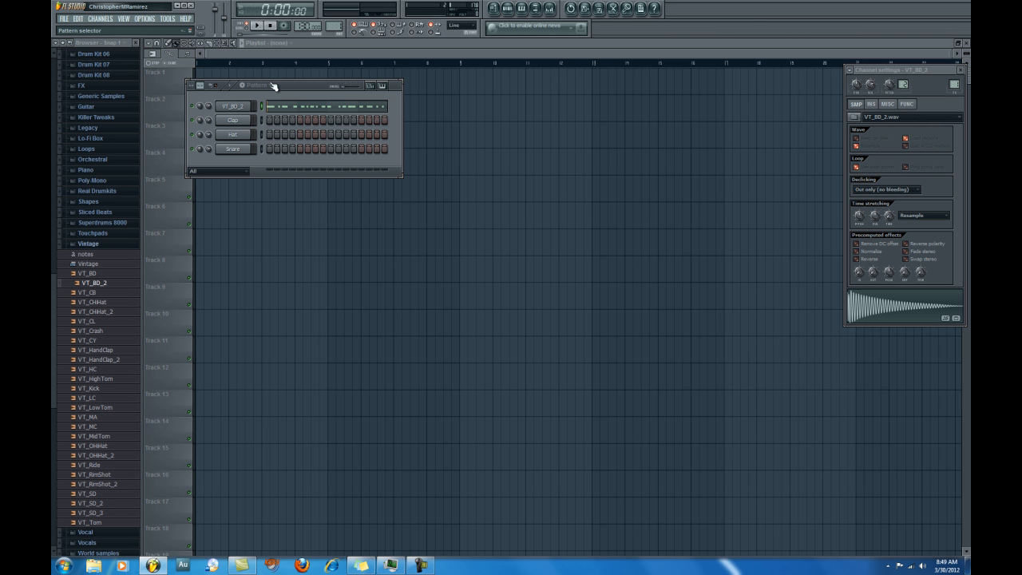
Undo the piano roll note moves, the quick quantize and the recorded kick performance.
key(ctrl+z)
click(77, 18)
click(81, 28)
click(79, 20)
click(81, 28)
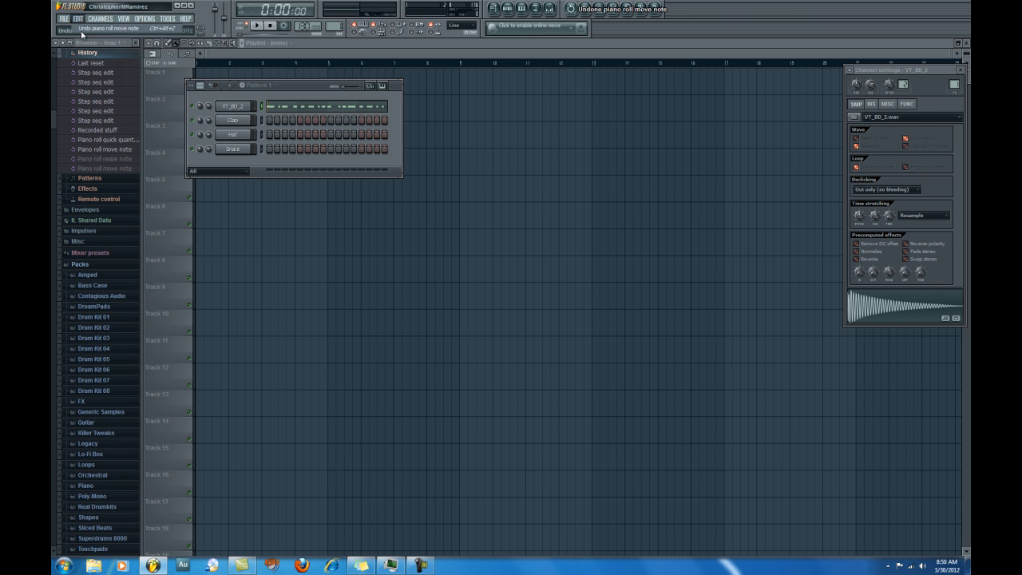
click(77, 18)
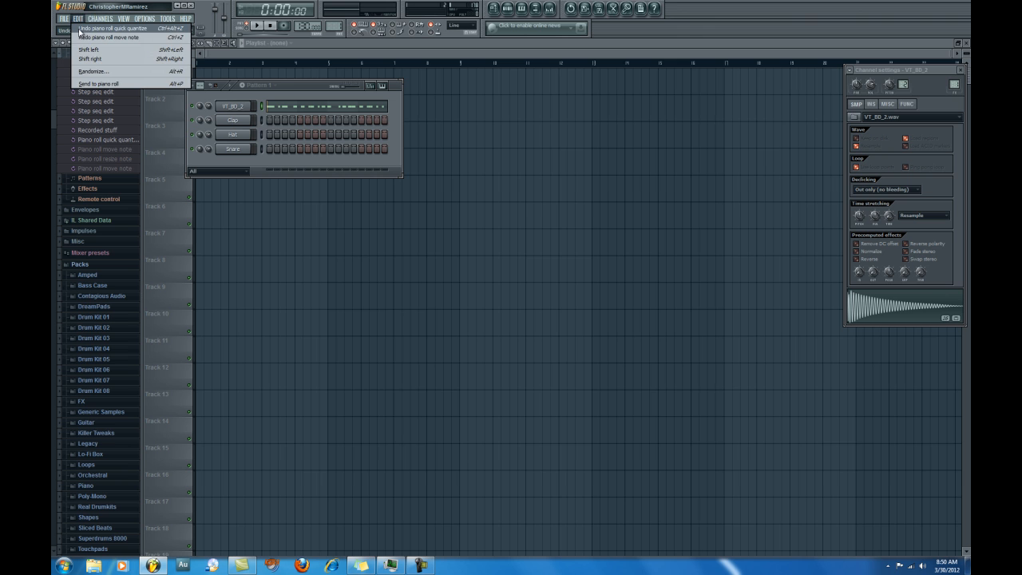
click(80, 28)
click(78, 18)
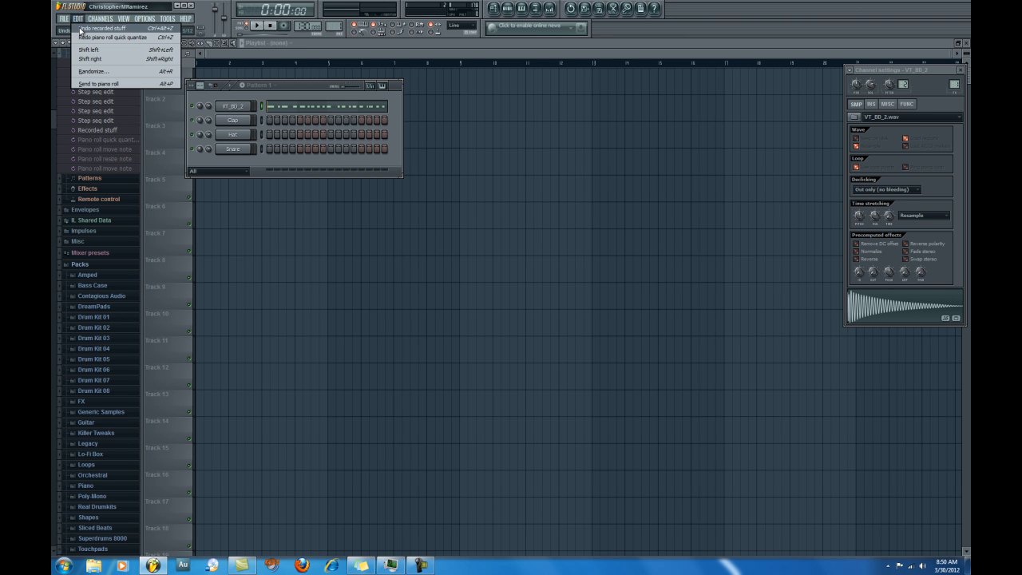
click(81, 29)
click(78, 18)
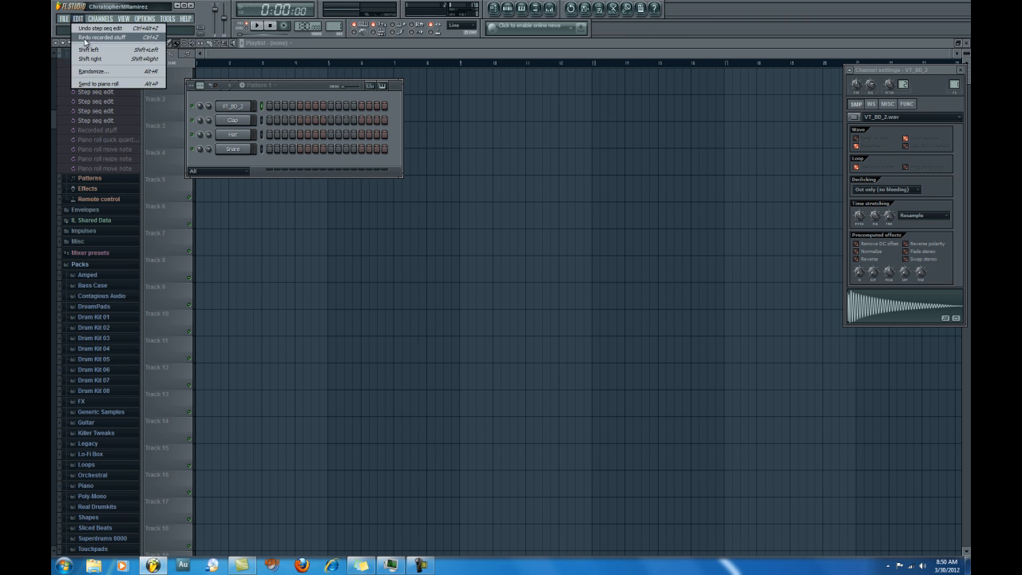
click(319, 96)
Start playback and extend Pattern 1 to 32 steps by raising its beats per bar.
click(256, 25)
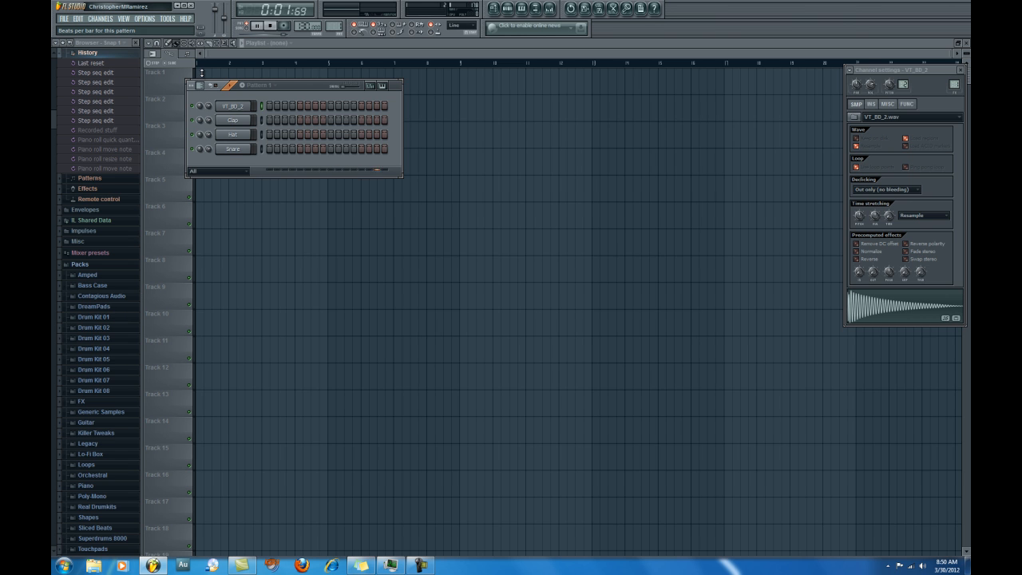
drag(202, 64, 201, 86)
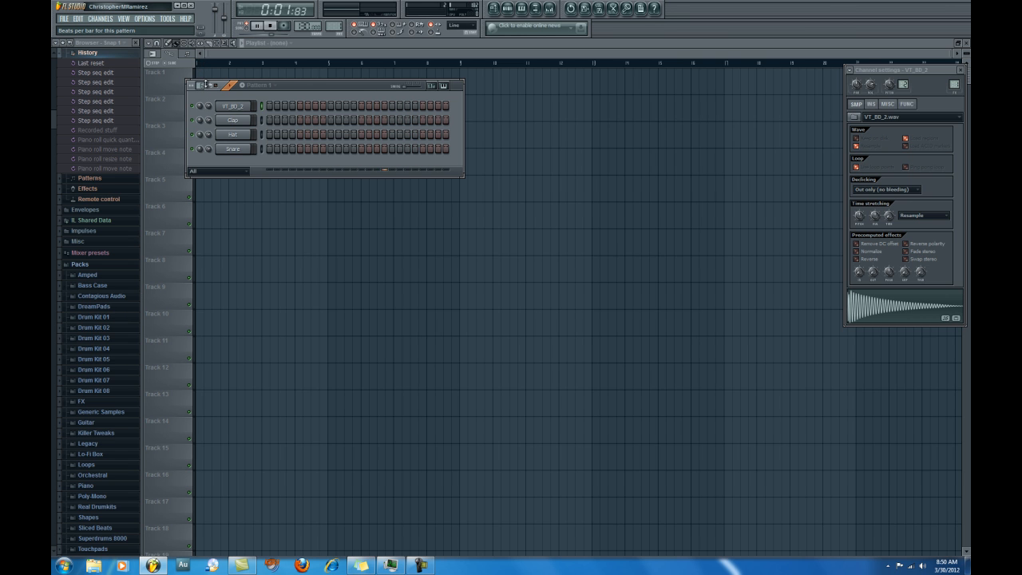
scroll(206, 73, up, 3)
scroll(203, 80, up, 2)
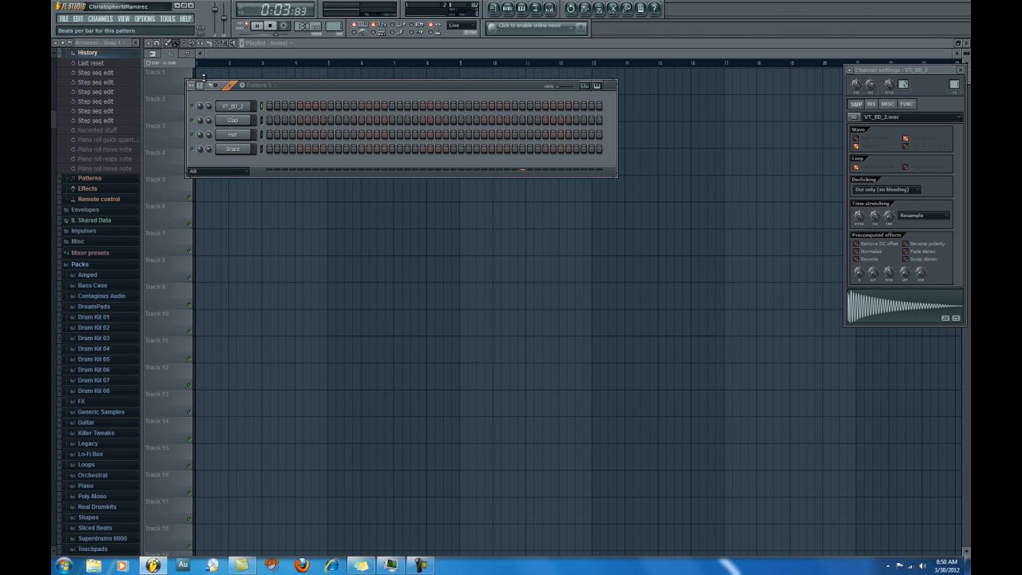
scroll(201, 80, up, 2)
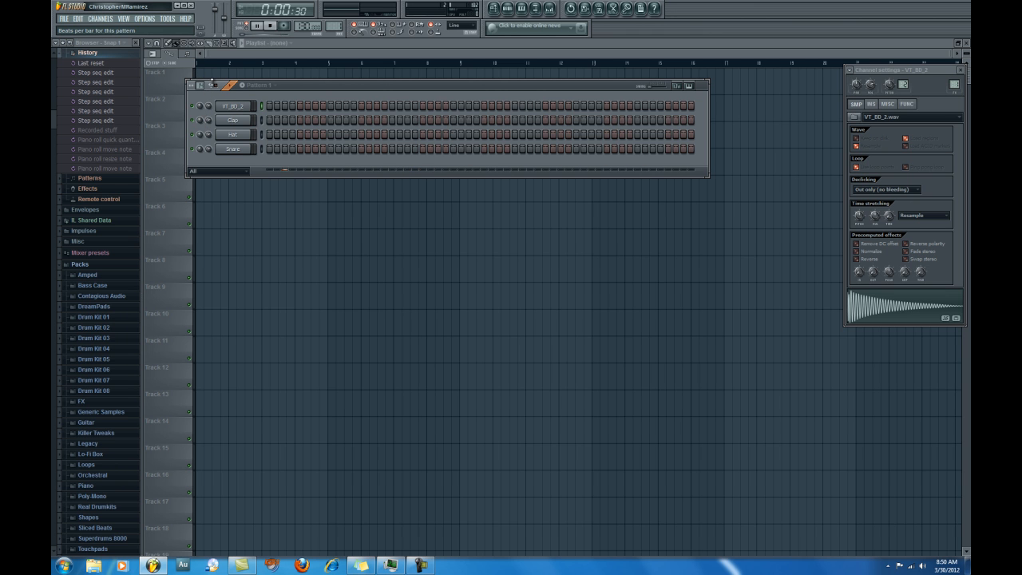
scroll(213, 77, up, 2)
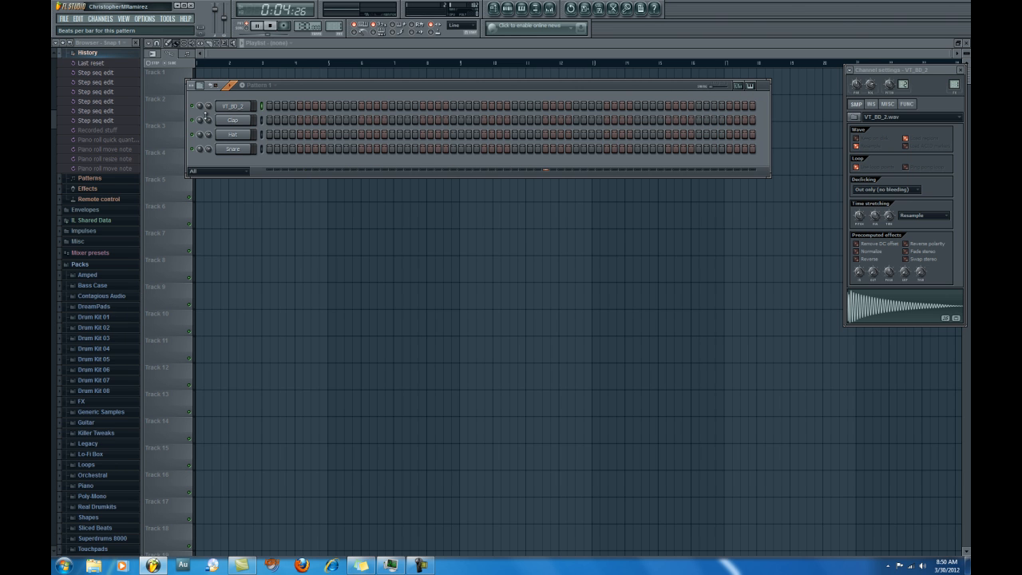
scroll(206, 112, down, 8)
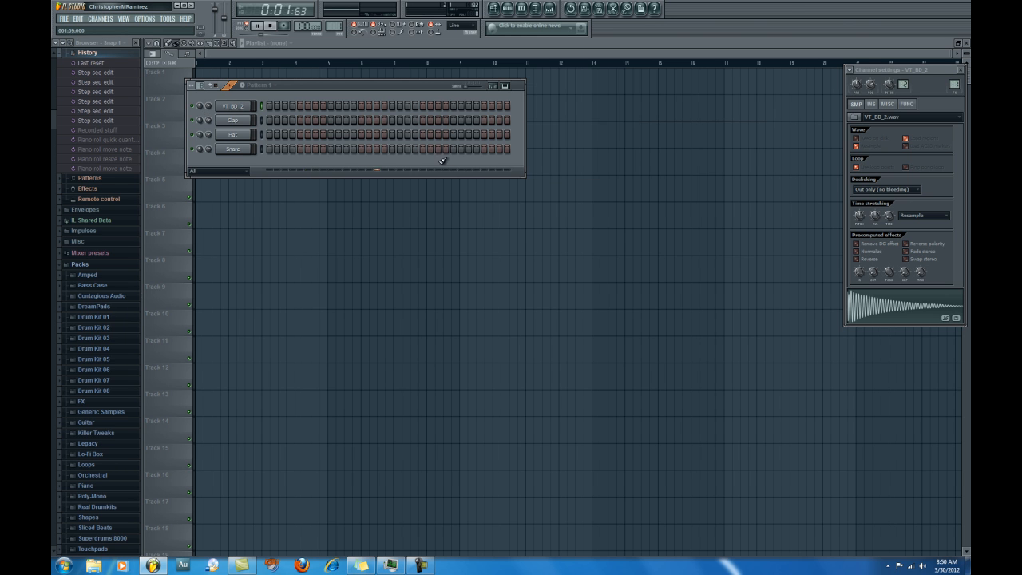
Place VT_BD_2 kick hits on steps 1, 4, 7, 12, 16, 19, 21, 23, 26 and 29.
click(270, 107)
click(293, 107)
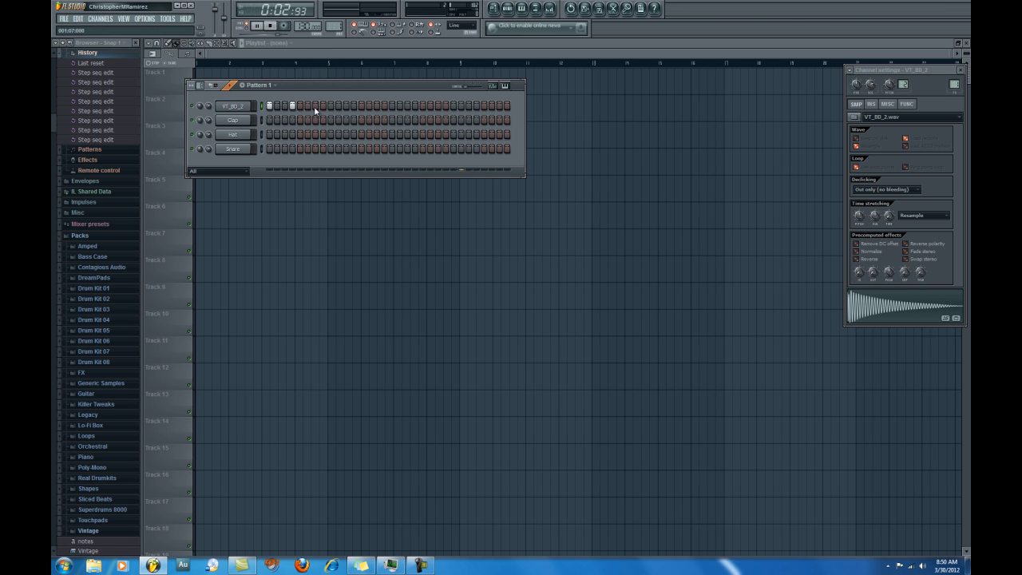
click(316, 108)
click(354, 107)
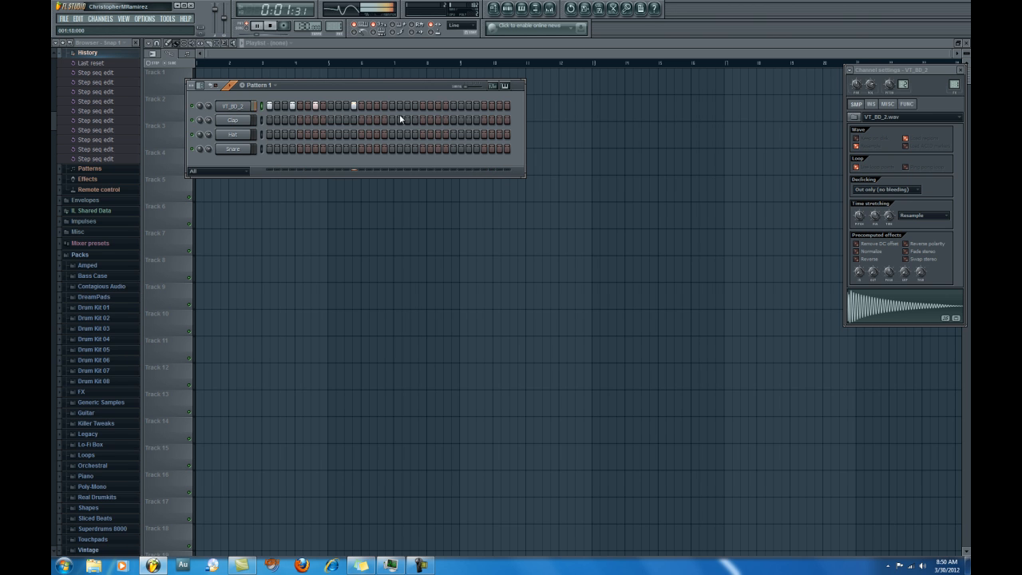
click(384, 106)
click(408, 107)
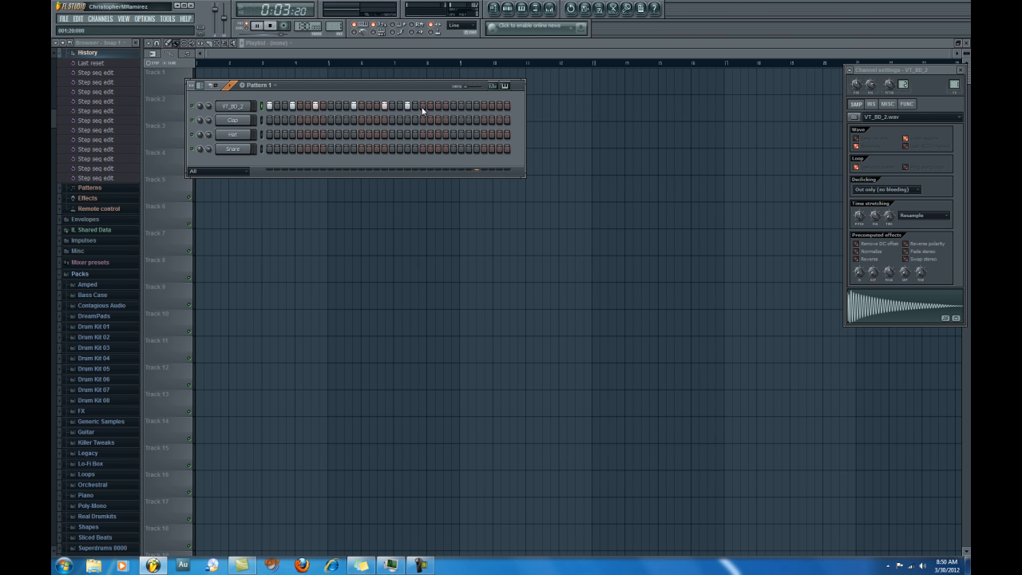
click(422, 108)
click(439, 107)
click(461, 108)
click(484, 107)
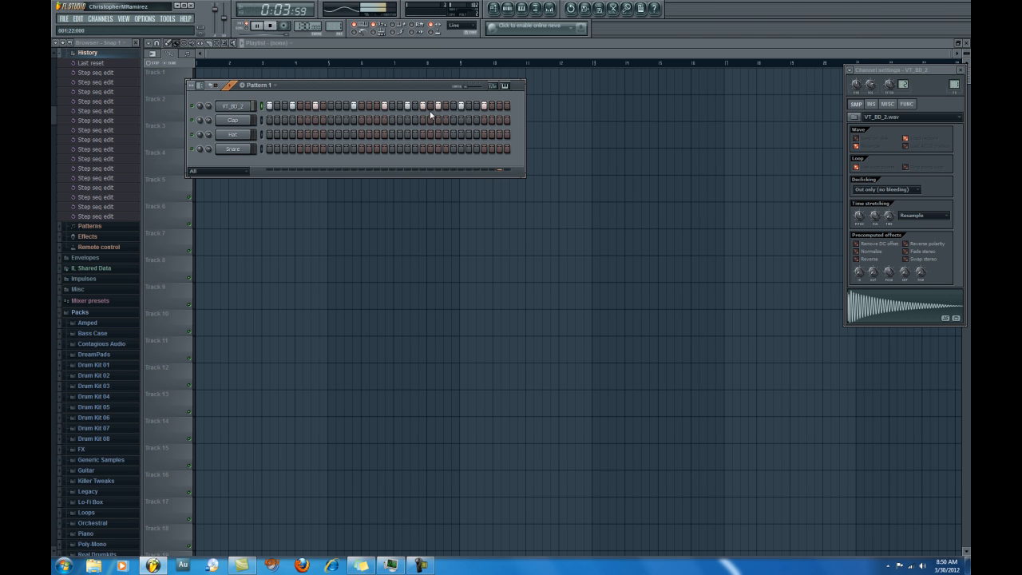
Move the kick hits on steps 7, 16, 21 and 23 to 6, 15, 22 and 24, and add one on step 9.
click(317, 108)
click(308, 107)
click(357, 108)
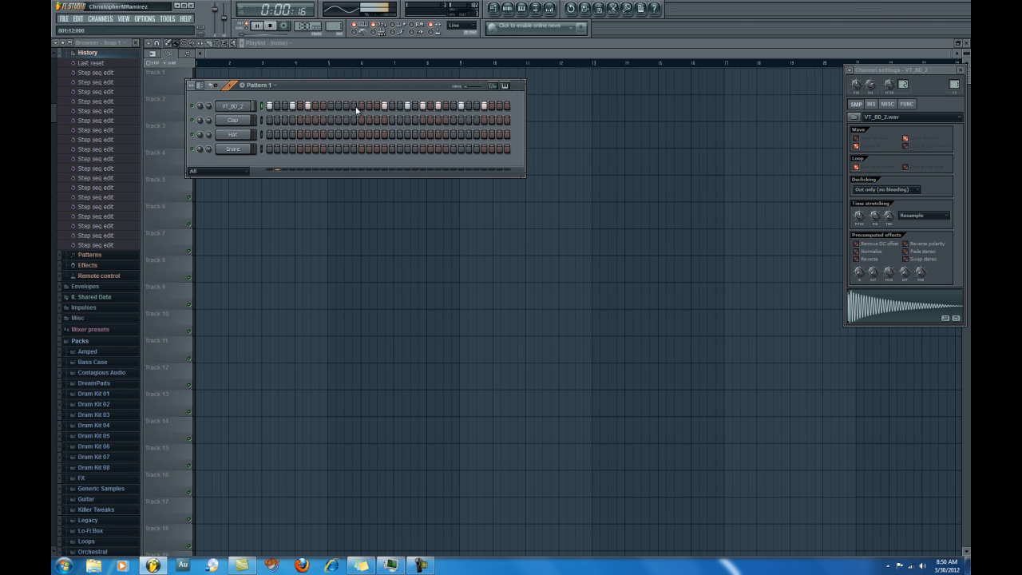
click(385, 108)
key(space)
key(space)
click(422, 108)
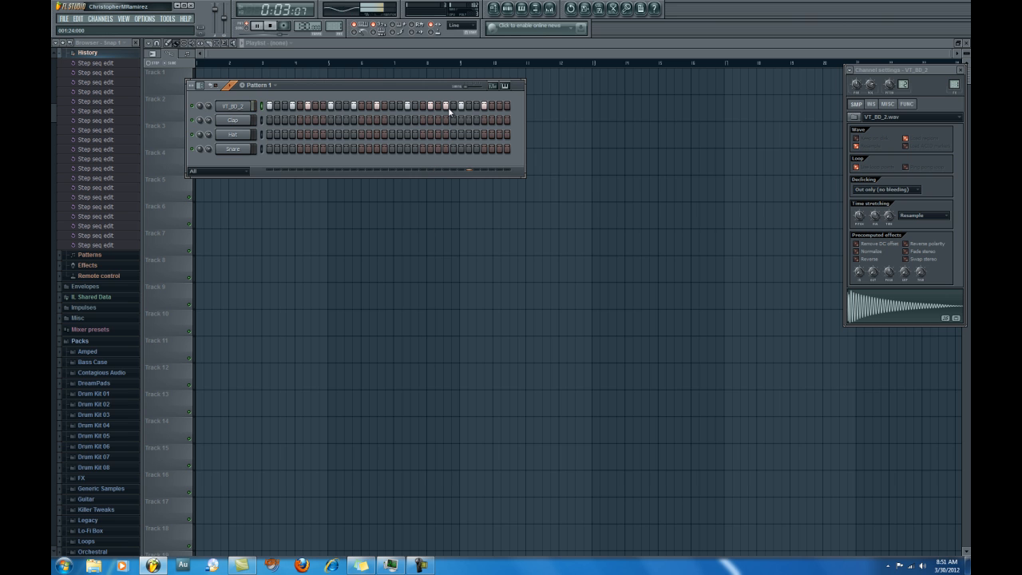
Rearrange the kick hits to steps 1, 5, 9, 13, 17, 21, 24, 26 and 29, and play the pattern.
click(316, 107)
click(332, 108)
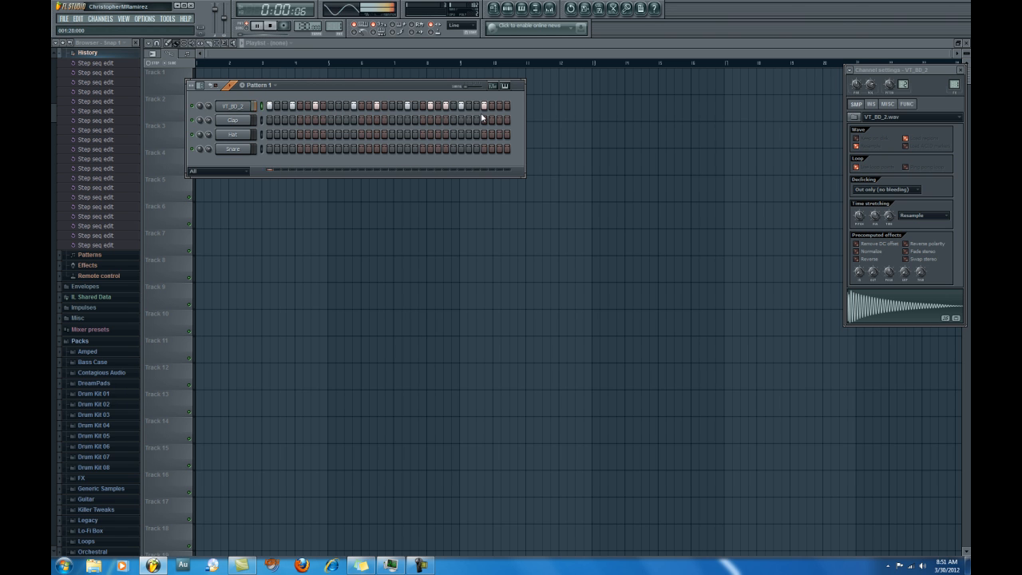
key(space)
click(317, 110)
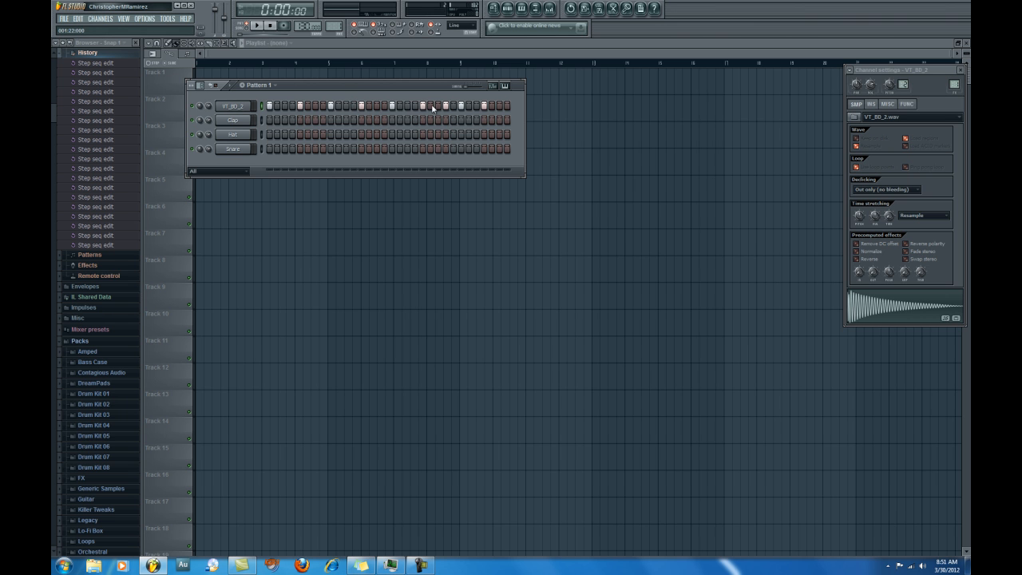
key(space)
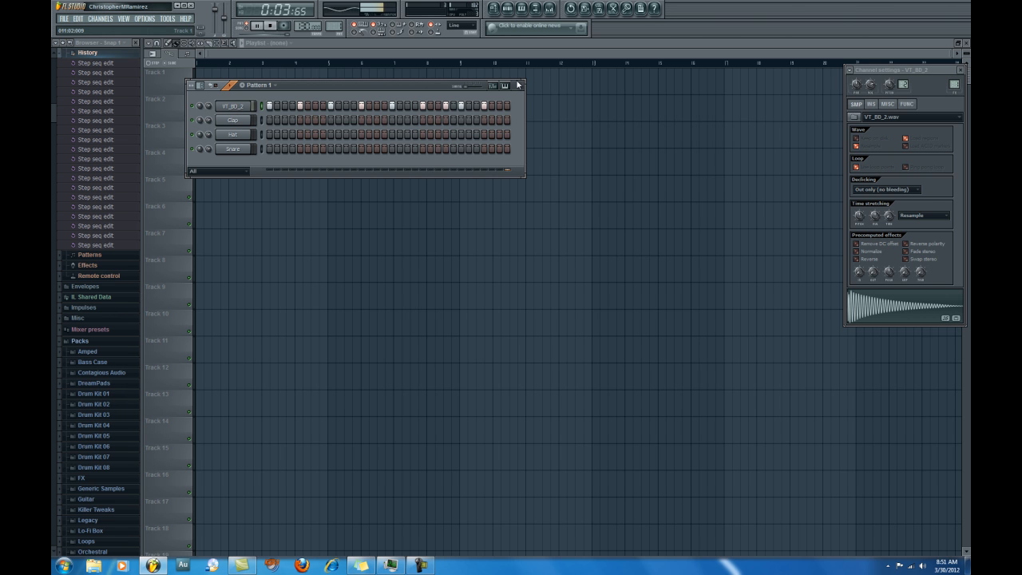
Stop playback and look through the Piano 1 folder in the browser's sample packs.
key(space)
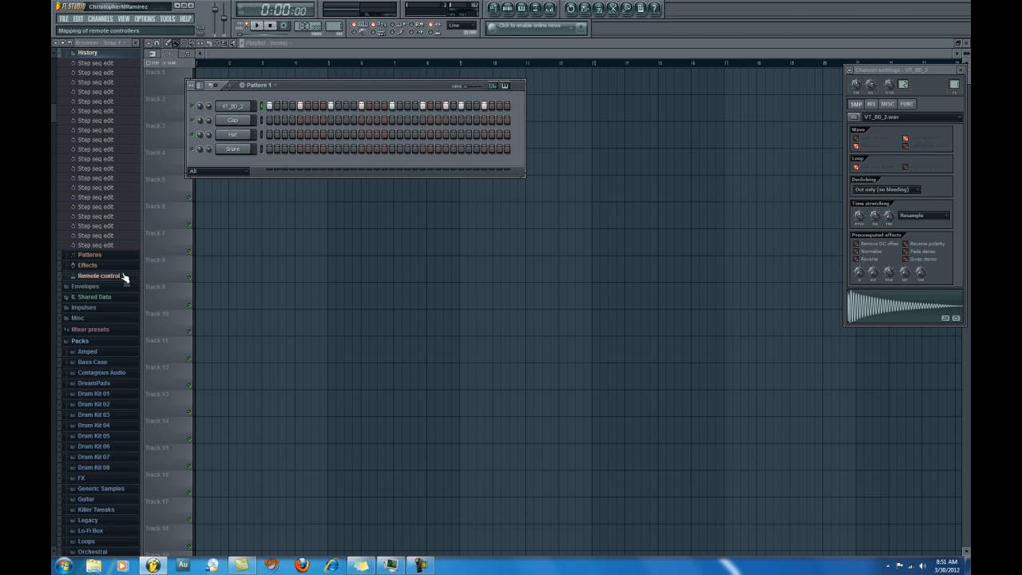
click(95, 218)
click(96, 218)
drag(54, 116, 62, 421)
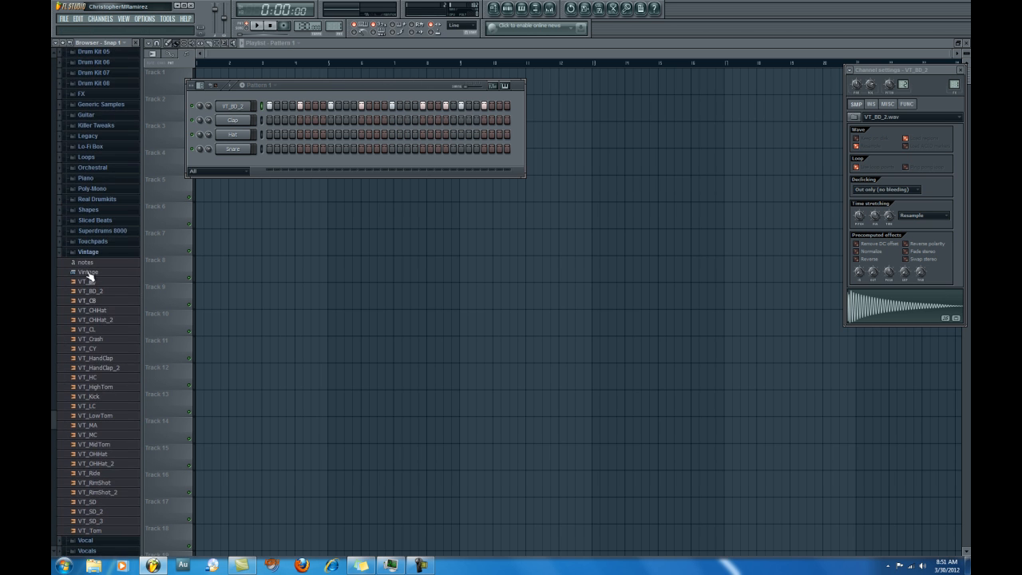
click(84, 177)
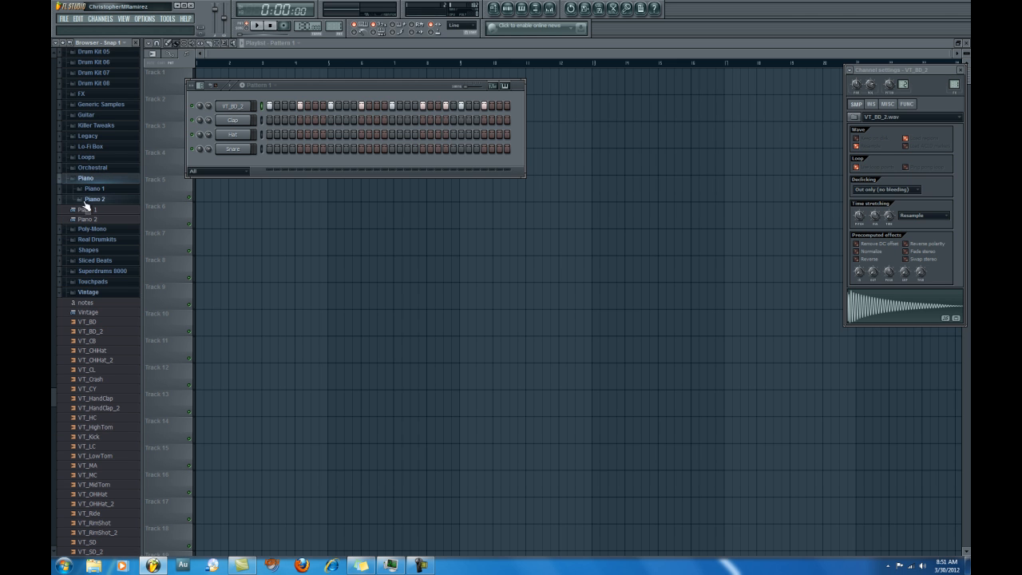
click(89, 189)
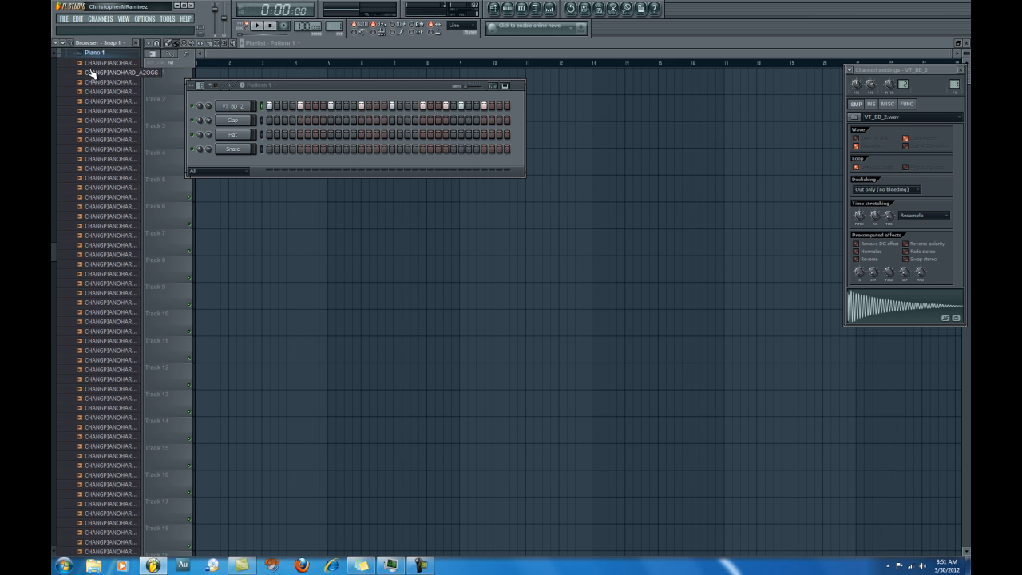
scroll(86, 94, up, 3)
click(82, 170)
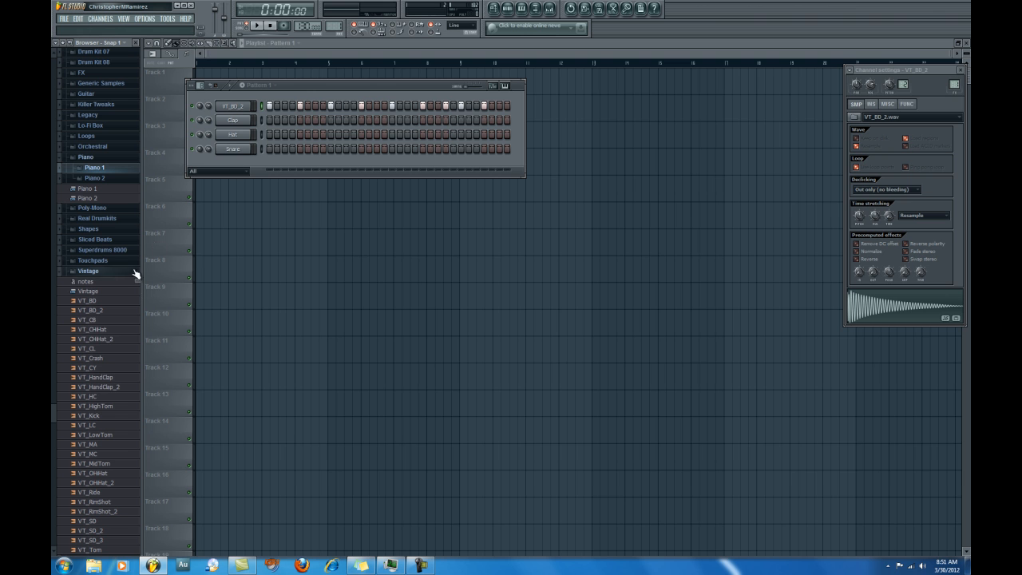
Add a channel below Snare with the VT_CHHat sample and replace its sample with VT_Ride.
drag(91, 329, 228, 166)
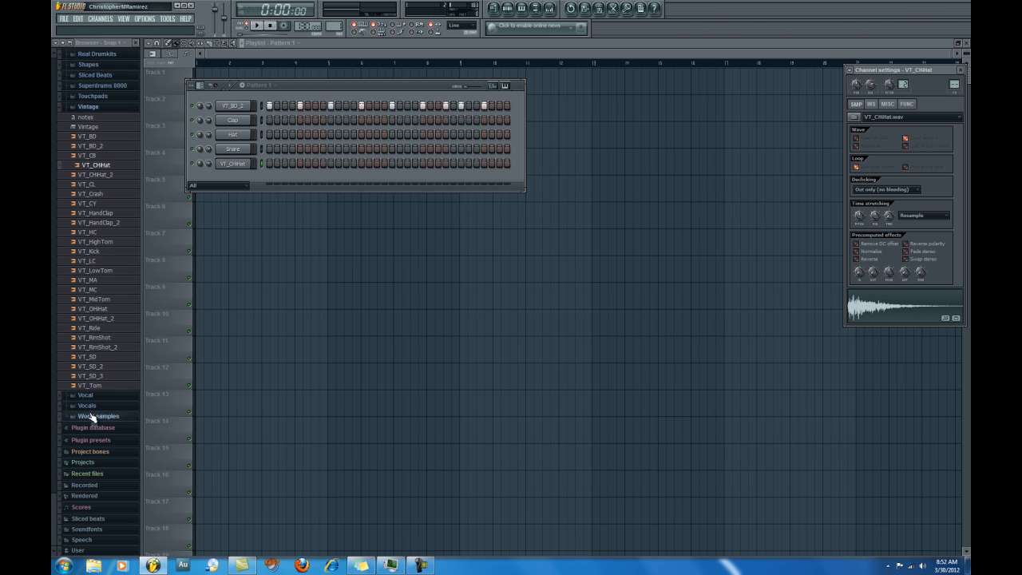
drag(92, 328, 231, 164)
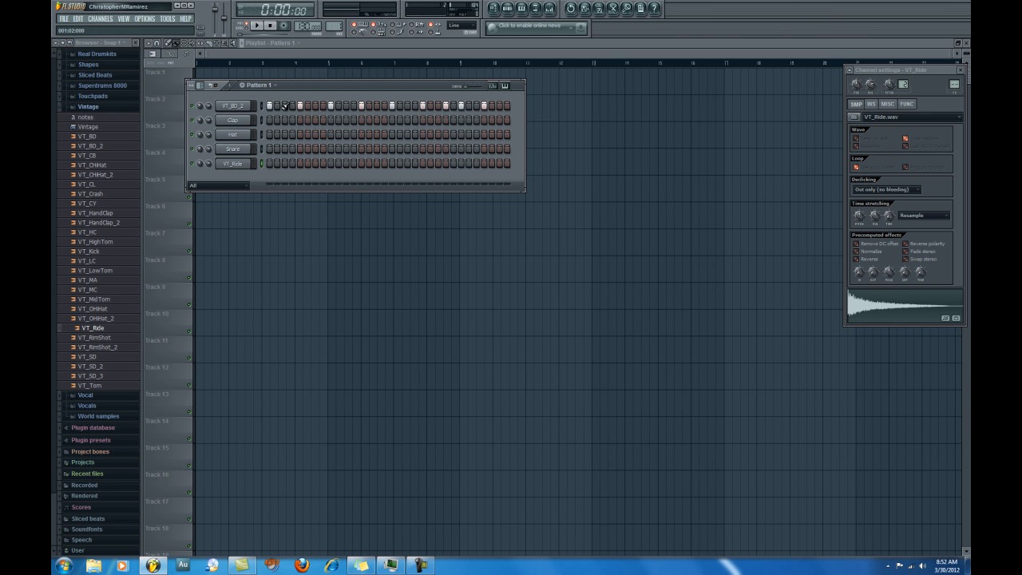
During playback, place Clap hits on steps 5, 13, 21 and 29, and Hat hits on steps 1–6, 8–14, 17–19, 23–26 and 29–31.
key(space)
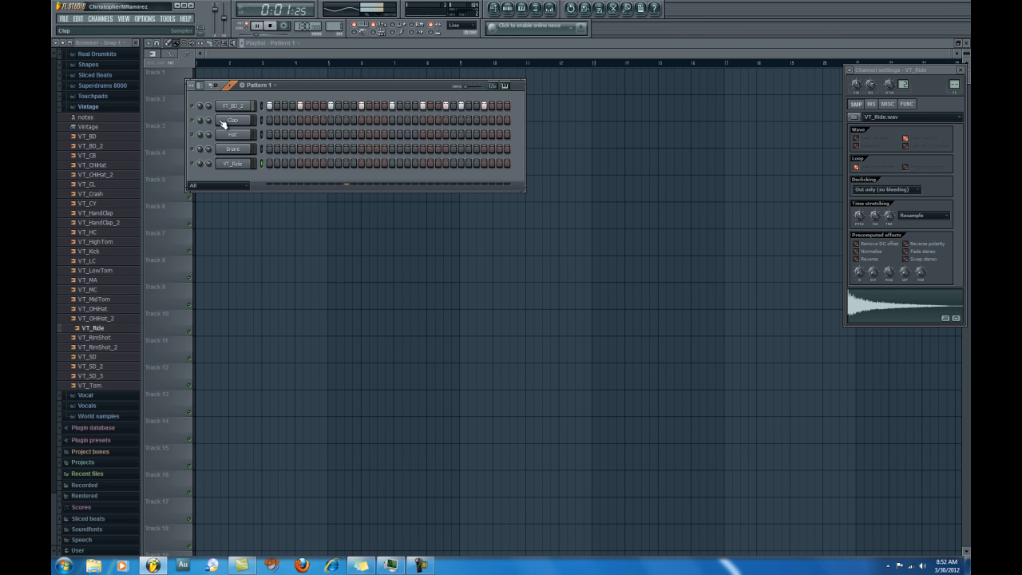
click(284, 121)
click(293, 120)
click(301, 121)
click(360, 122)
click(423, 121)
click(483, 120)
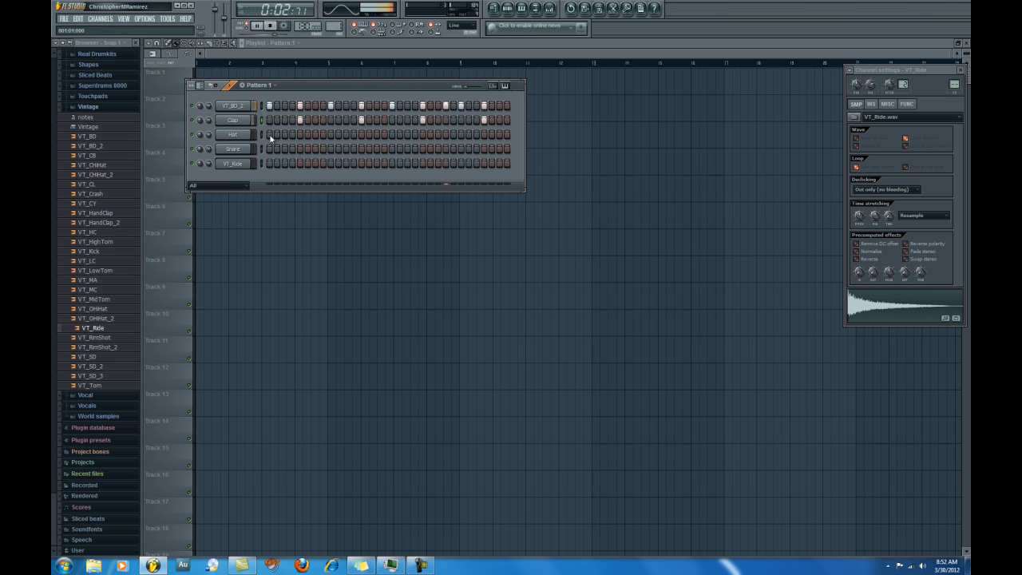
drag(270, 134, 508, 137)
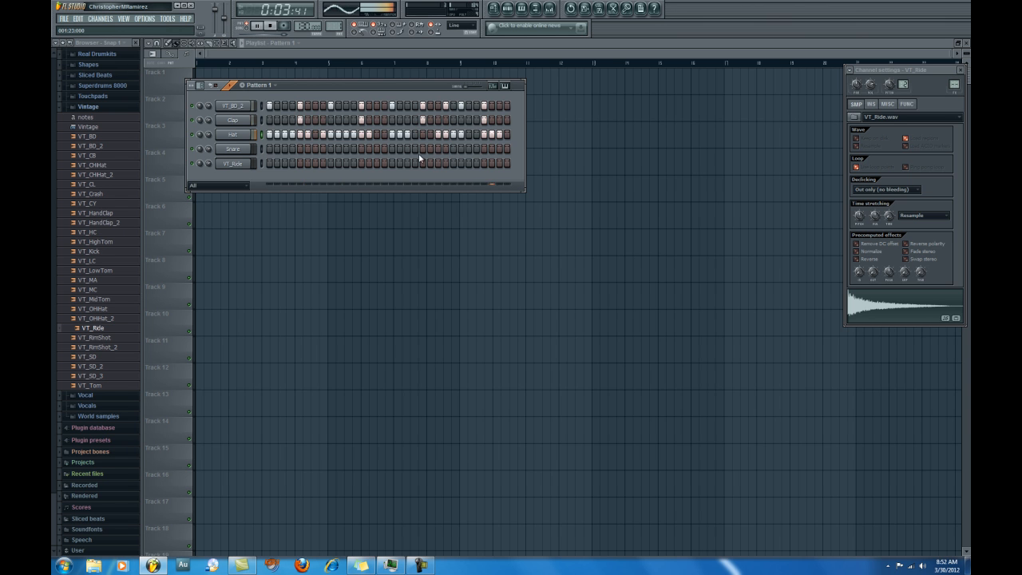
Place Snare hits on steps 2, 8, 14, 15, 17, 22, 24 and 29.
click(276, 149)
click(368, 149)
click(376, 149)
click(392, 149)
click(483, 150)
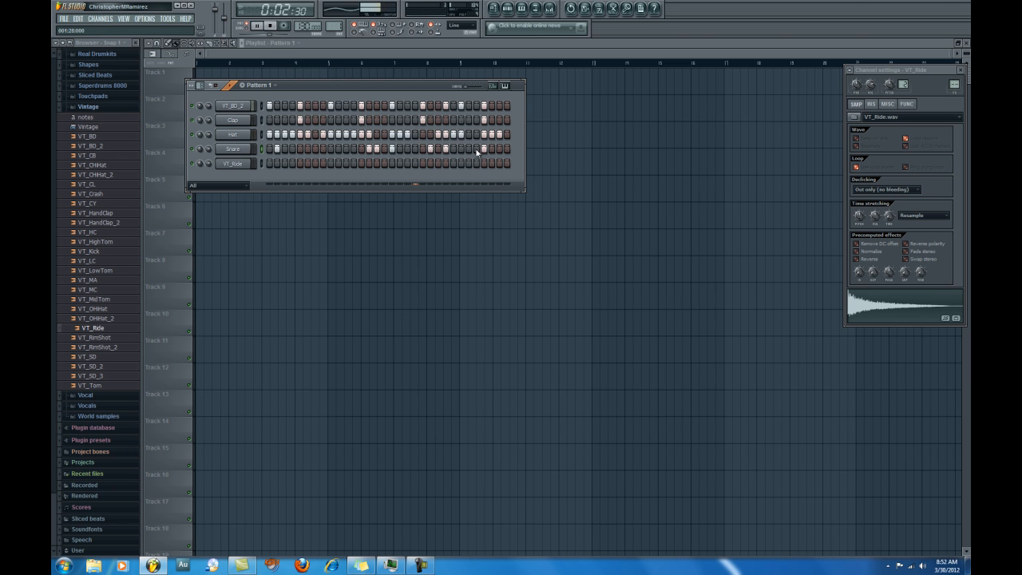
click(322, 150)
Place VT_Ride hits on steps 3, 11 and 20, and stop playback after listening to the pattern.
click(344, 166)
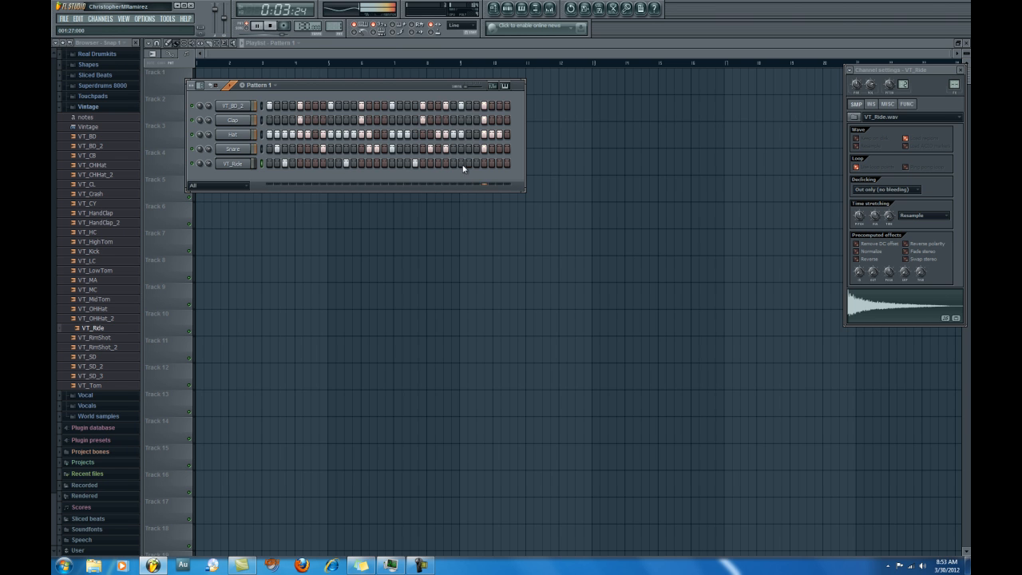
click(416, 165)
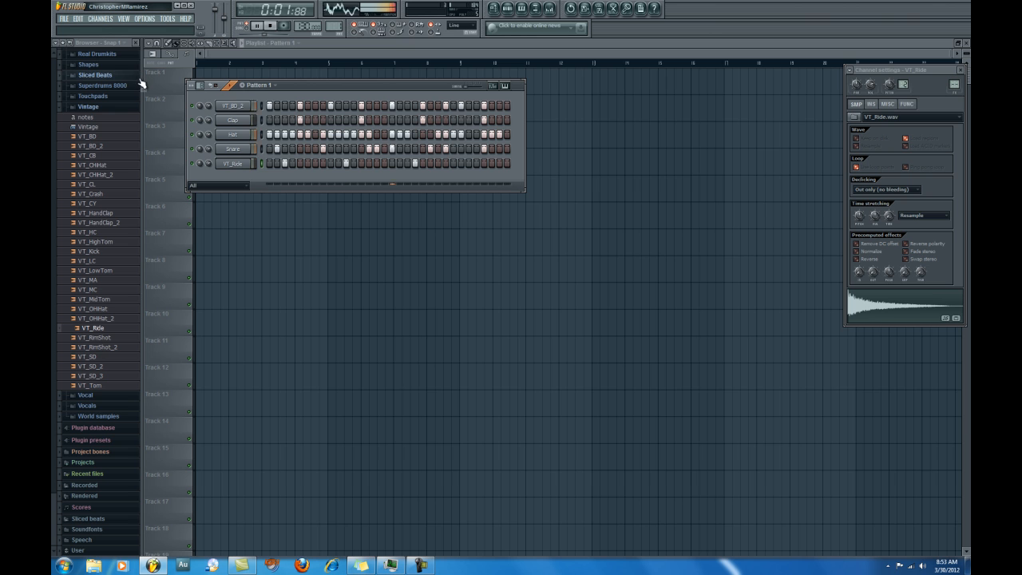
key(space)
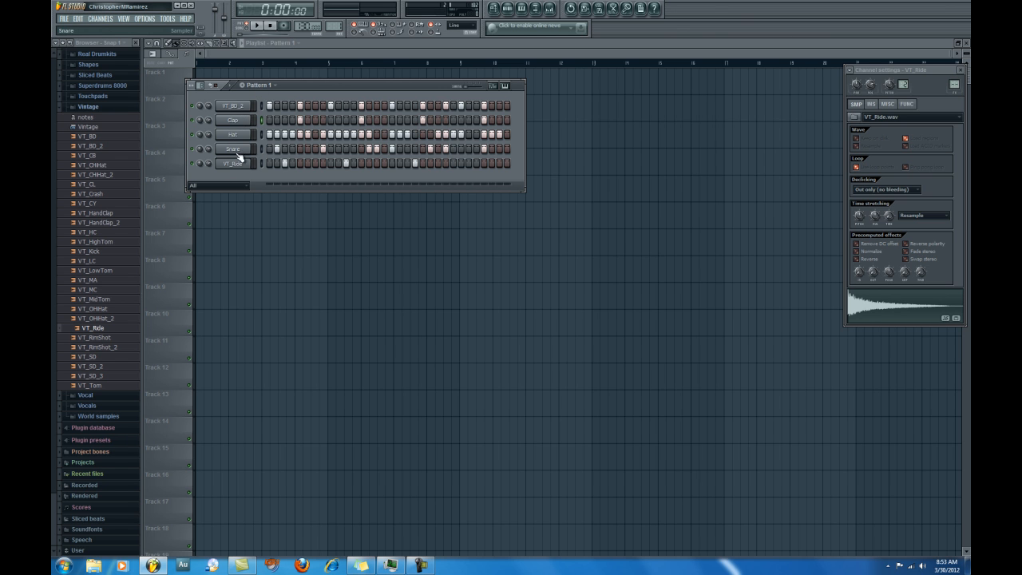
Insert an FL Keys channel above Clap and place its plugin window directly beneath the step sequencer.
right_click(233, 122)
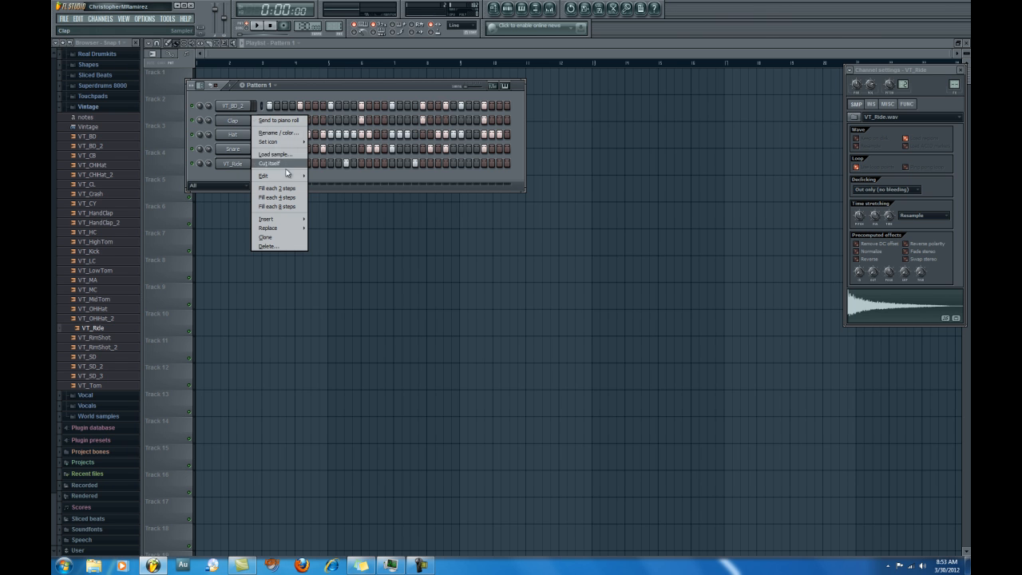
mouse_move(284, 223)
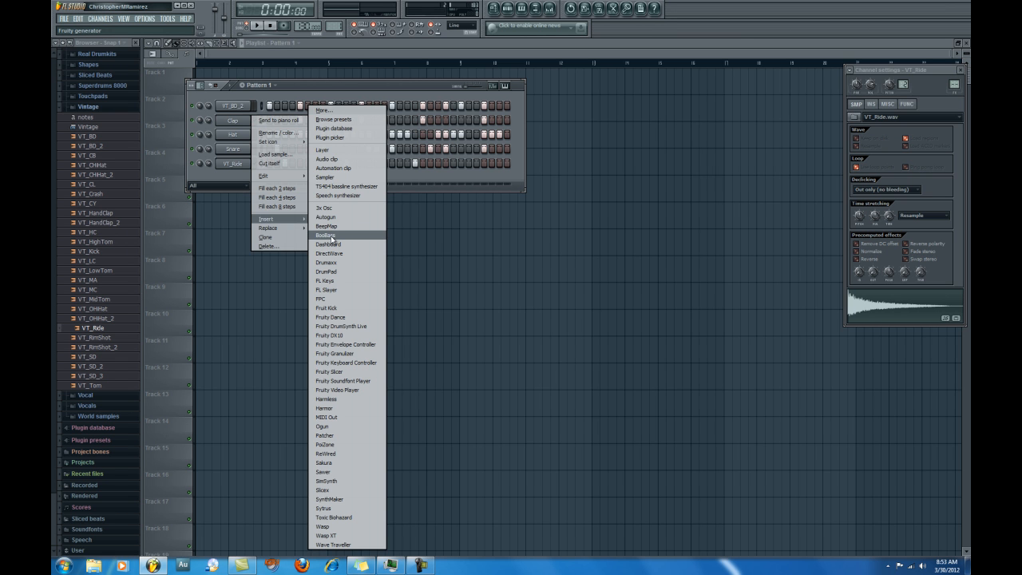
click(336, 282)
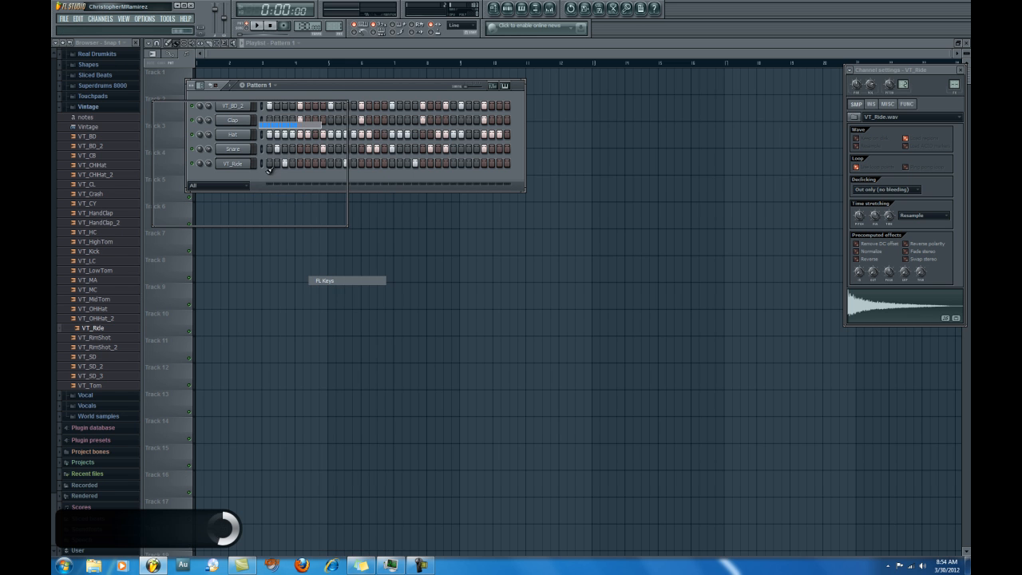
drag(261, 108, 327, 247)
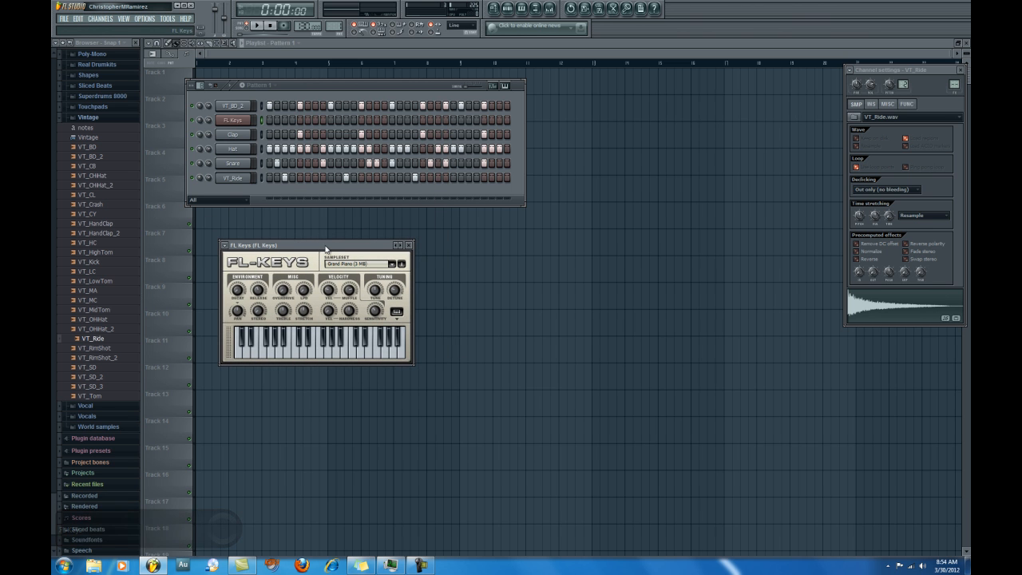
drag(325, 247, 276, 215)
drag(309, 88, 295, 66)
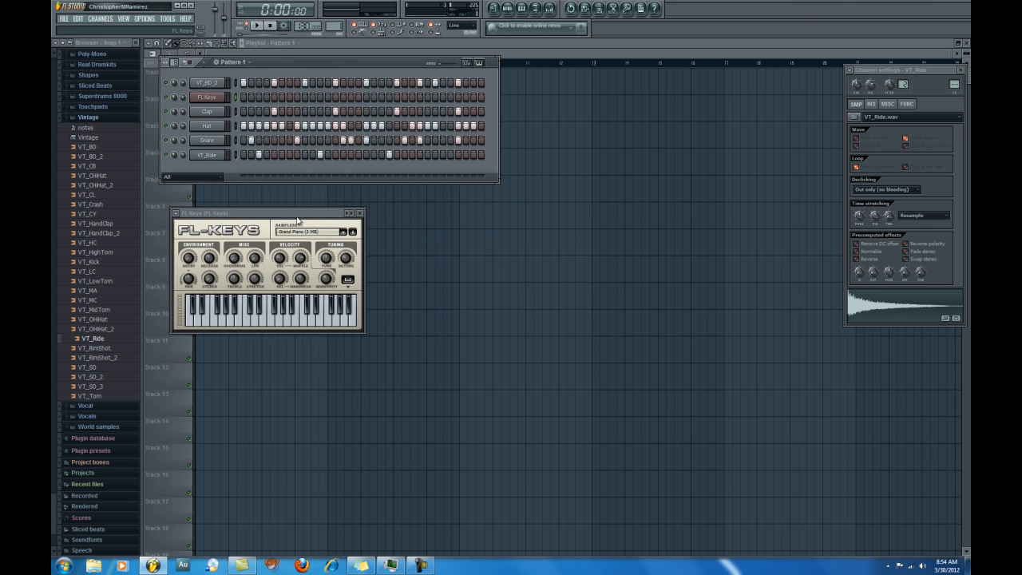
drag(290, 217, 279, 197)
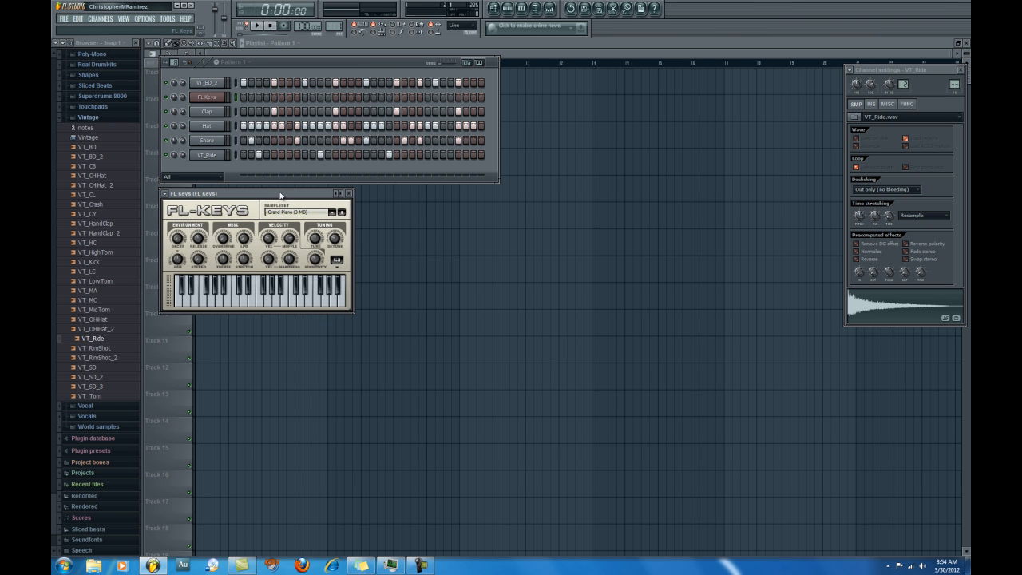
Audition a range of low and high piano notes on FL Keys.
click(270, 296)
click(305, 294)
click(290, 293)
click(239, 299)
click(213, 300)
click(240, 303)
click(274, 295)
click(298, 295)
click(311, 292)
click(255, 294)
click(227, 294)
click(207, 297)
click(241, 302)
key(q)
key(v)
key(v)
key(q)
key(v)
key(m)
key(v)
key(comma)
key(v)
key(m)
key(comma)
key(v)
key(v)
Place FL Keys notes on steps 1, 5, 9, 13, 18, 23, 26 and 29 while the pattern plays, and stop playback.
key(space)
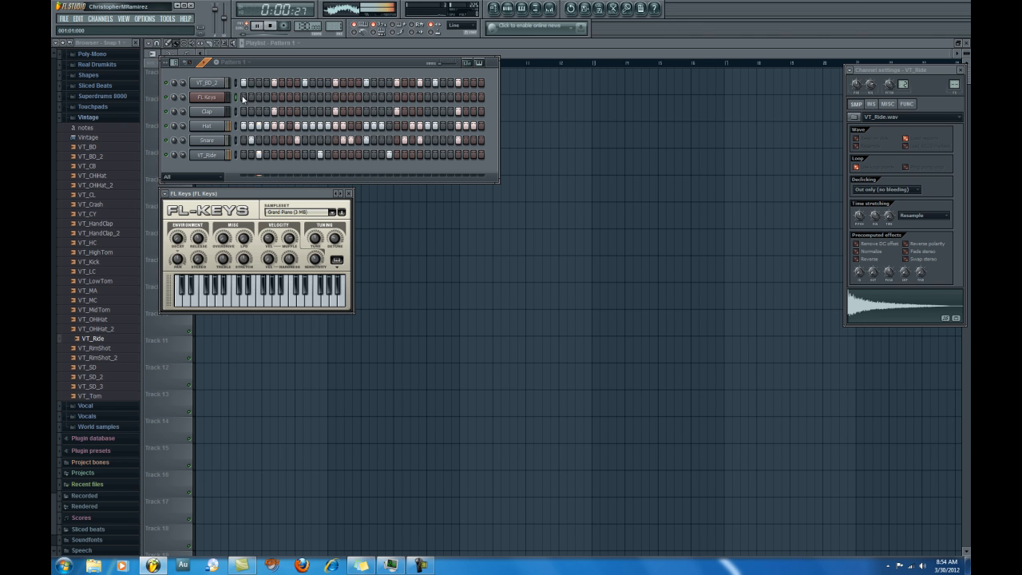
click(274, 96)
click(305, 98)
click(334, 99)
click(375, 99)
click(412, 98)
click(435, 99)
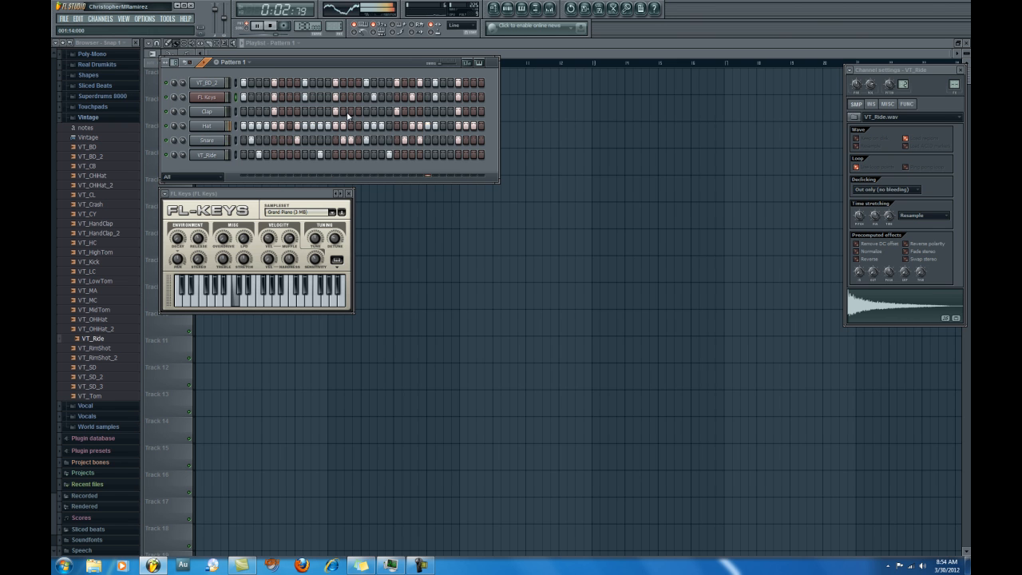
key(space)
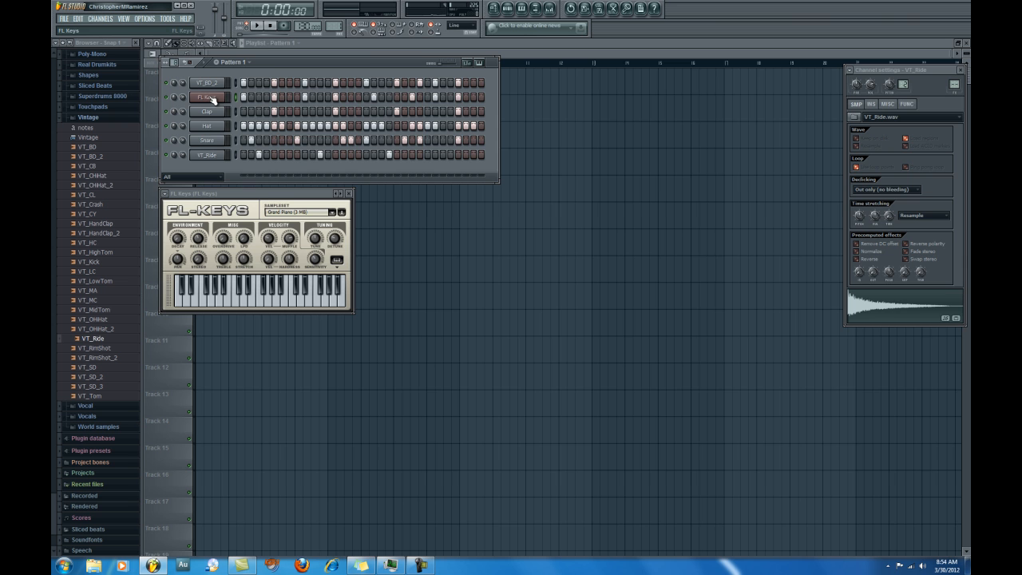
Open the FL Keys channel settings and view the channel's per-step velocity and pan in the graph editor.
click(214, 100)
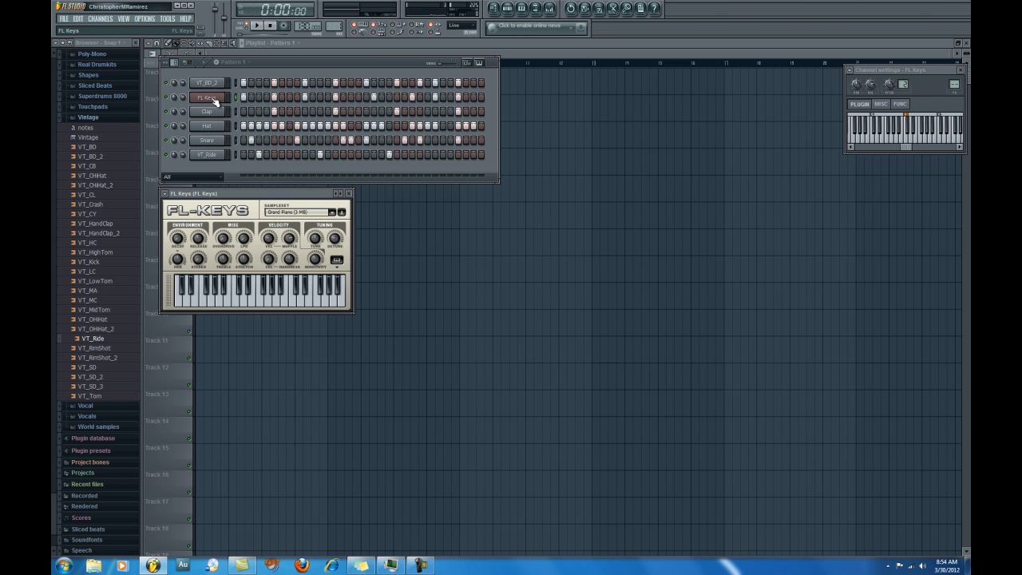
click(208, 99)
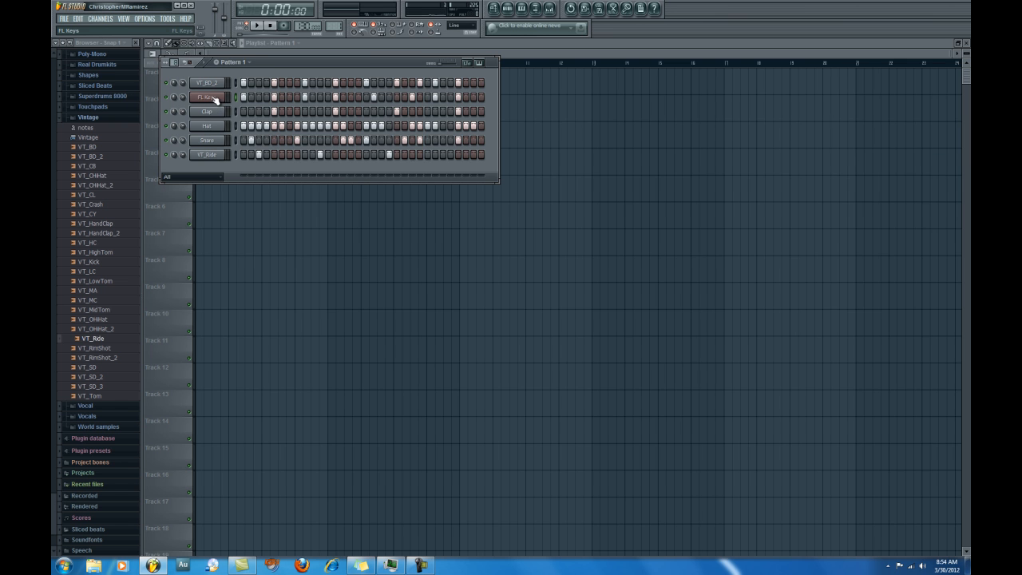
click(216, 99)
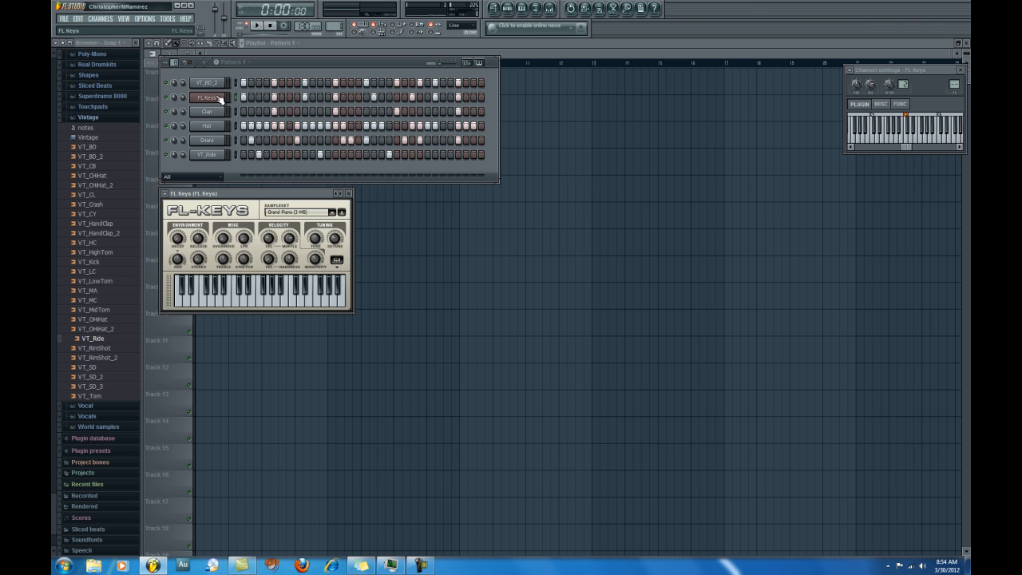
click(471, 64)
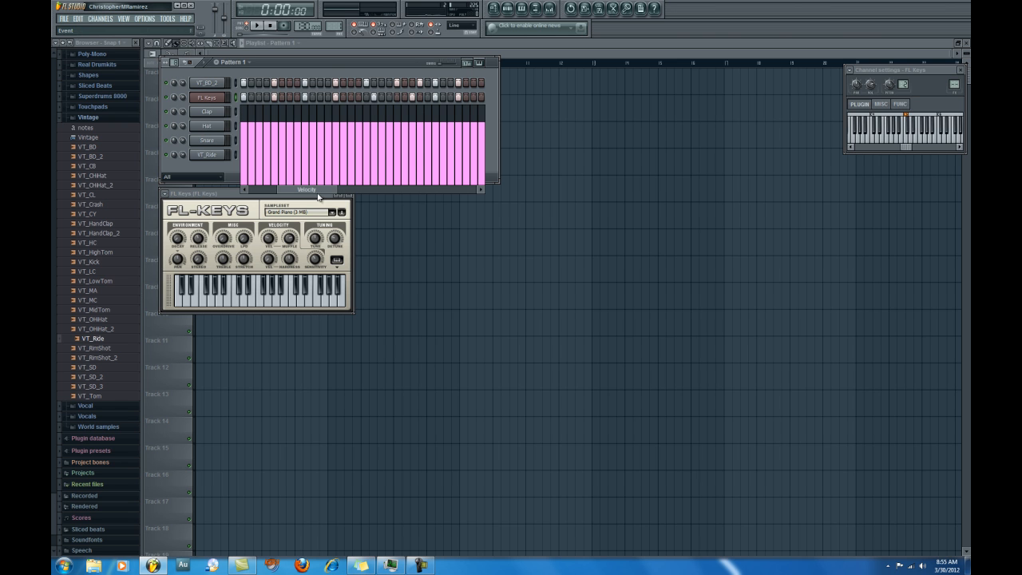
drag(317, 193, 264, 193)
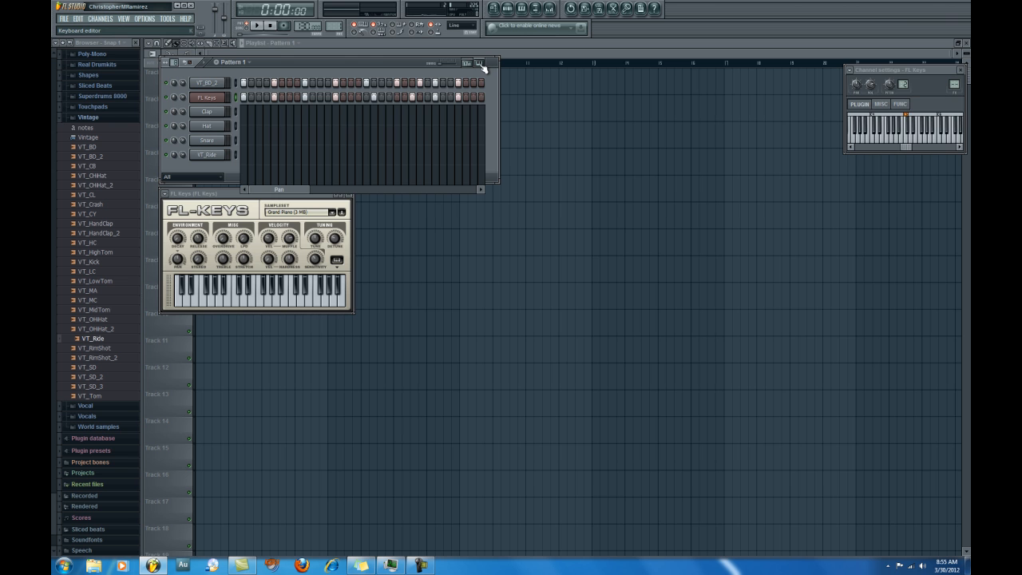
click(208, 98)
click(209, 98)
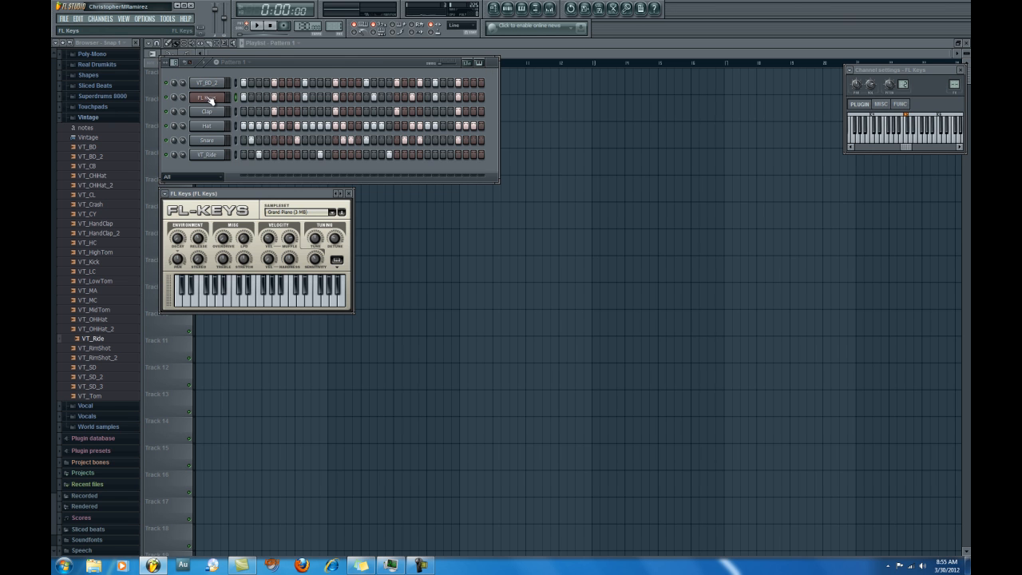
Set varied pitches for the FL Keys notes on steps 5, 9, 13, 18, 23 and 26 in the keyboard editor, and play the pattern.
click(479, 63)
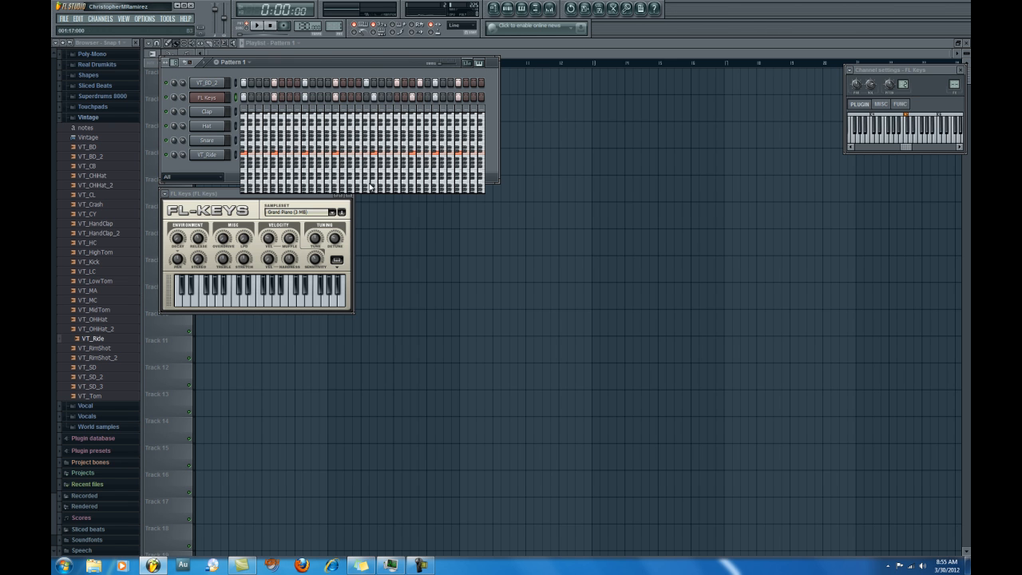
click(275, 171)
click(304, 136)
click(336, 160)
click(376, 126)
click(410, 176)
click(437, 137)
click(217, 100)
key(space)
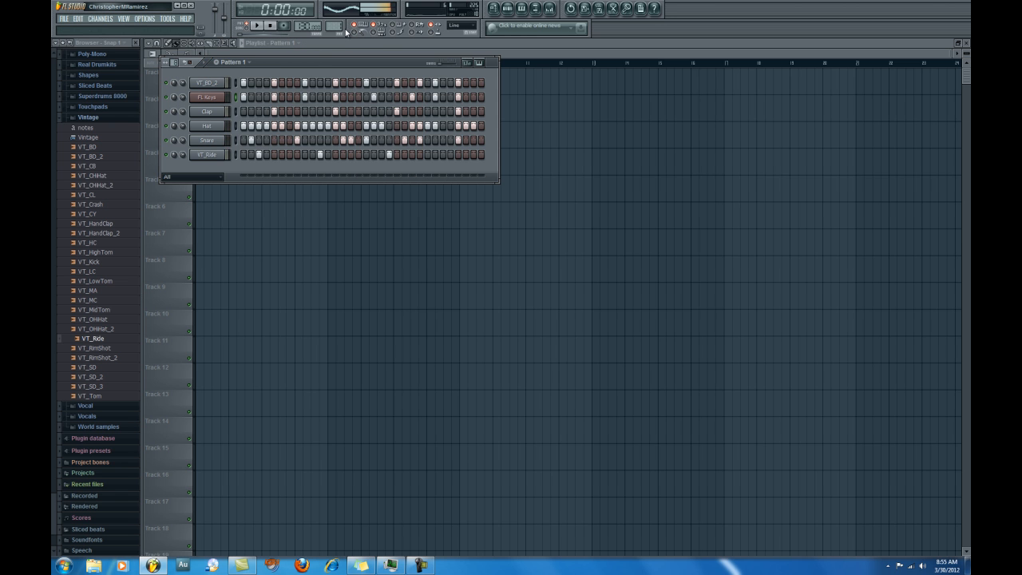
key(space)
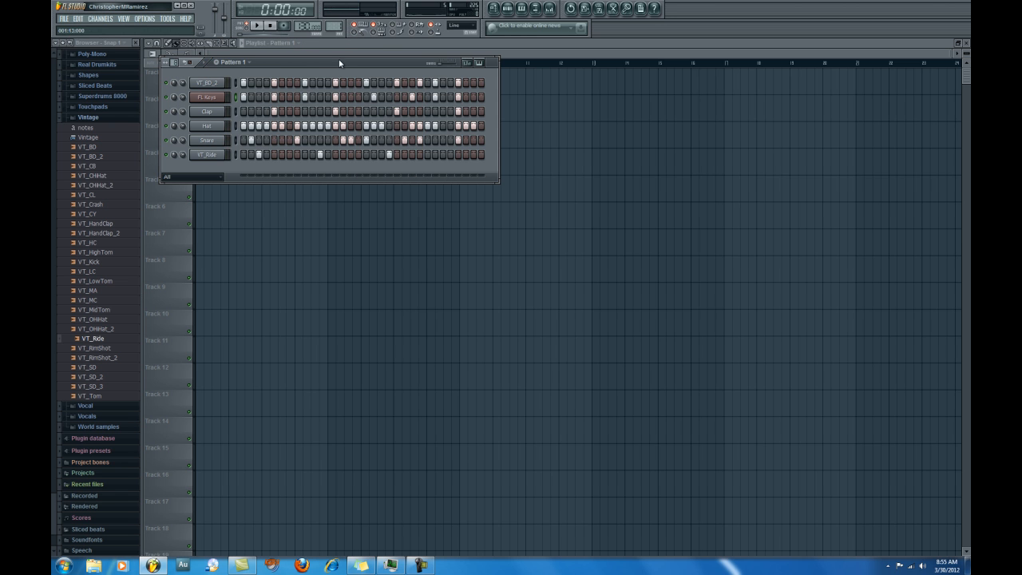
Switch to song mode and place six consecutive Pattern 1 clips on Track 1 of the playlist, starting at bars 1, 3, 5, 7, 9 and 11.
click(247, 27)
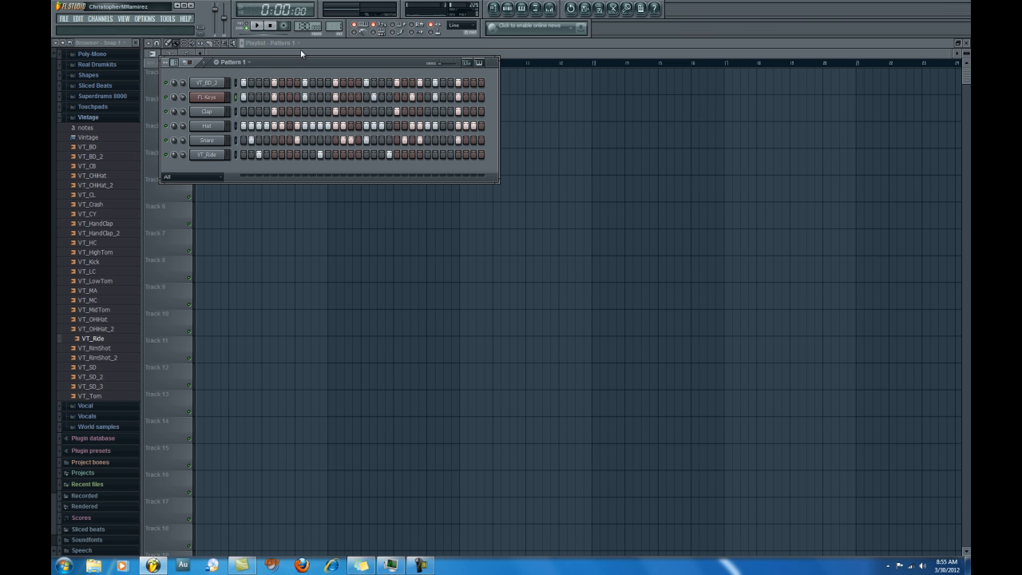
drag(368, 59, 366, 219)
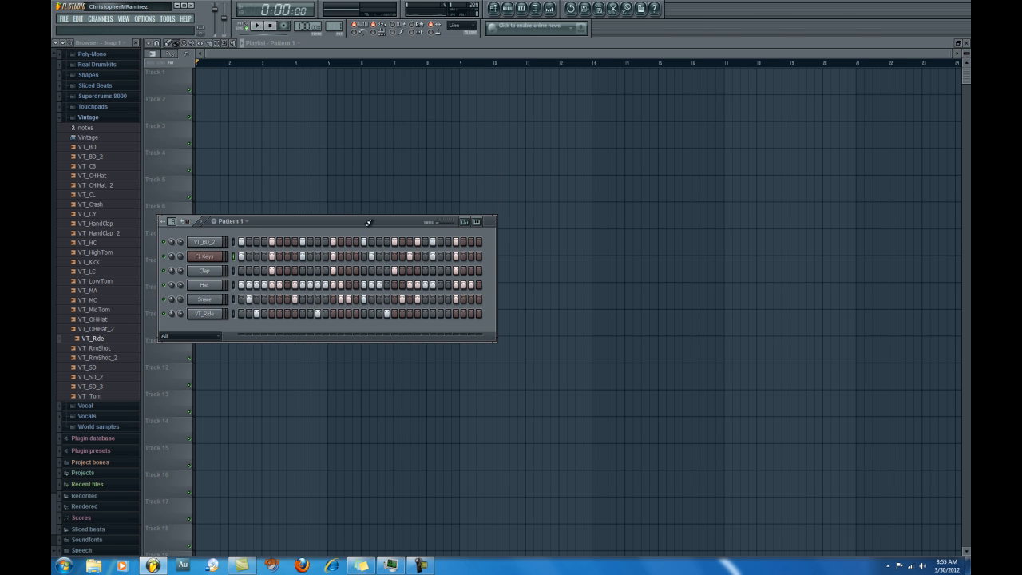
click(169, 44)
click(177, 45)
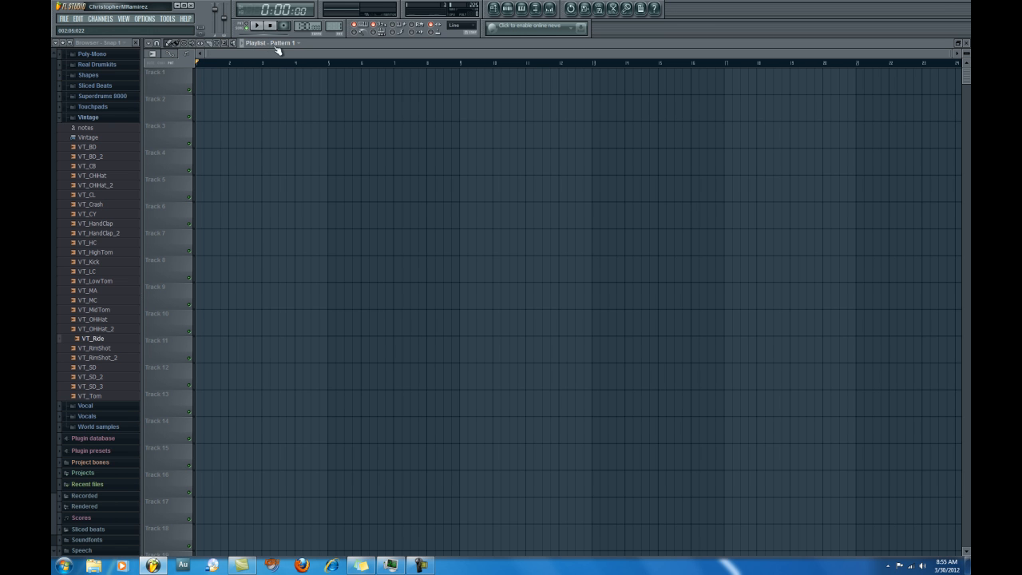
click(197, 82)
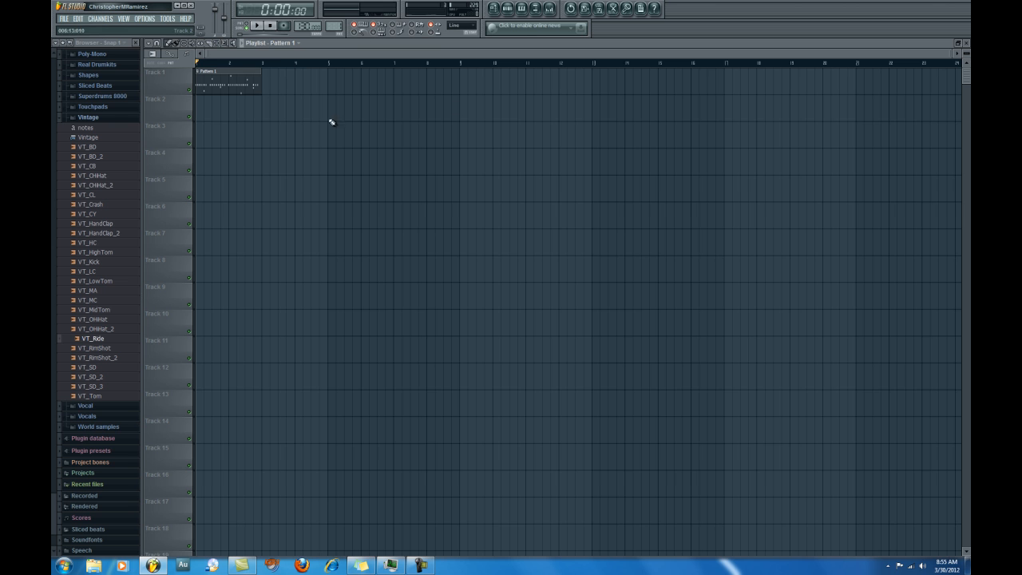
click(268, 87)
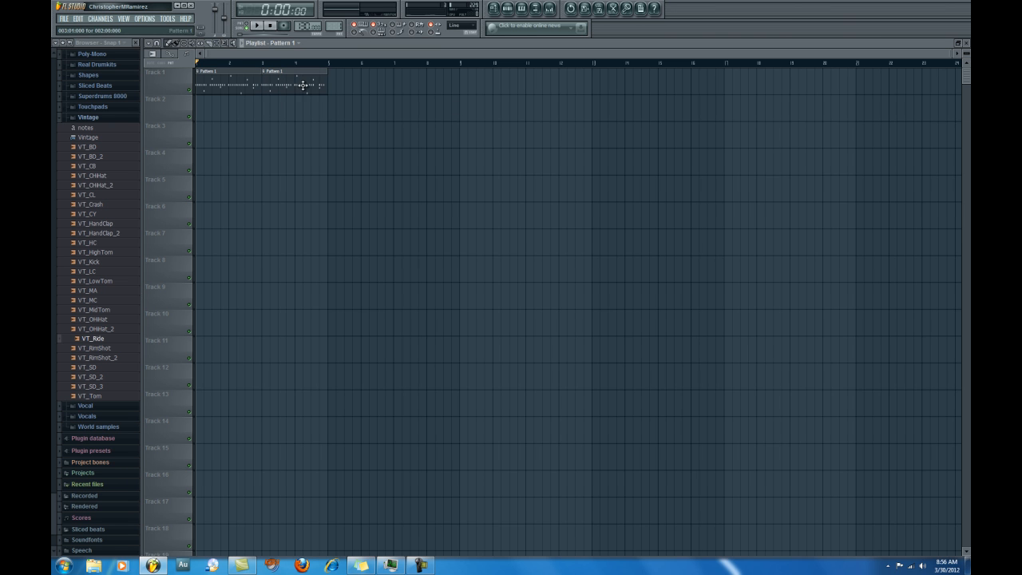
click(329, 83)
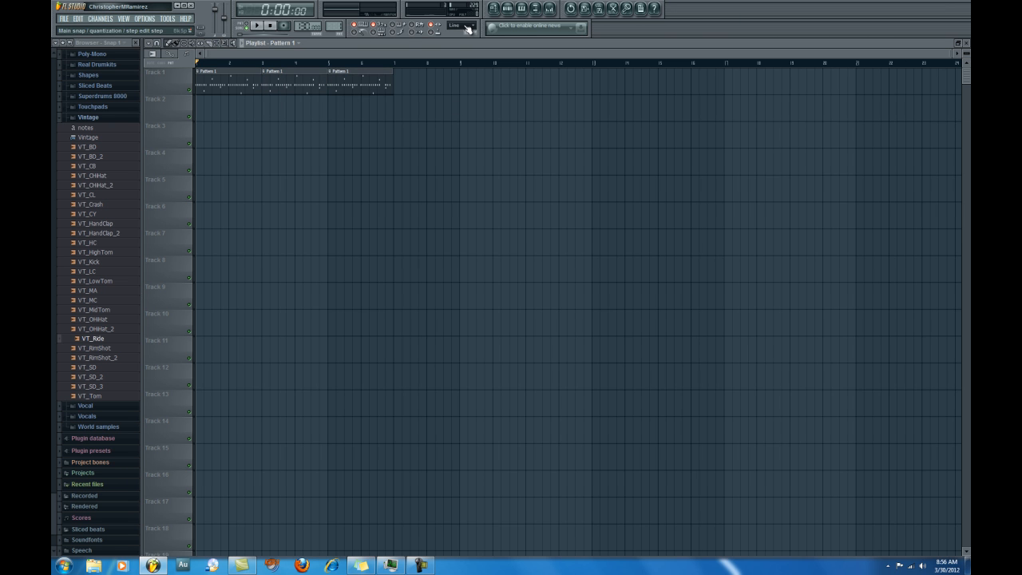
click(395, 85)
click(462, 85)
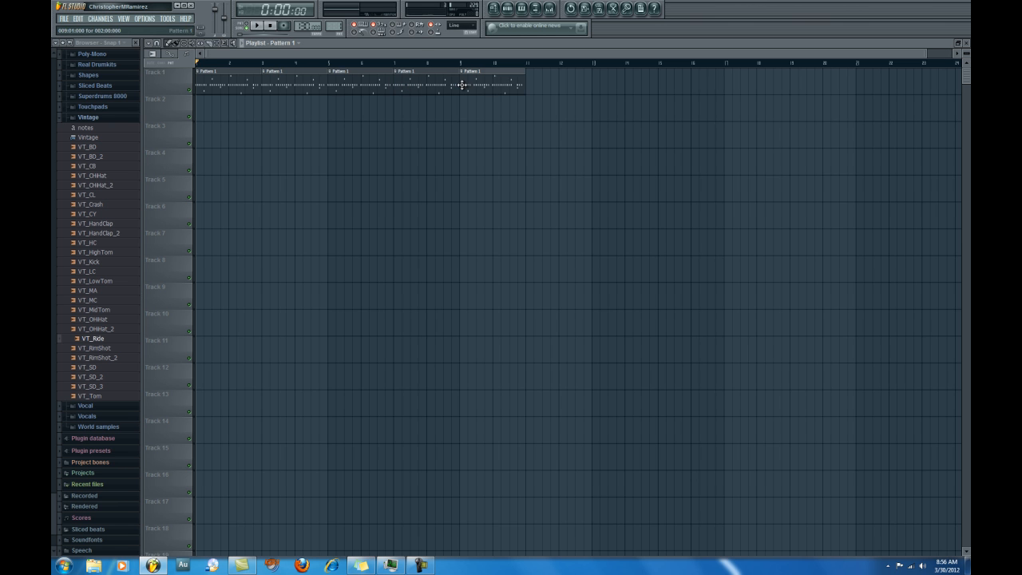
click(529, 87)
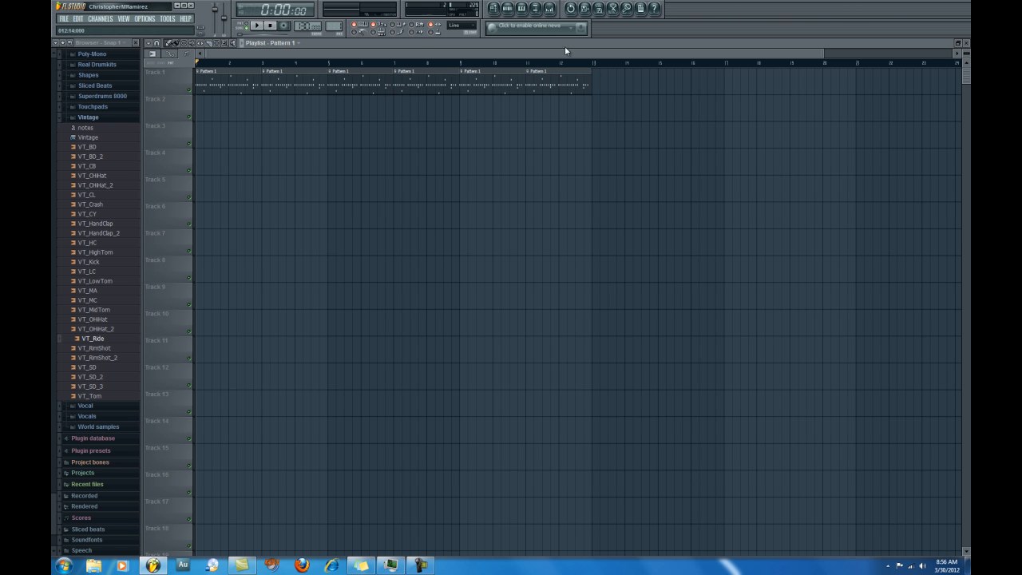
Play the song arrangement from the beginning to hear the repeated Pattern 1 clips, and stop playback.
click(587, 66)
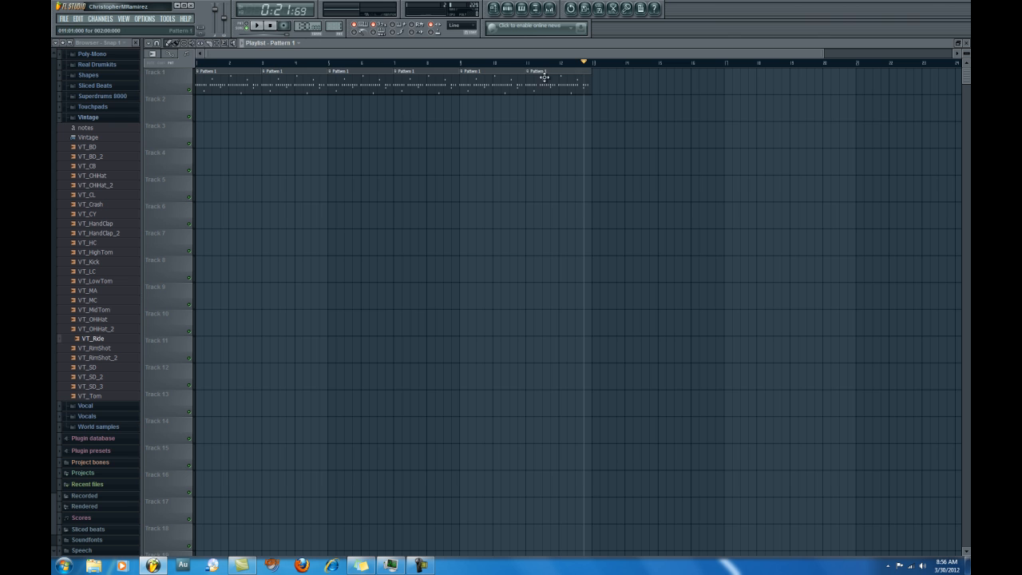
click(271, 27)
key(space)
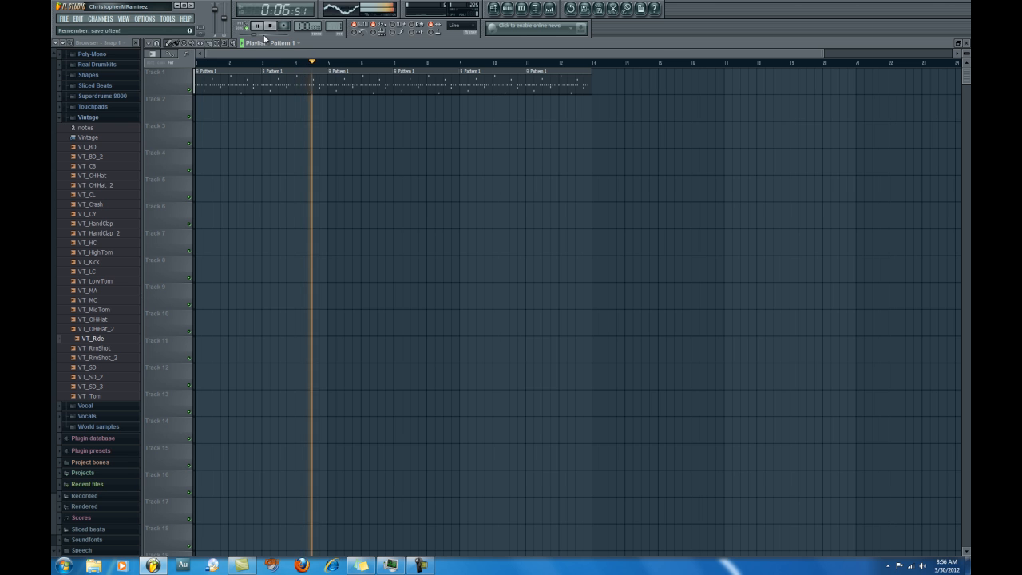
key(space)
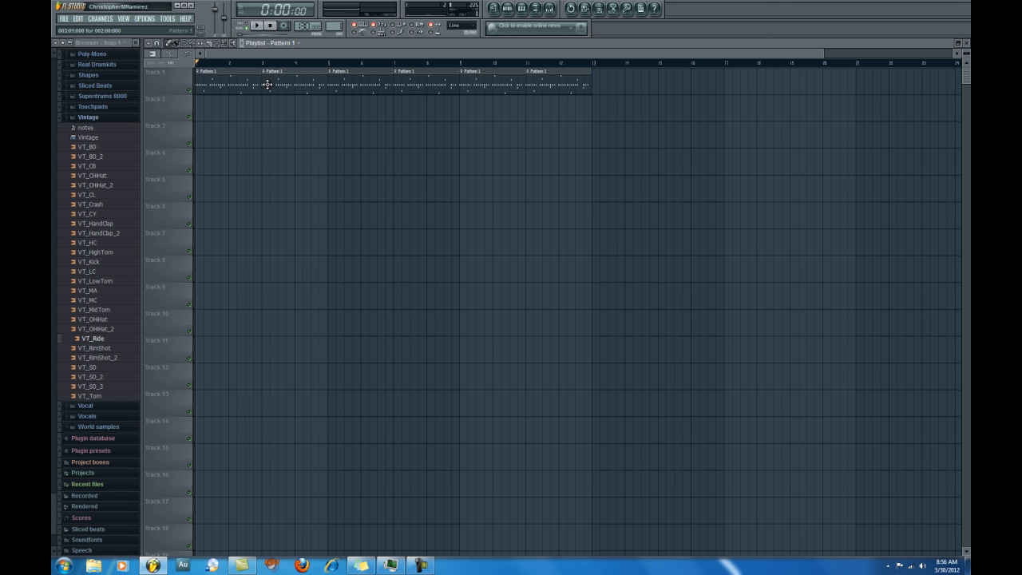
Create a second pattern with its default name and show its step sequencer over the playlist.
key(F4)
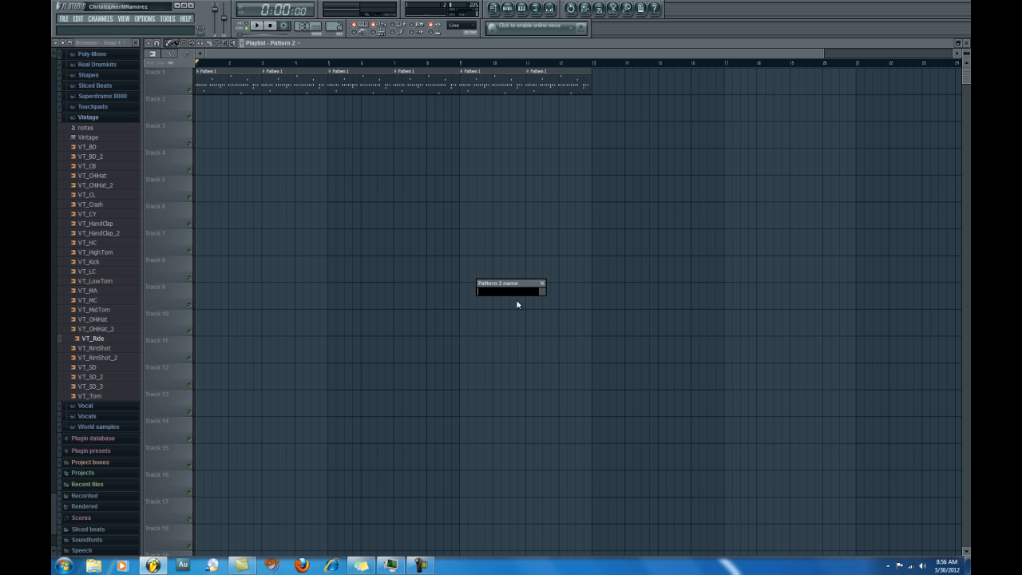
key(Return)
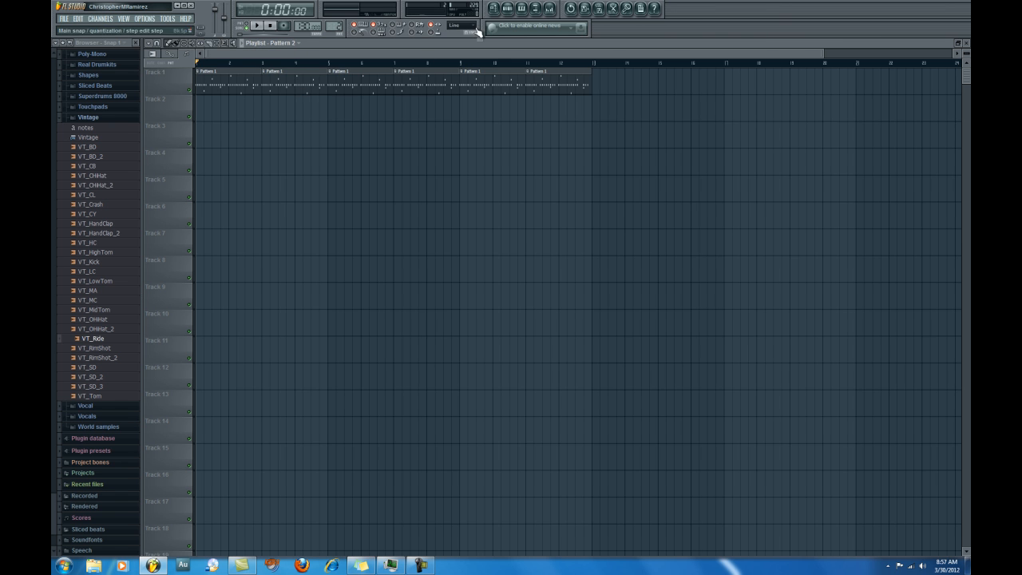
click(511, 12)
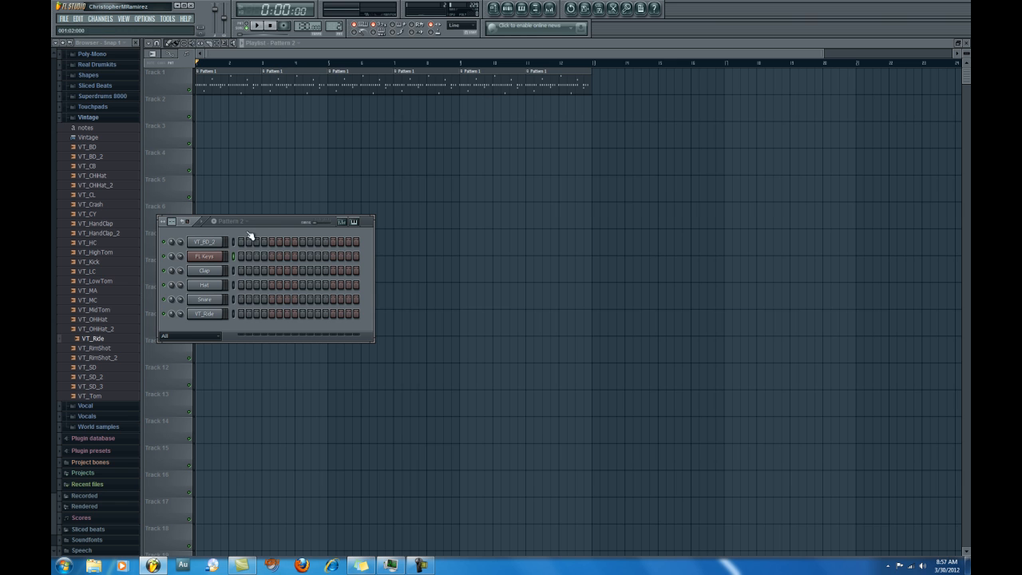
drag(276, 226, 422, 187)
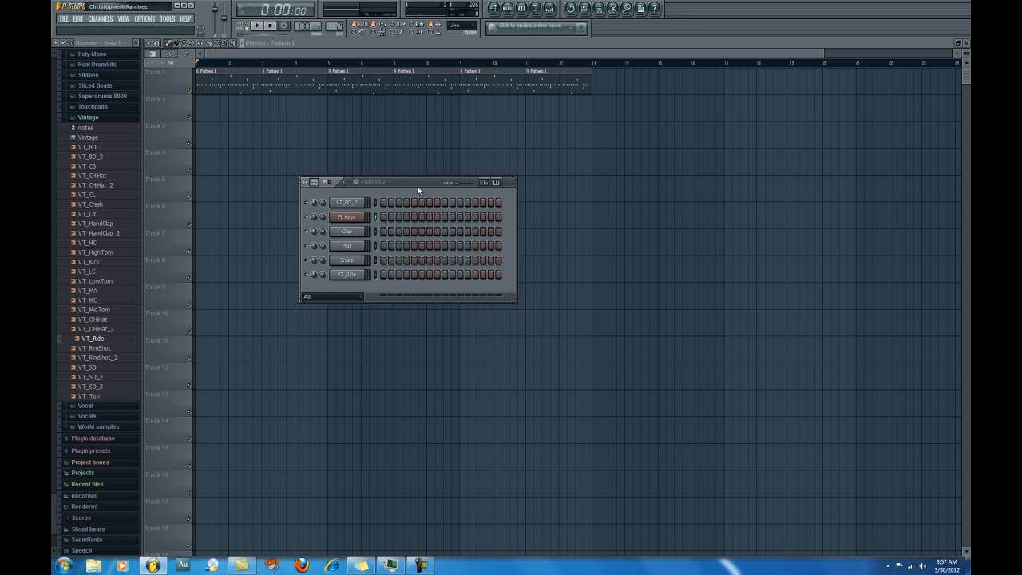
Insert a SimSynth channel above the Clap channel.
right_click(355, 262)
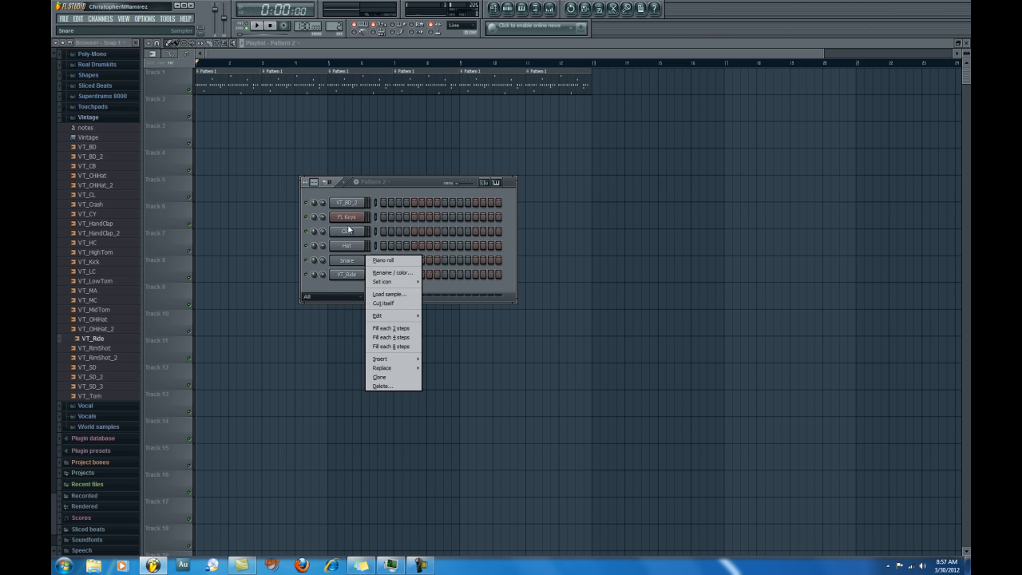
click(348, 228)
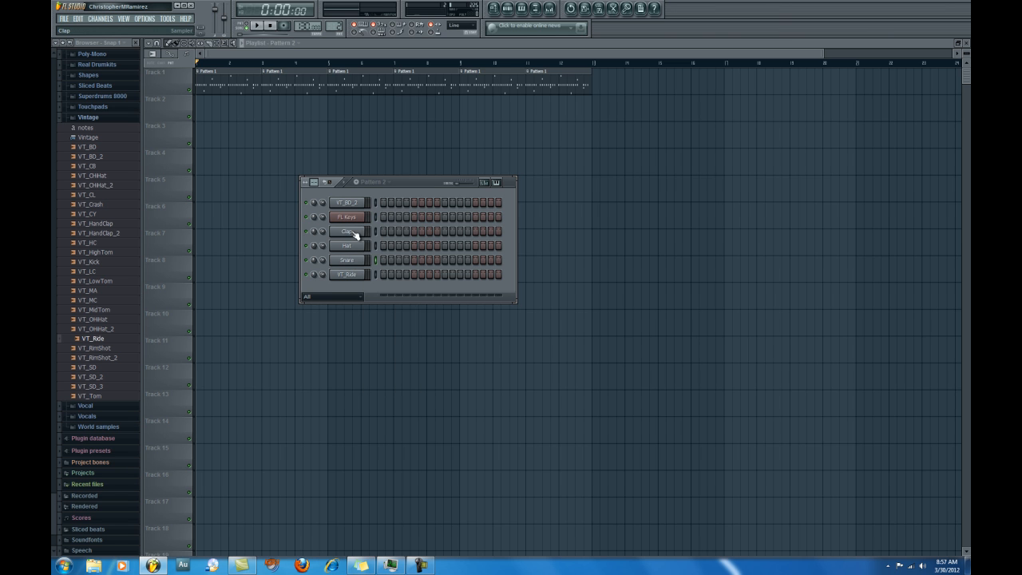
right_click(352, 234)
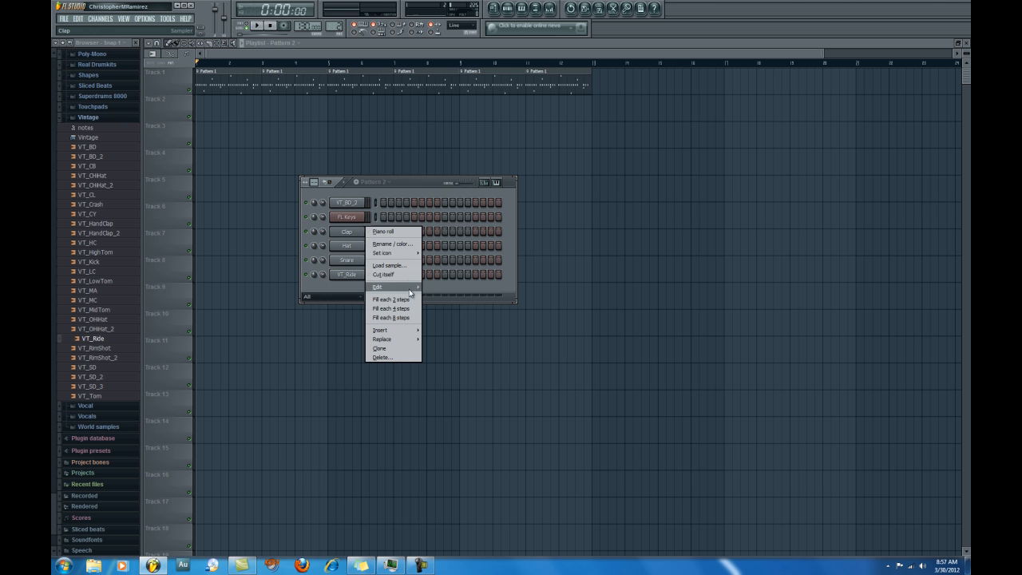
mouse_move(401, 330)
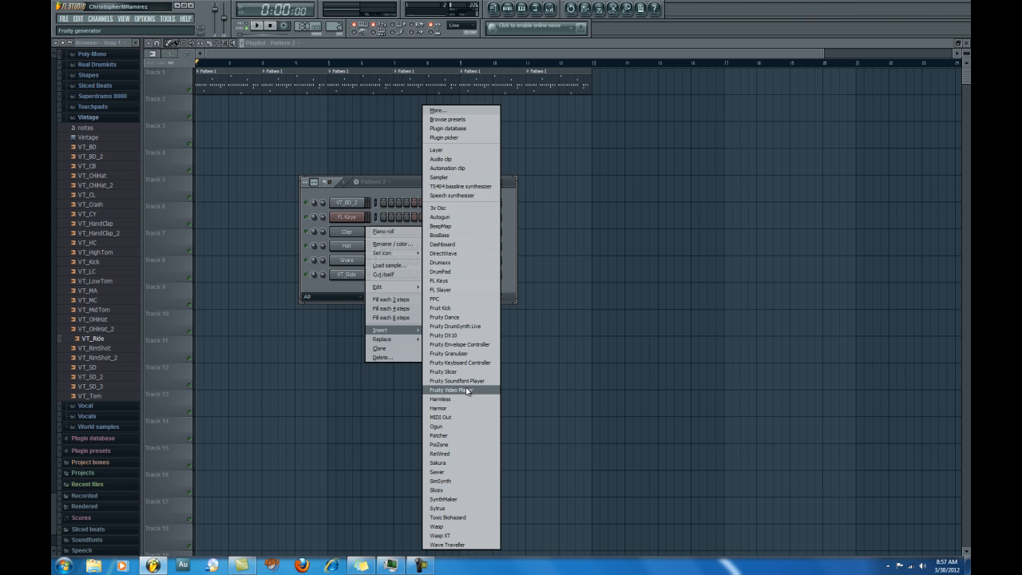
click(447, 481)
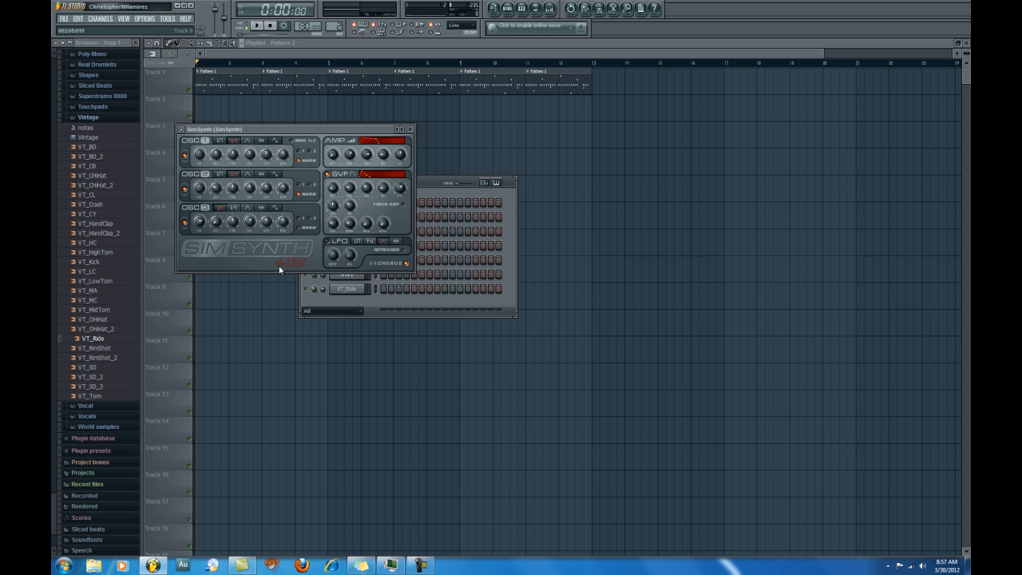
Audition several notes on the SimSynth instrument.
key(b)
key(b)
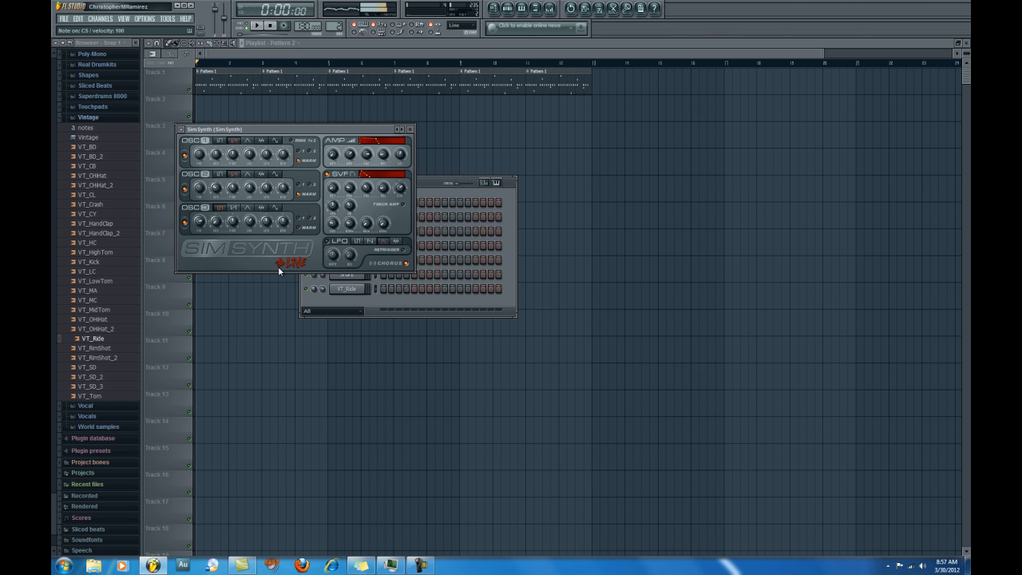
key(i)
key(u)
key(b)
key(i)
key(u)
key(b)
Extend Pattern 2 to 32 steps, with the step sequencer moved clear, and close the SimSynth window.
drag(352, 128, 843, 93)
drag(432, 183, 338, 149)
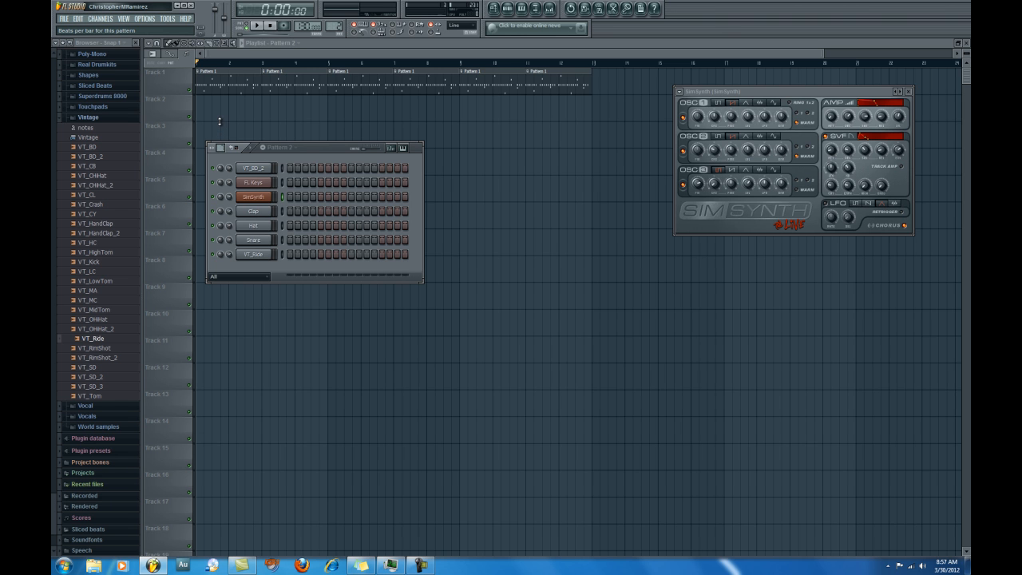
drag(221, 117, 220, 116)
drag(345, 150, 337, 153)
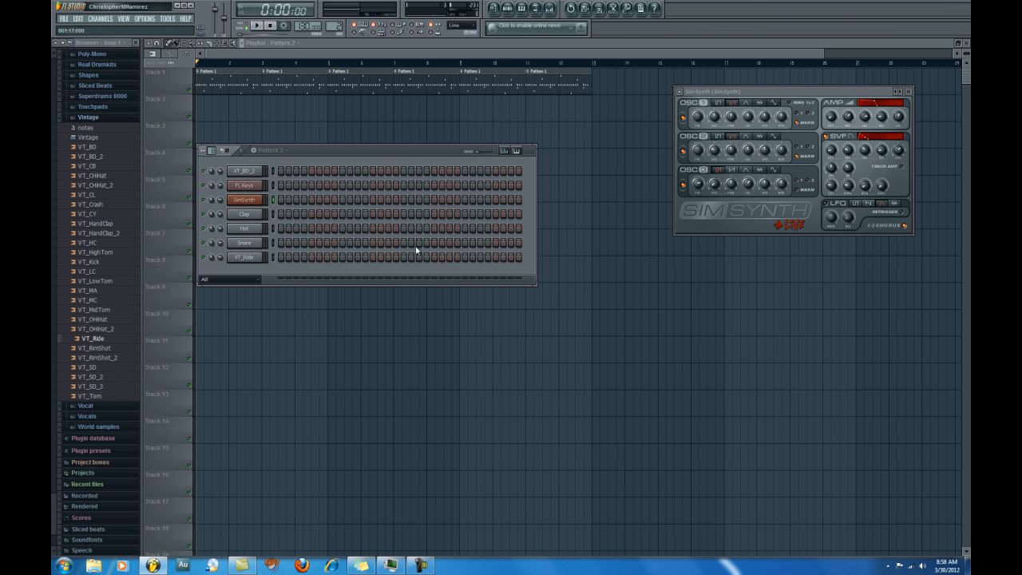
click(908, 91)
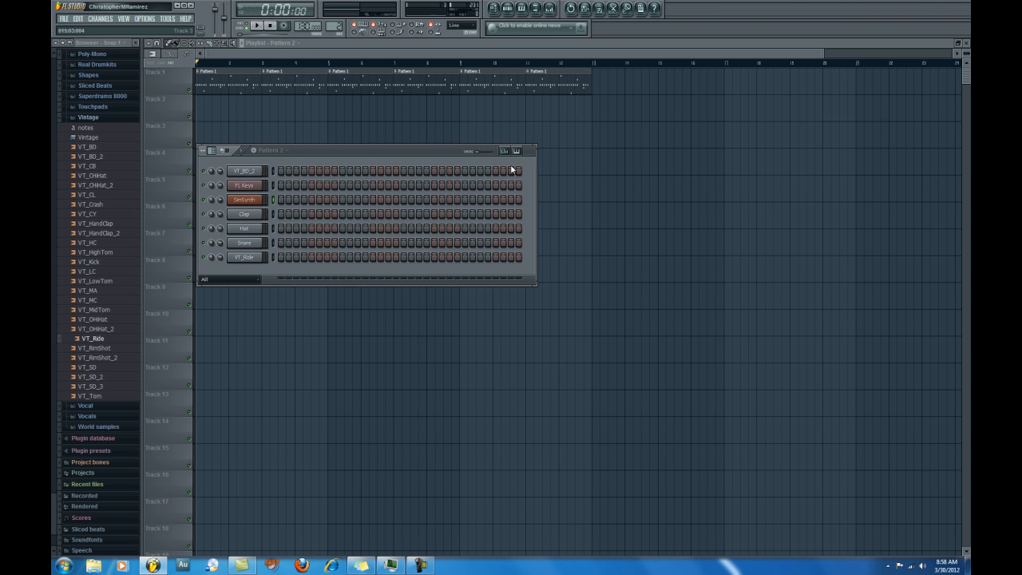
Switch to pattern mode and place SimSynth notes on steps 1, 5, 8, 13, 17, 21, 24, 27 and 30 while the pattern plays.
click(249, 27)
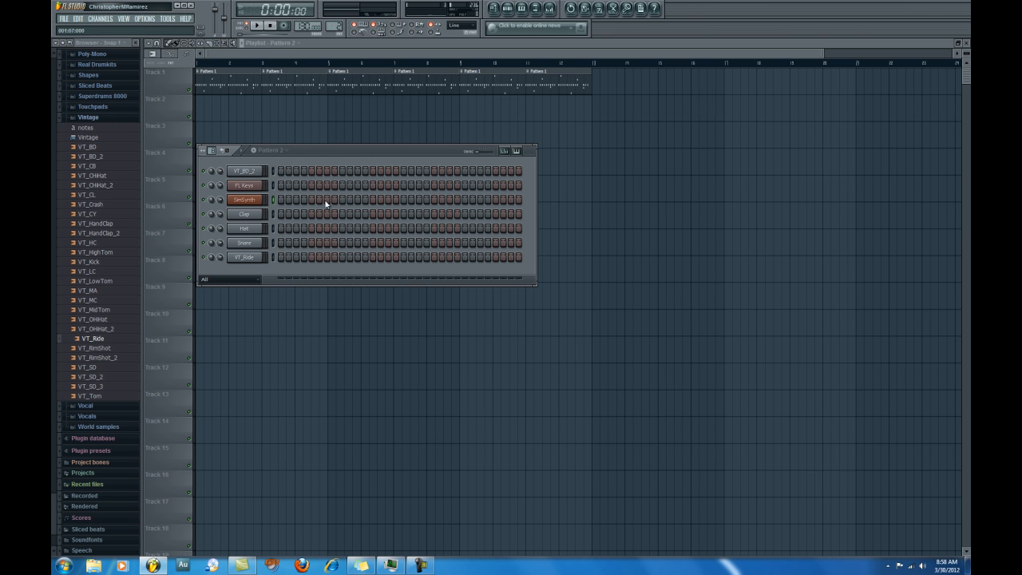
drag(311, 150, 299, 91)
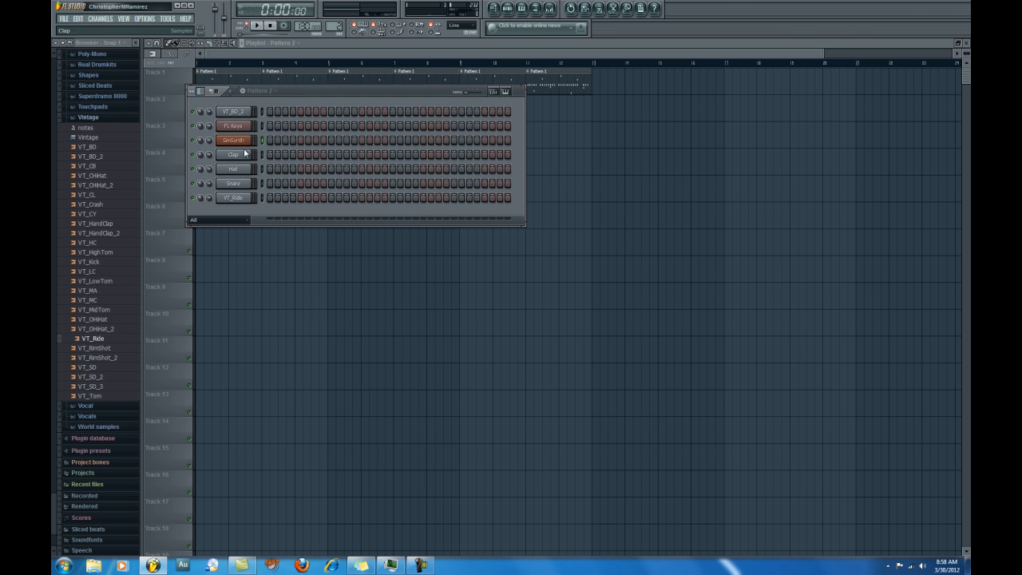
click(257, 27)
click(270, 139)
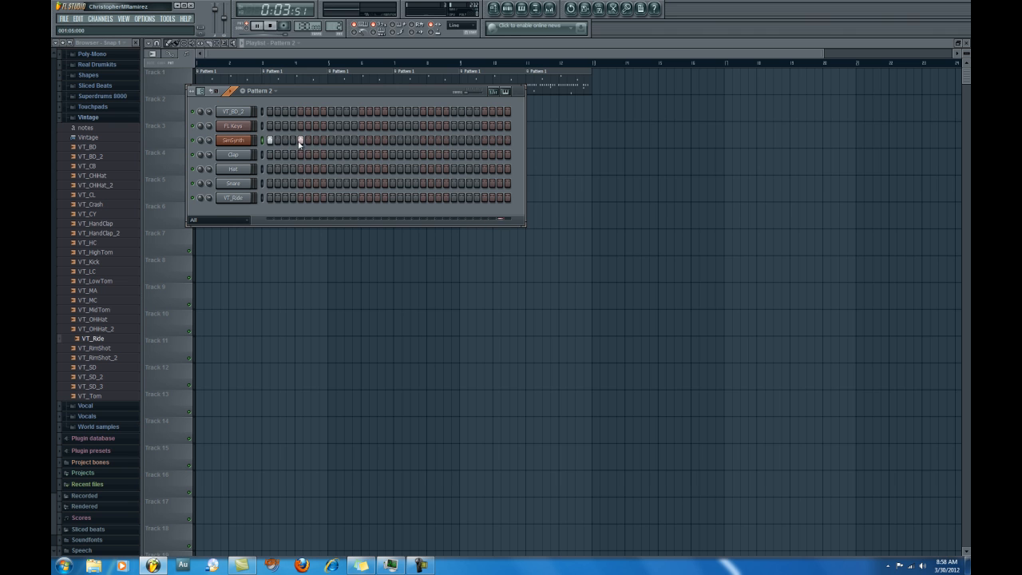
click(325, 140)
click(392, 141)
click(423, 141)
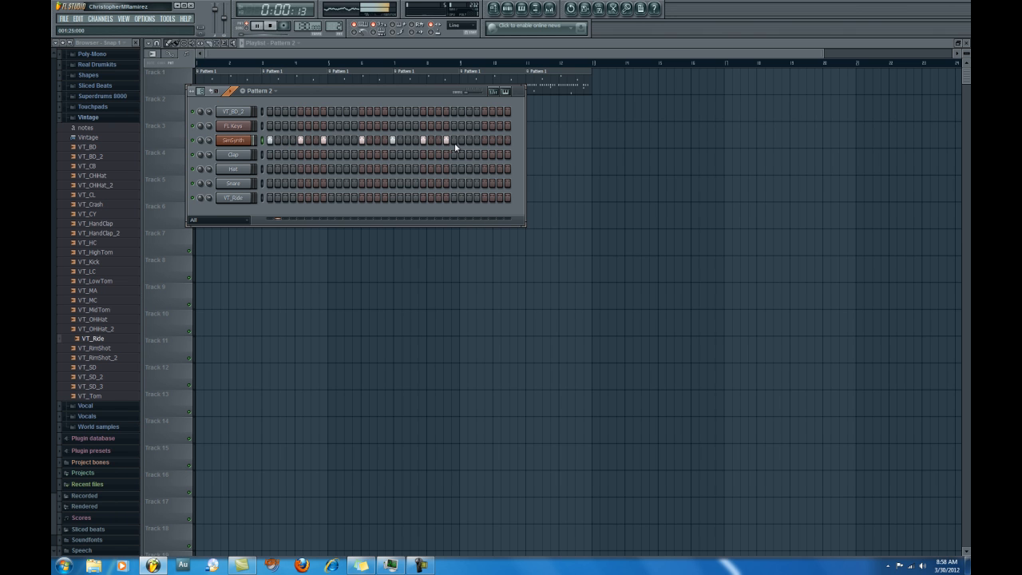
click(469, 142)
click(493, 142)
Set varied pitches for the SimSynth notes on steps 5, 13, 17, 21, 24, 27 and 30 in the keyboard editor, and return to the playlist.
click(232, 141)
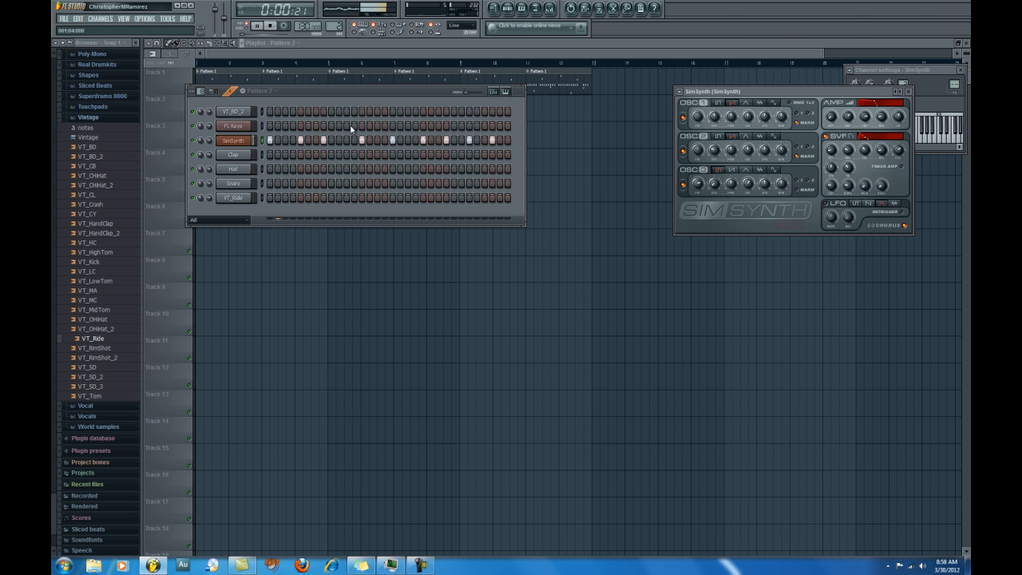
click(505, 92)
click(302, 184)
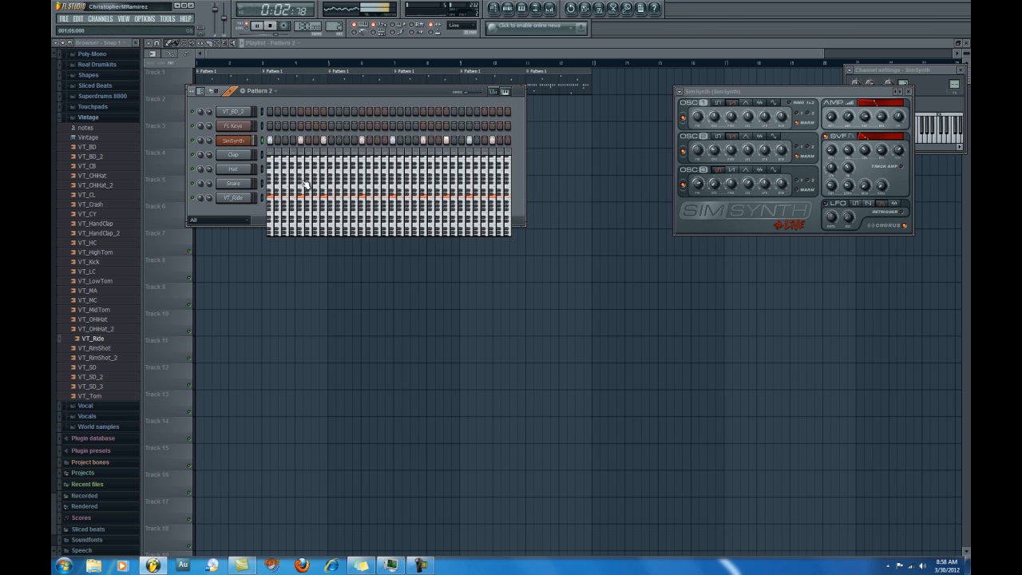
click(364, 182)
click(394, 205)
click(425, 219)
click(447, 179)
click(470, 206)
click(493, 181)
click(470, 48)
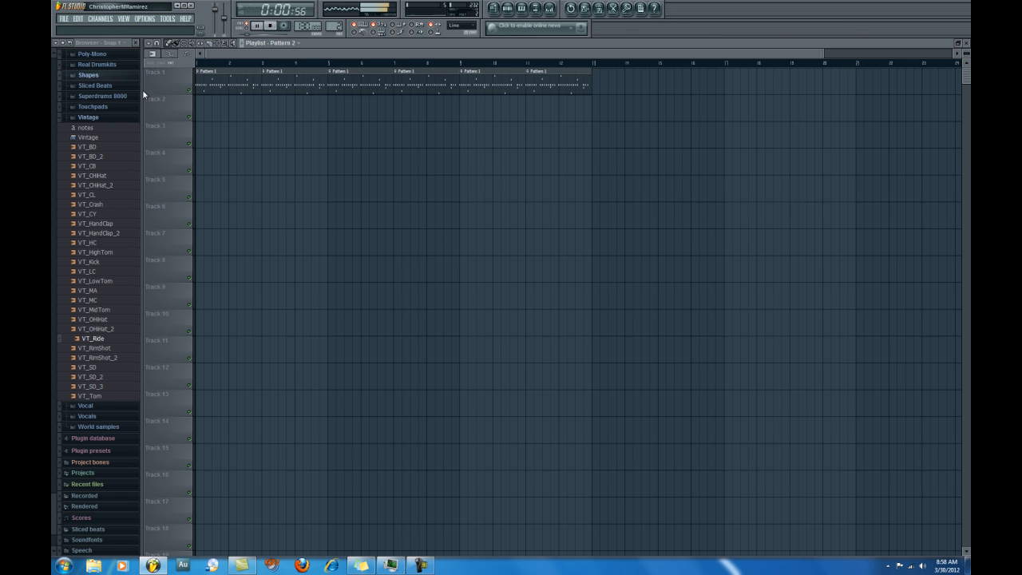
Stop playback, switch to song mode and place five Pattern 2 clips on Track 2, starting at bars 3, 5, 7, 9 and 11.
click(255, 29)
click(250, 31)
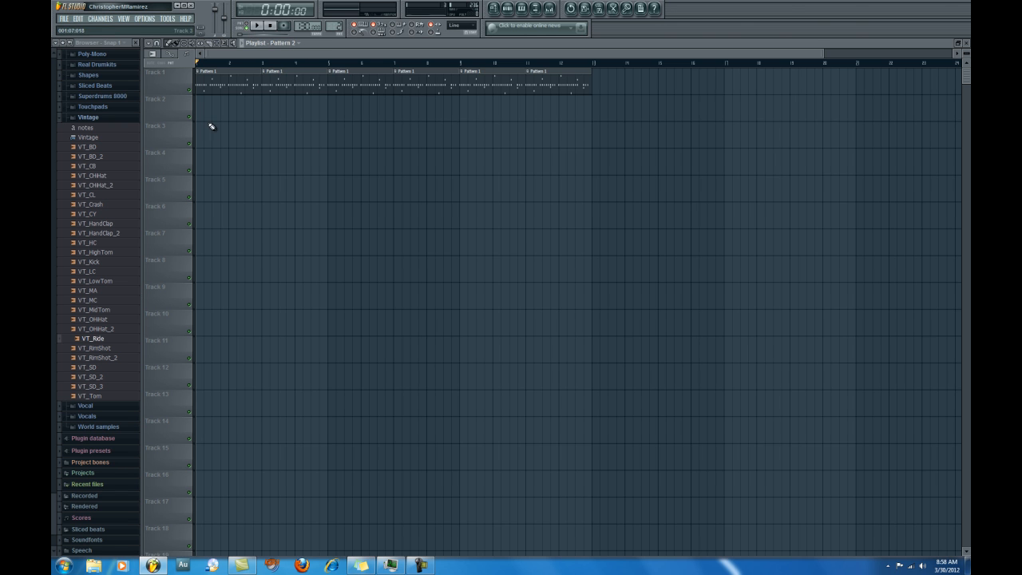
click(270, 118)
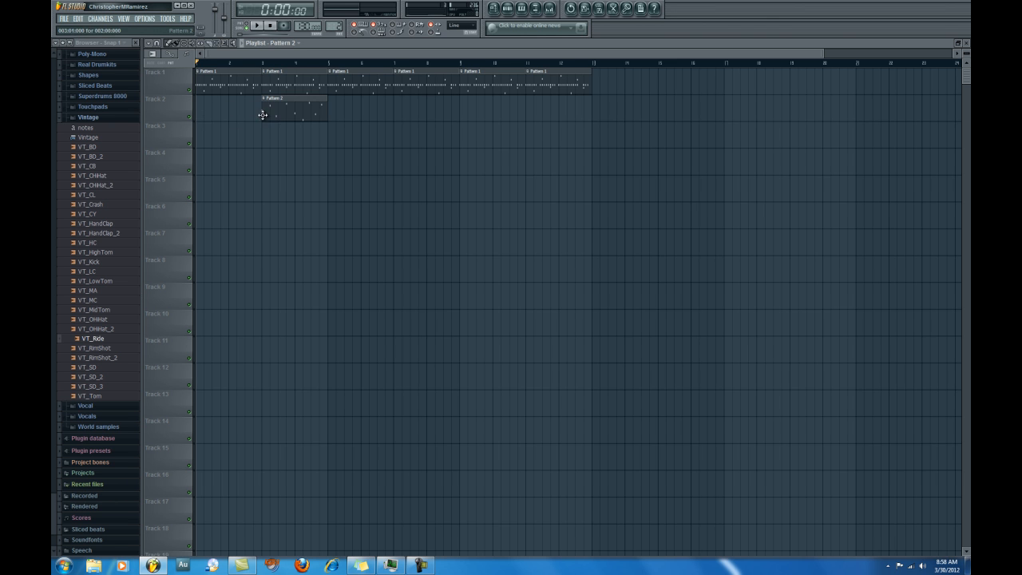
click(332, 115)
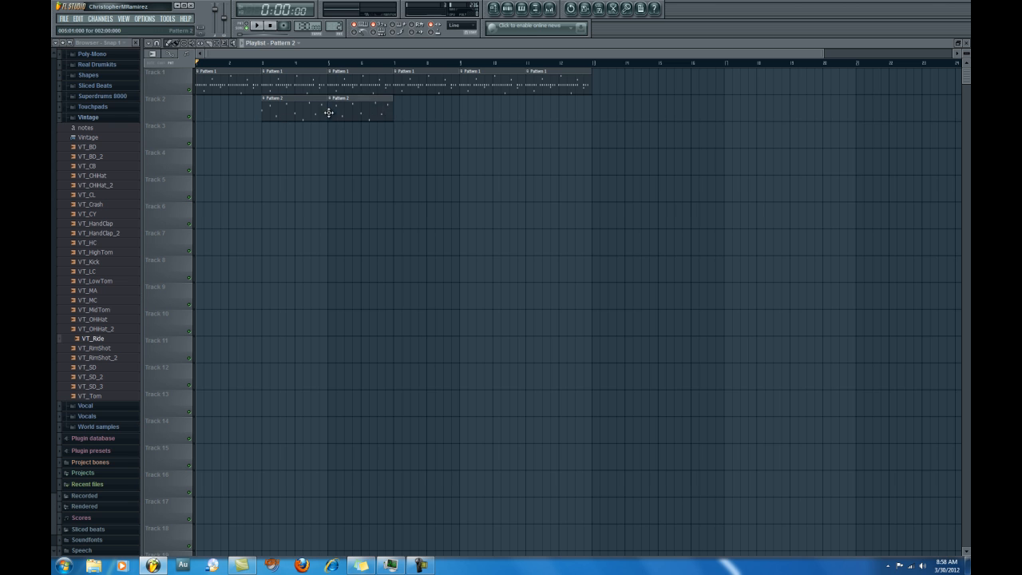
click(399, 112)
click(464, 111)
click(532, 114)
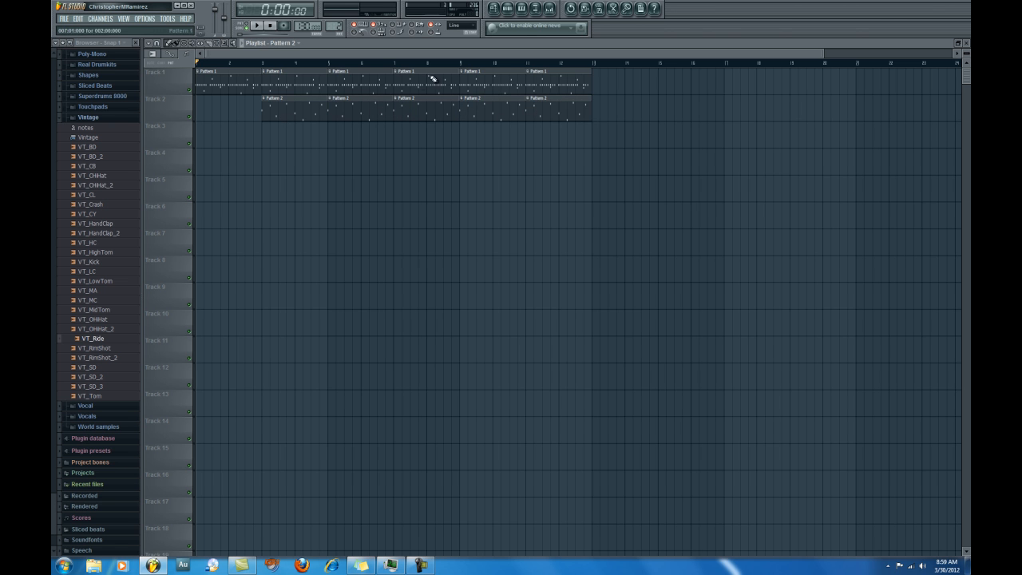
Play the arrangement of Pattern 1 and Pattern 2 from the start and stop playback.
click(258, 26)
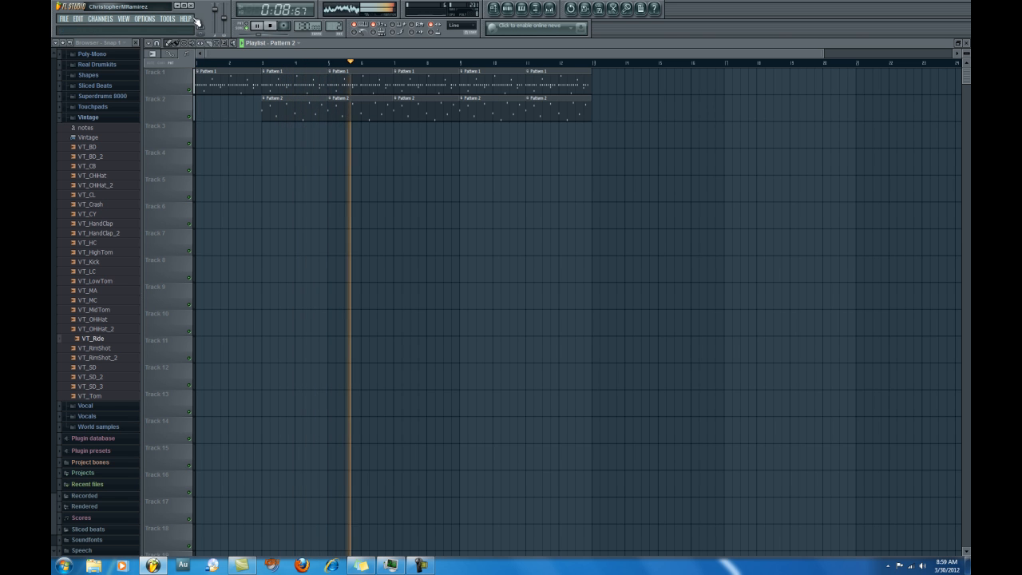
click(271, 26)
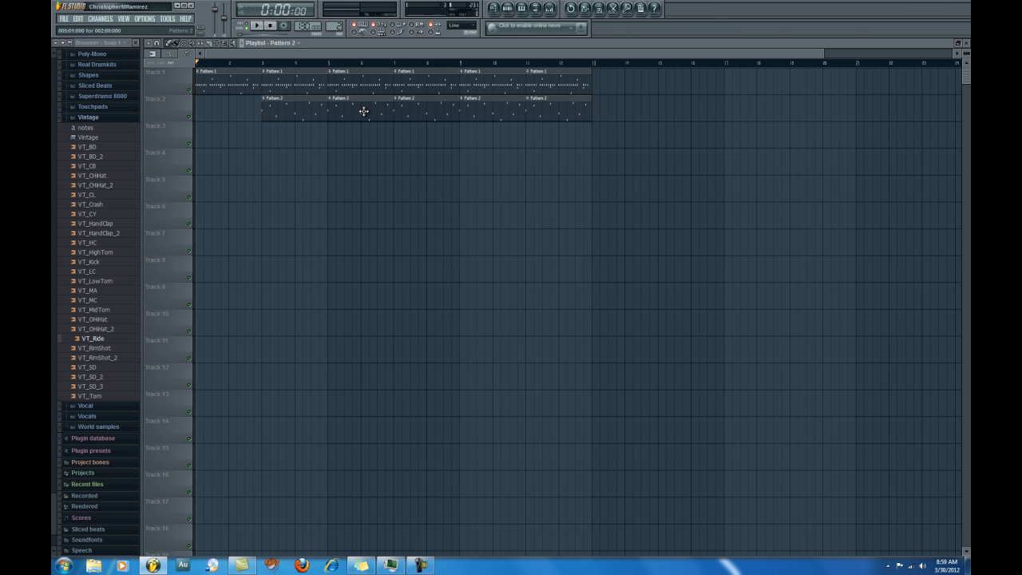
Create Pattern 3 without naming it, extend it to 64 steps, and move the step sequencer below the playlist clips.
key(F4)
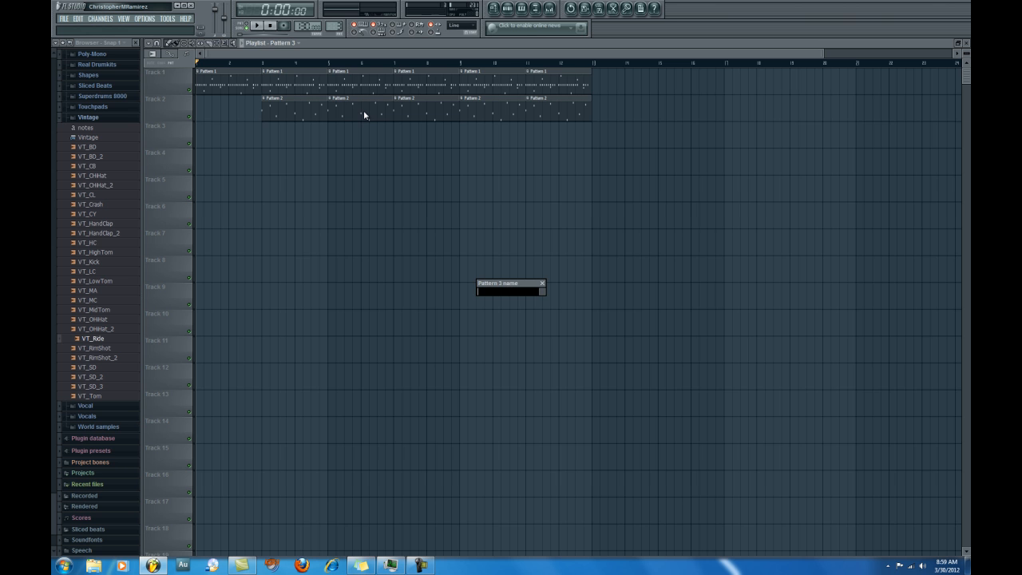
key(Escape)
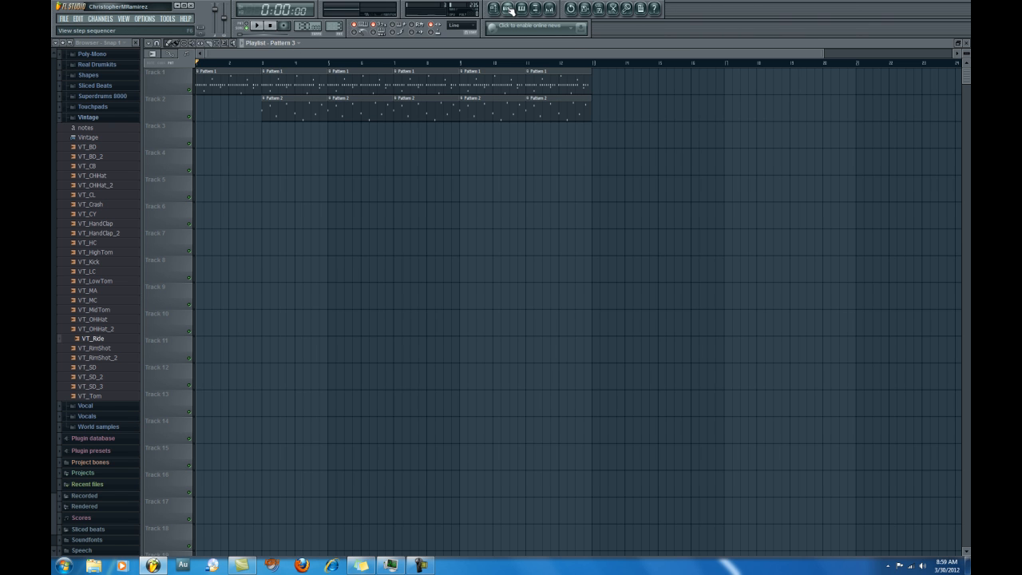
click(508, 10)
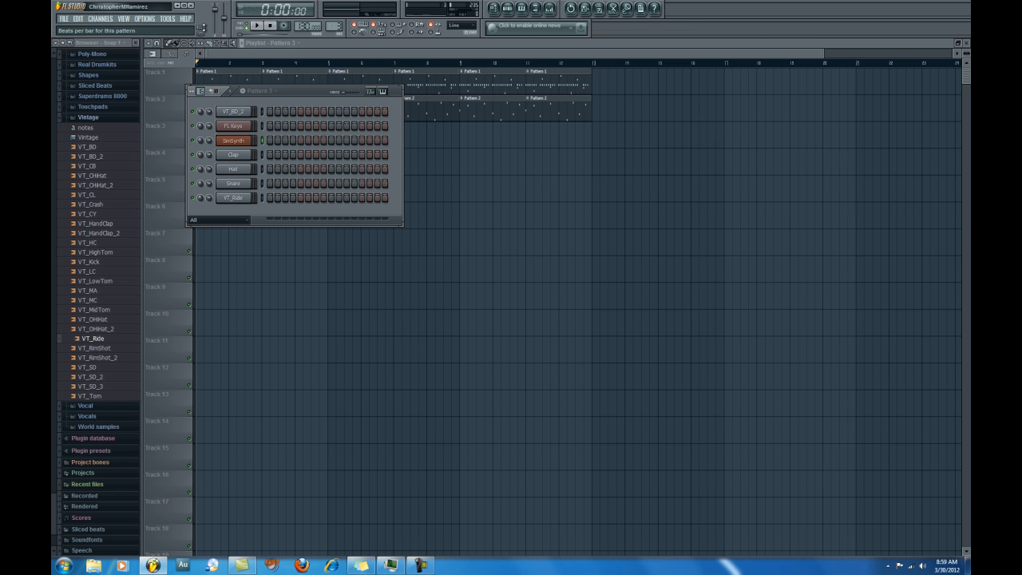
drag(203, 28, 203, 26)
drag(489, 97, 551, 212)
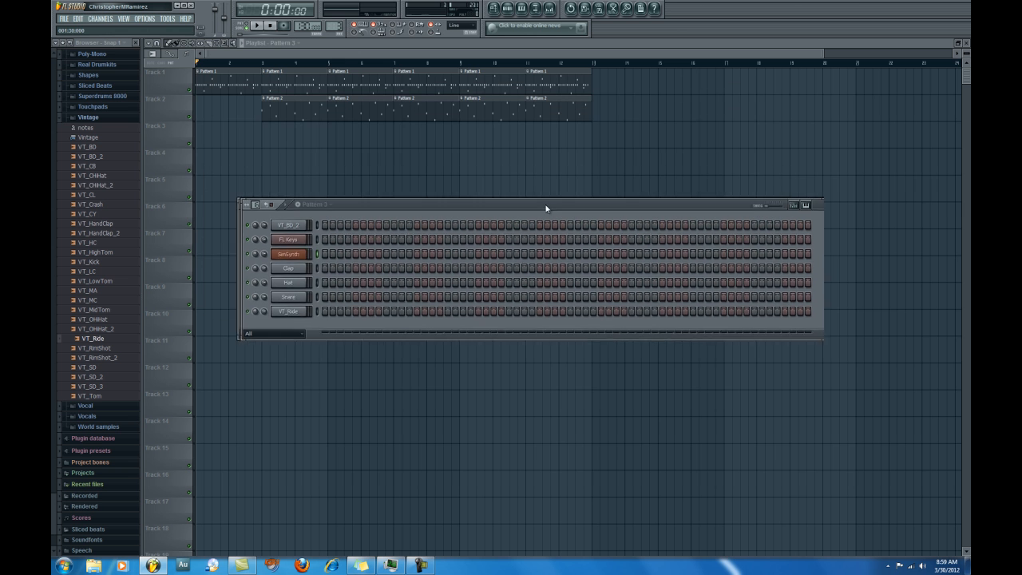
Find FLS_TomM 01 in the Drum Kit 01 pack and load it onto the Clap channel, keeping the full step sequencer in view.
click(81, 116)
scroll(84, 166, up, 3)
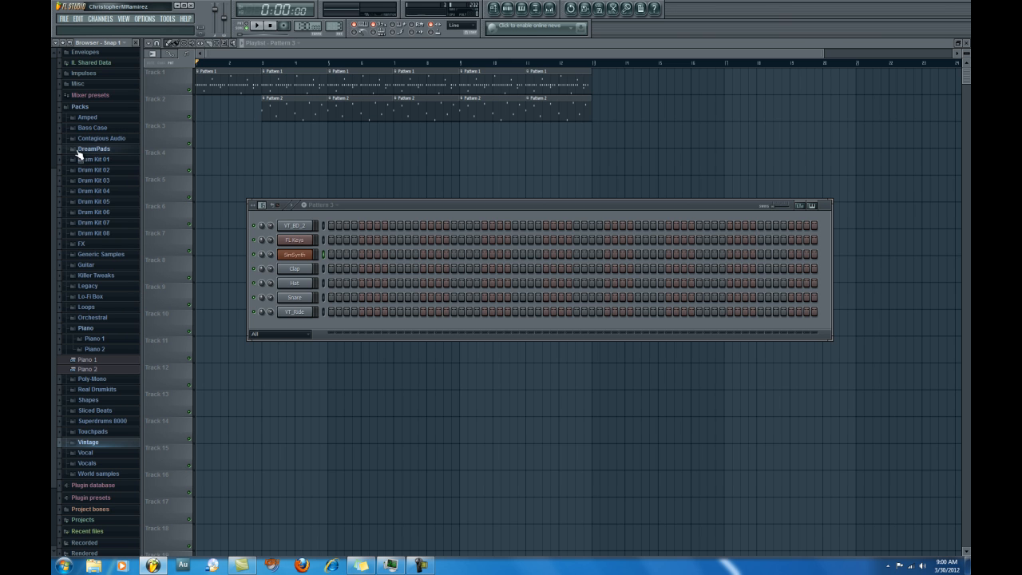
click(80, 159)
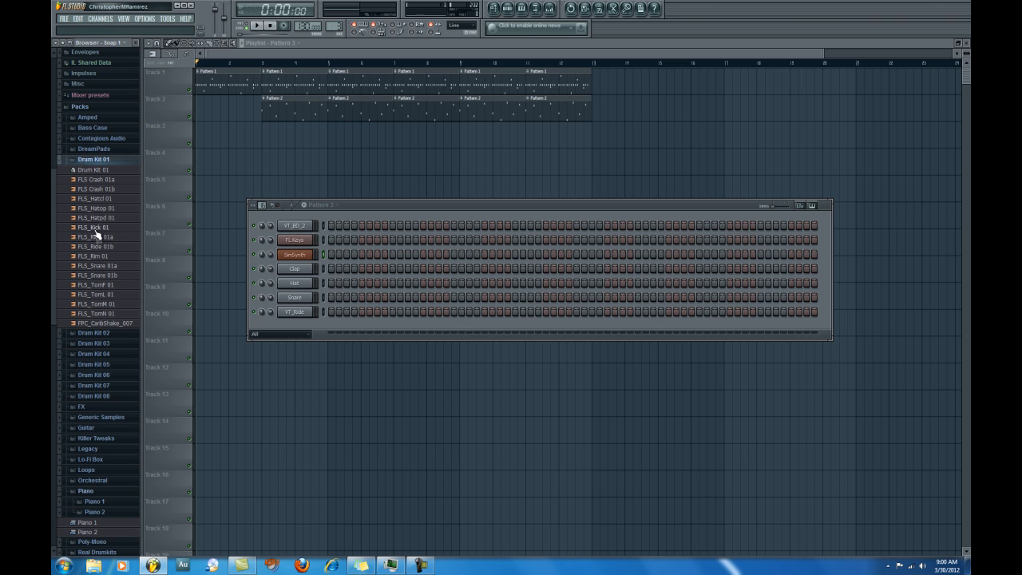
click(107, 305)
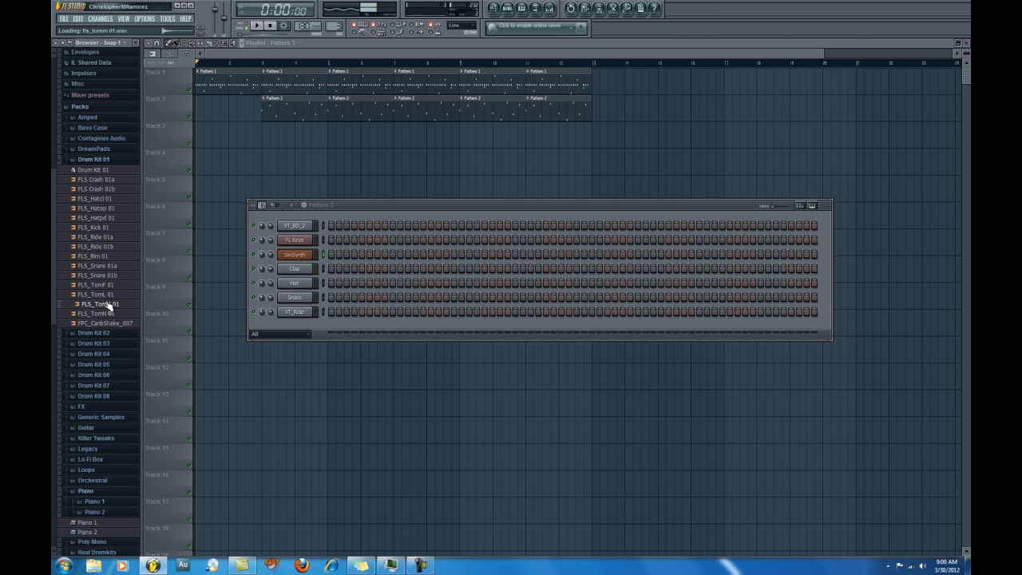
drag(107, 308, 291, 275)
drag(426, 204, 376, 204)
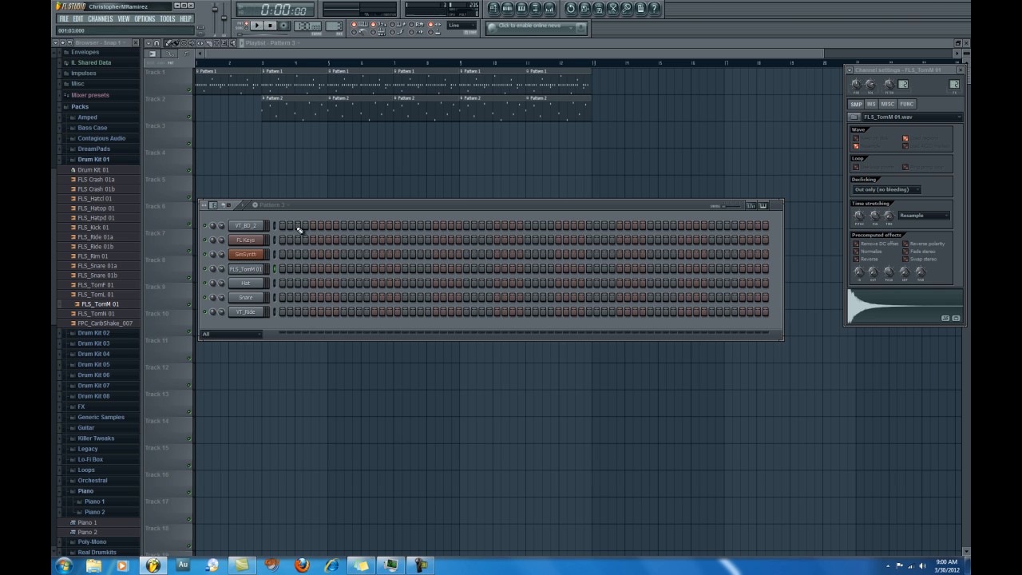
Place nineteen FLS_TomM 01 notes at irregular intervals from step 1 to step 63 while Pattern 3 plays in pattern mode.
click(258, 26)
click(350, 269)
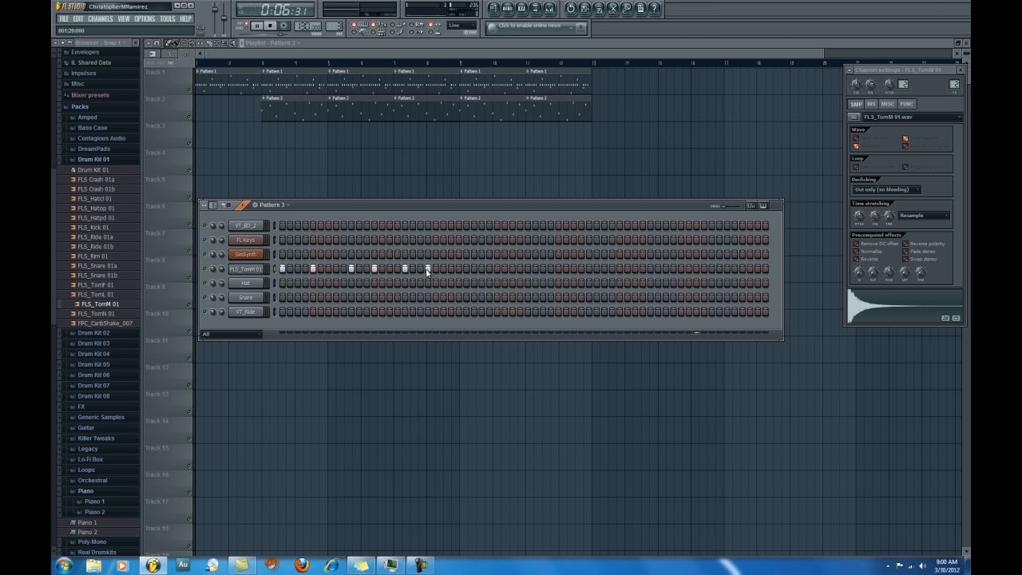
click(536, 269)
click(512, 269)
click(557, 269)
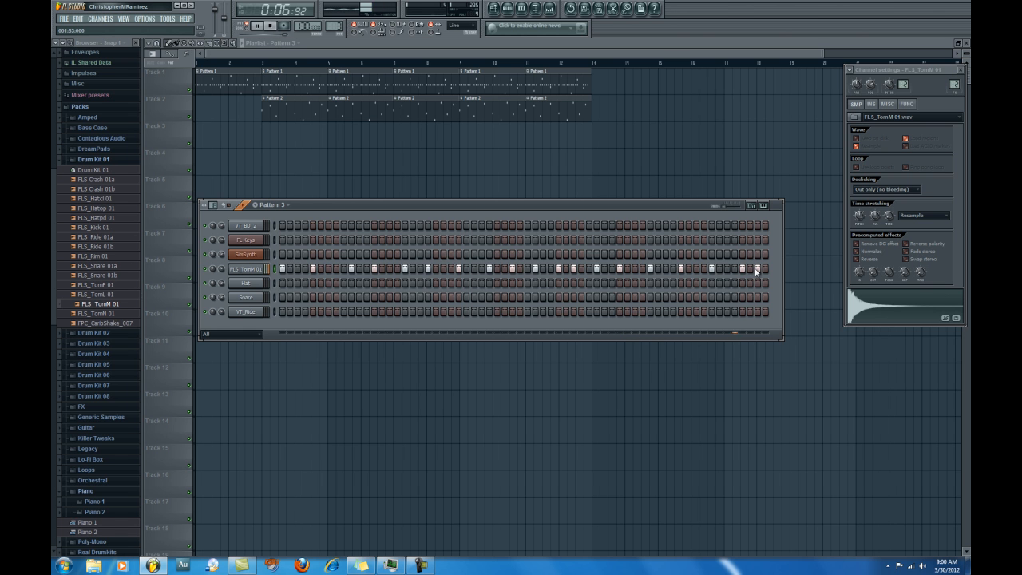
Set varied higher and lower pitches for the FLS_TomM 01 notes in the keyboard editor, and stop playback.
click(764, 206)
click(314, 332)
click(351, 307)
click(375, 339)
click(427, 346)
click(460, 316)
click(490, 337)
click(513, 317)
click(534, 335)
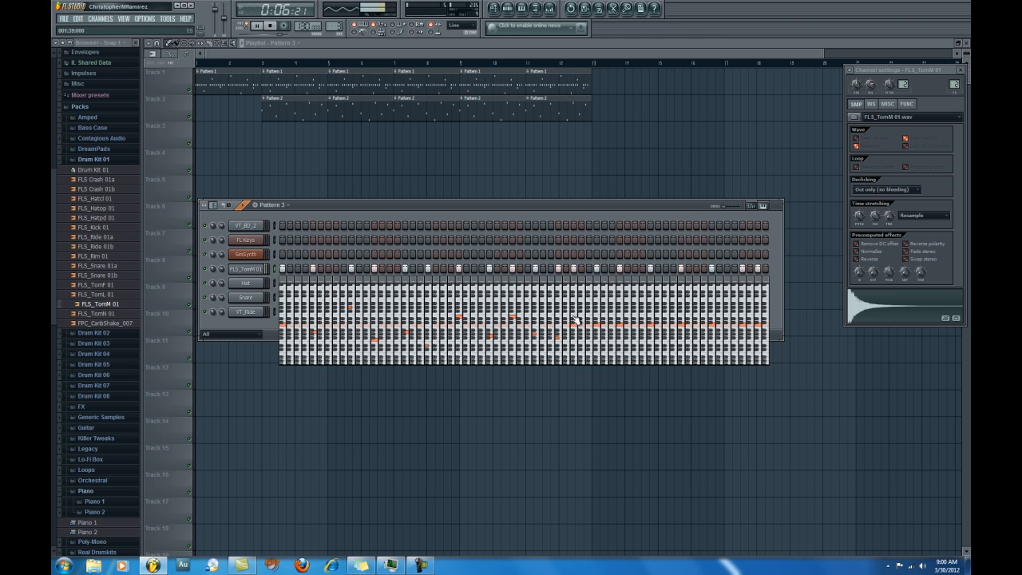
click(598, 332)
click(621, 313)
click(653, 336)
click(682, 314)
click(713, 336)
click(744, 317)
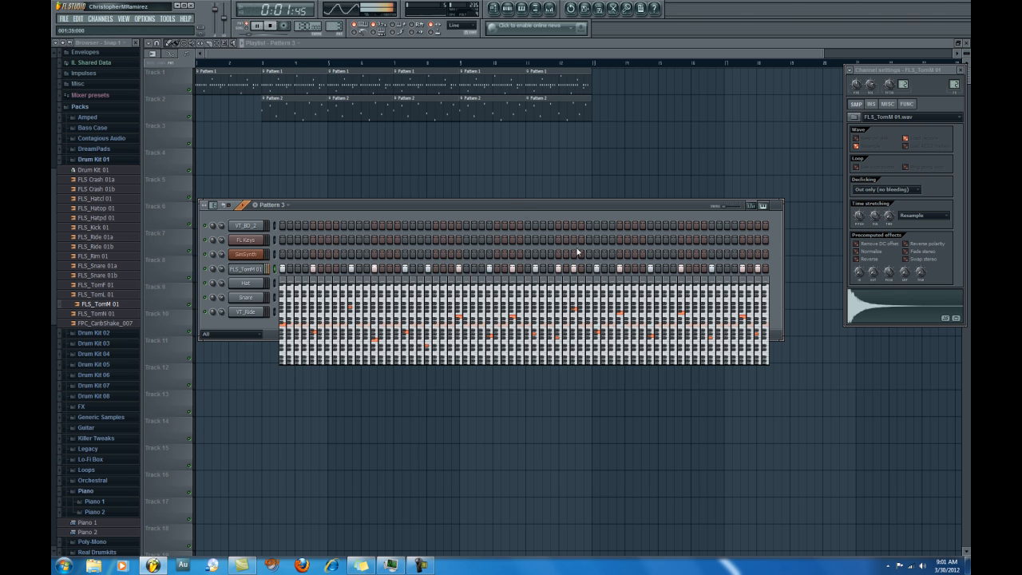
click(270, 26)
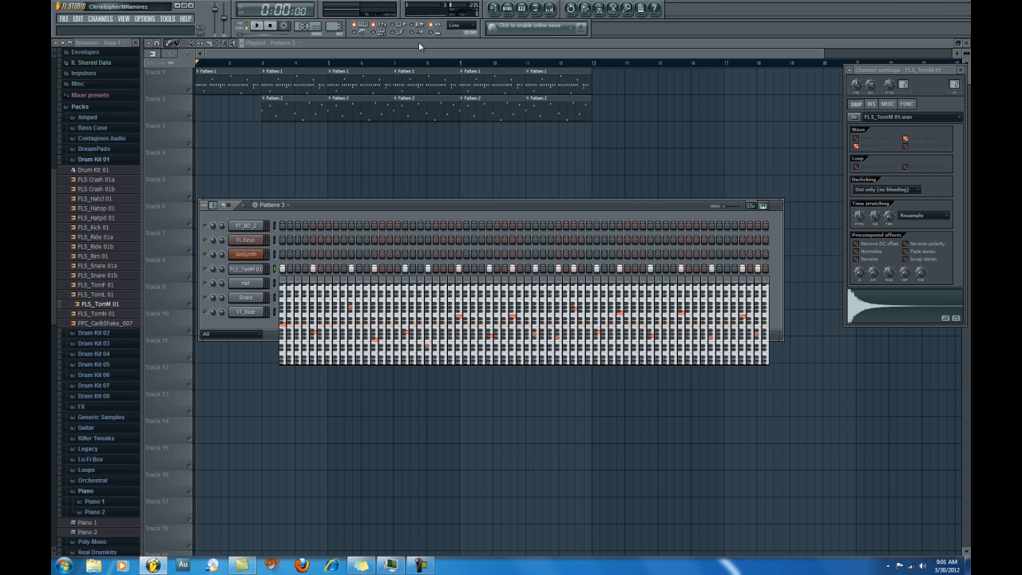
Return to the playlist and place two Pattern 3 clips on Track 3, starting at bars 5 and 9.
click(418, 42)
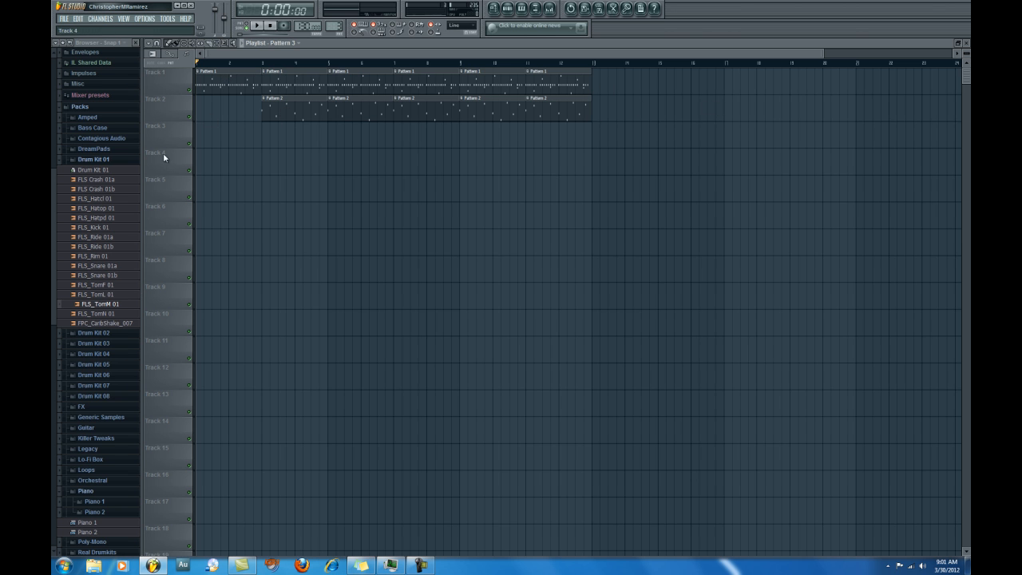
click(329, 142)
mouse_move(406, 125)
mouse_down()
mouse_move(338, 133)
mouse_move(404, 140)
mouse_up()
click(468, 141)
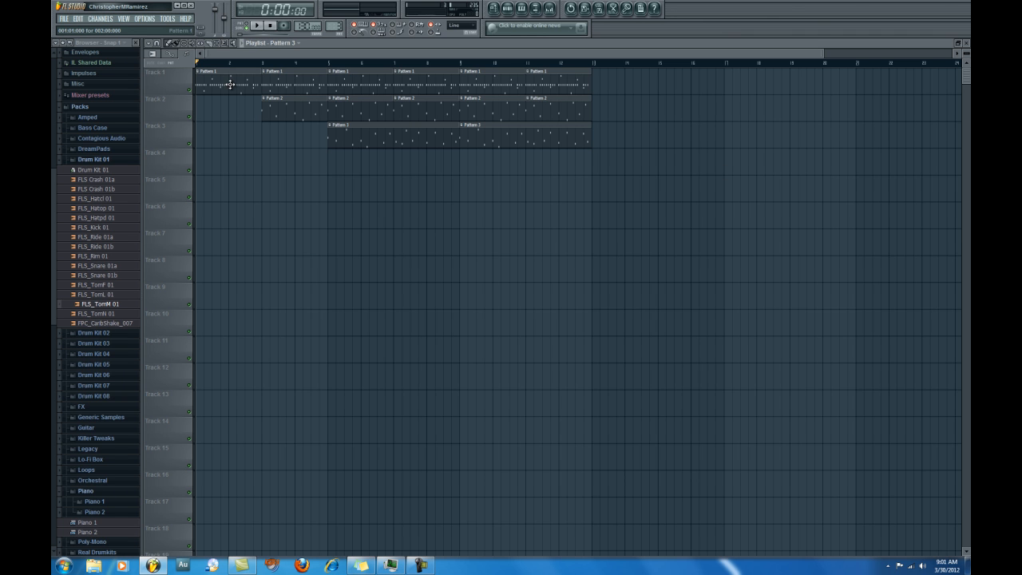
Play the three-track arrangement from the start, set the playback position just before bar 3, and listen again from there.
key(space)
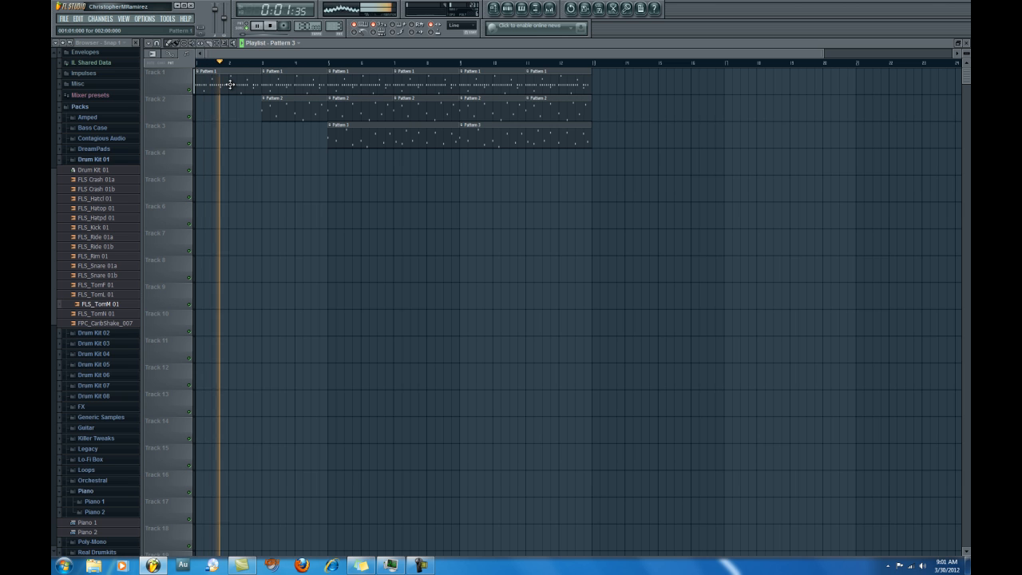
key(space)
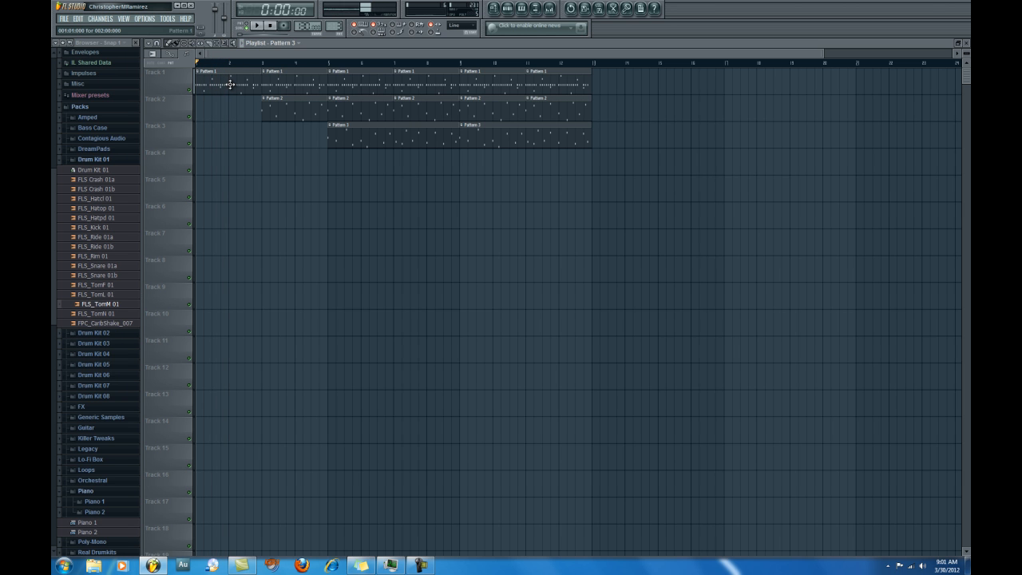
click(257, 26)
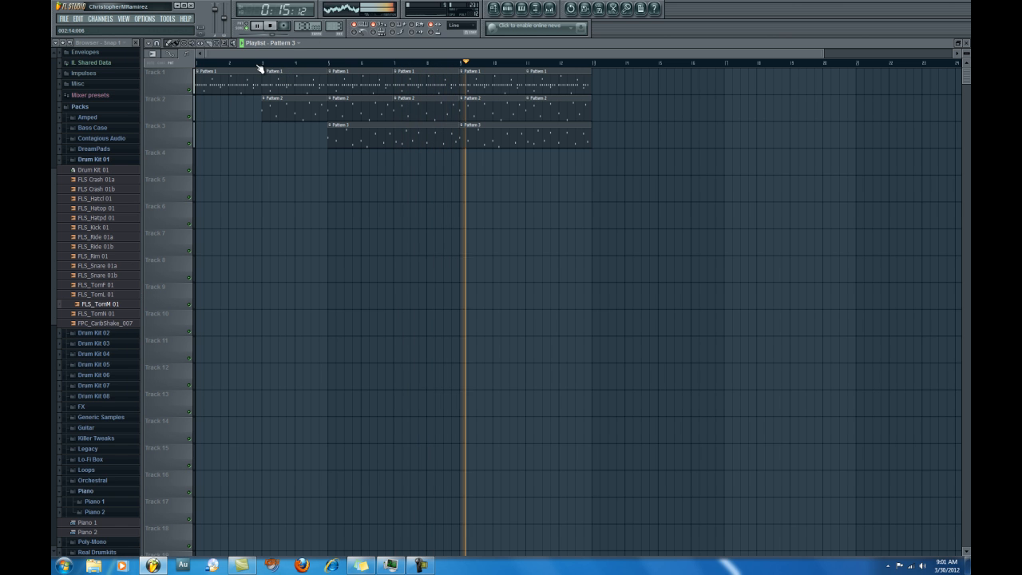
key(space)
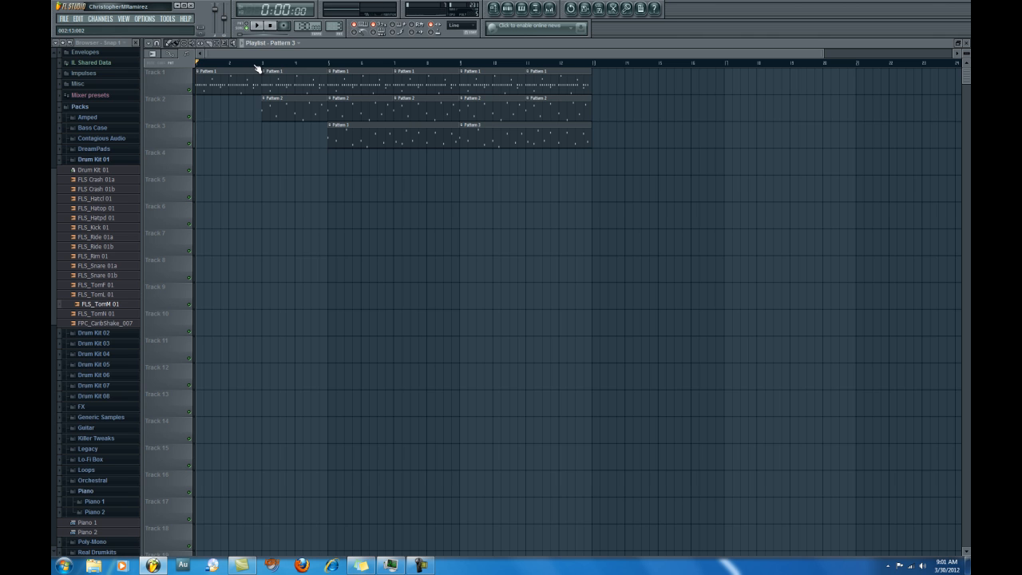
click(255, 64)
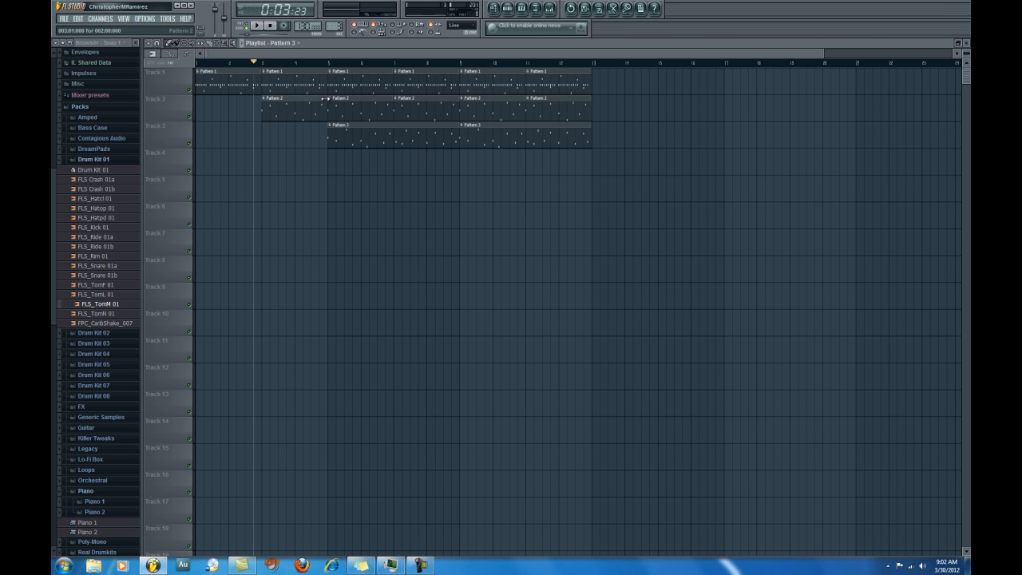
key(space)
key(space)
Set the SimSynth channel volume to 57% in the step sequencer and play the song to check the balance.
click(508, 10)
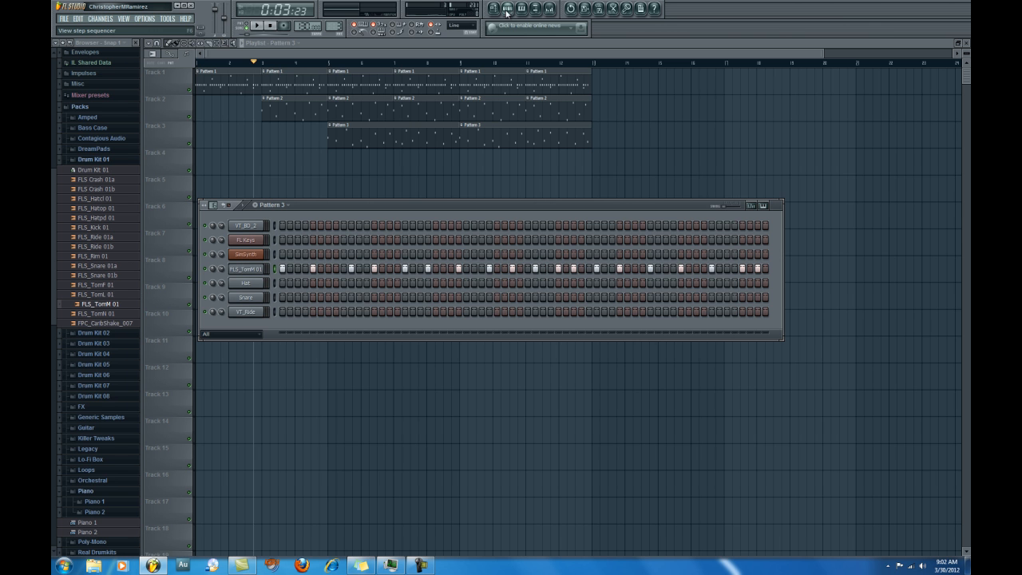
click(229, 255)
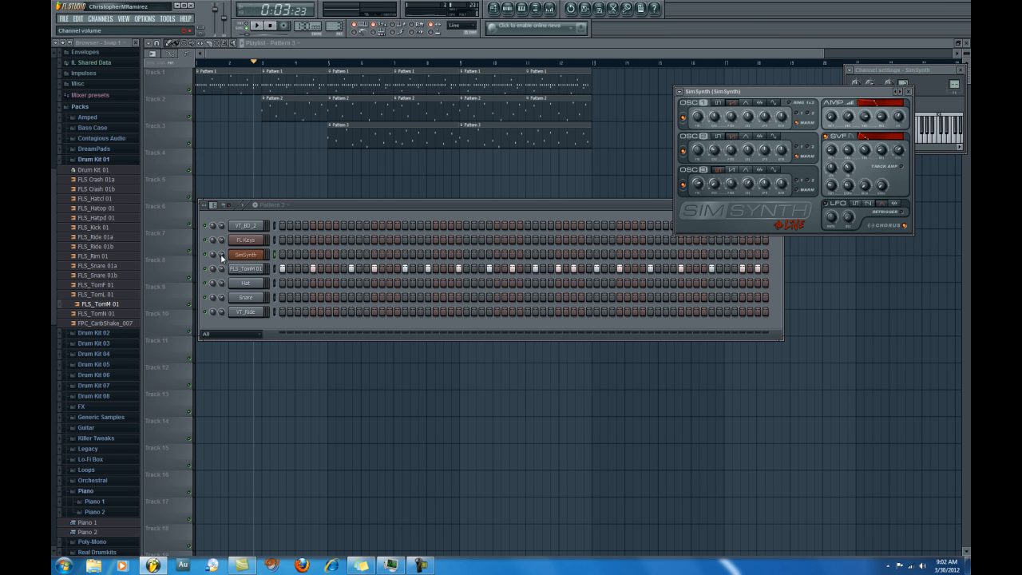
click(221, 257)
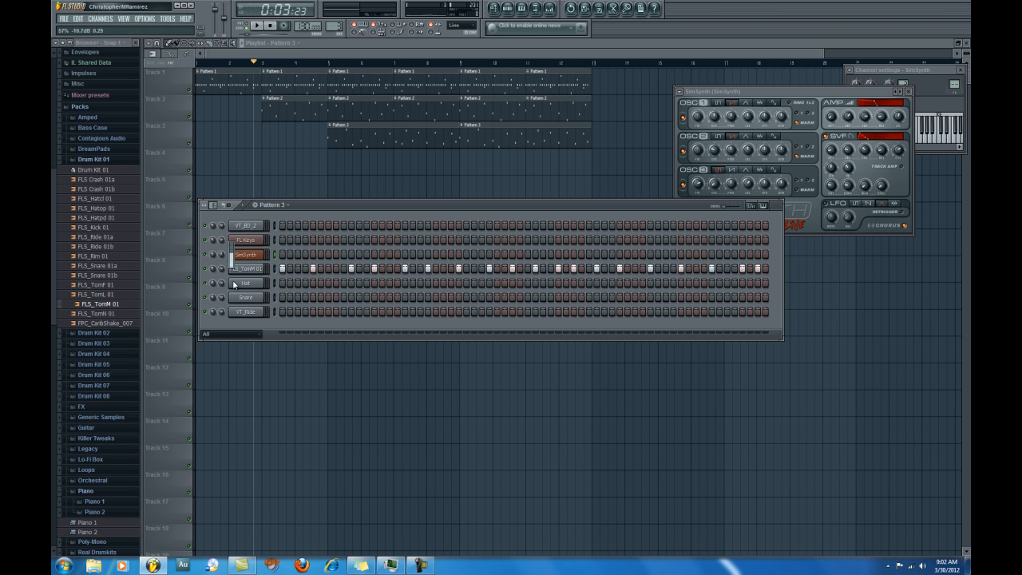
key(space)
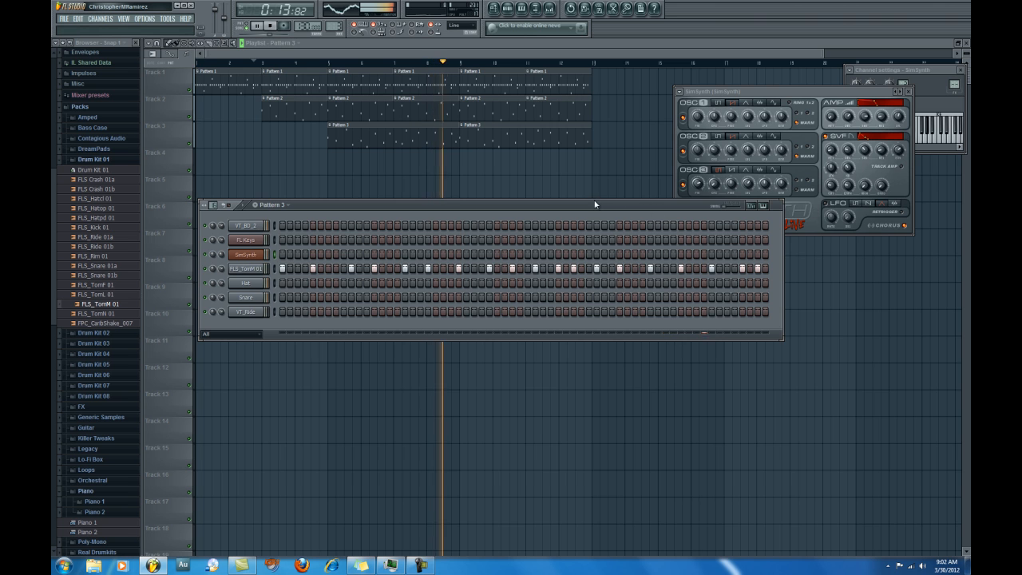
key(space)
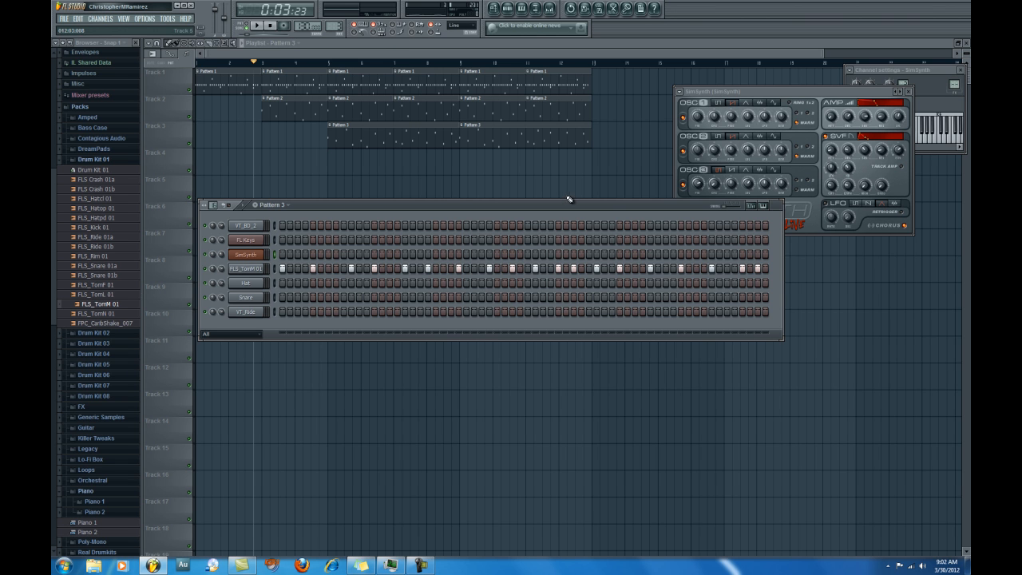
Examine the step graph editor's Pan parameter in Pattern 3, with the step sequencer moved up, and close the open windows.
drag(612, 210, 571, 216)
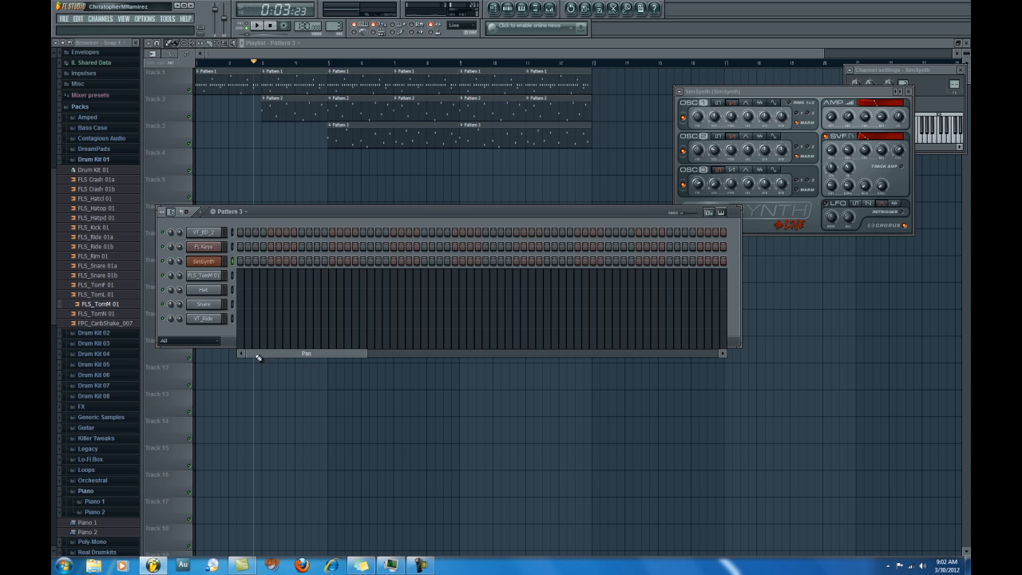
drag(283, 359, 252, 354)
drag(634, 214, 634, 139)
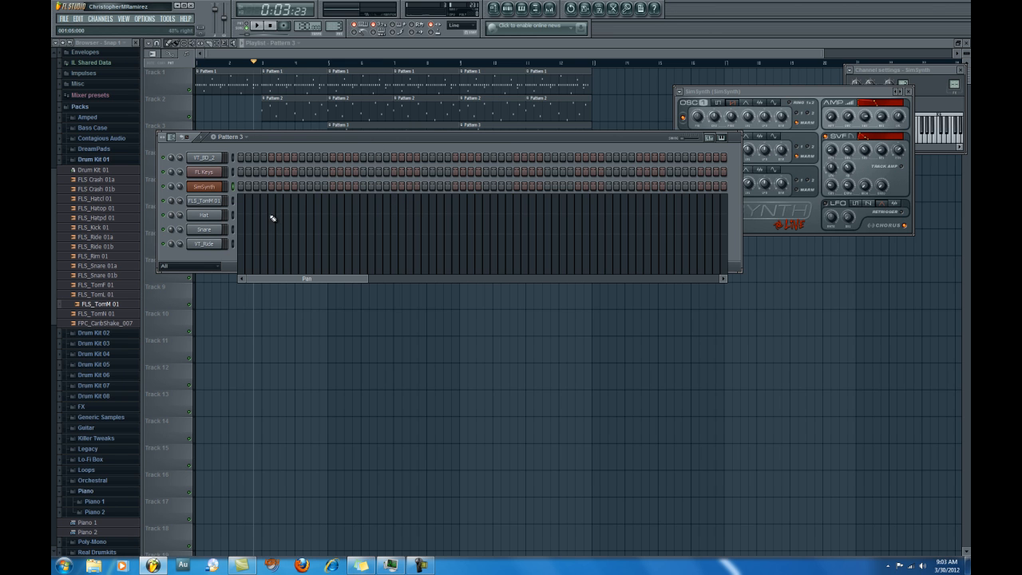
mouse_move(299, 280)
mouse_down()
mouse_move(703, 293)
mouse_move(283, 275)
mouse_up()
key(F12)
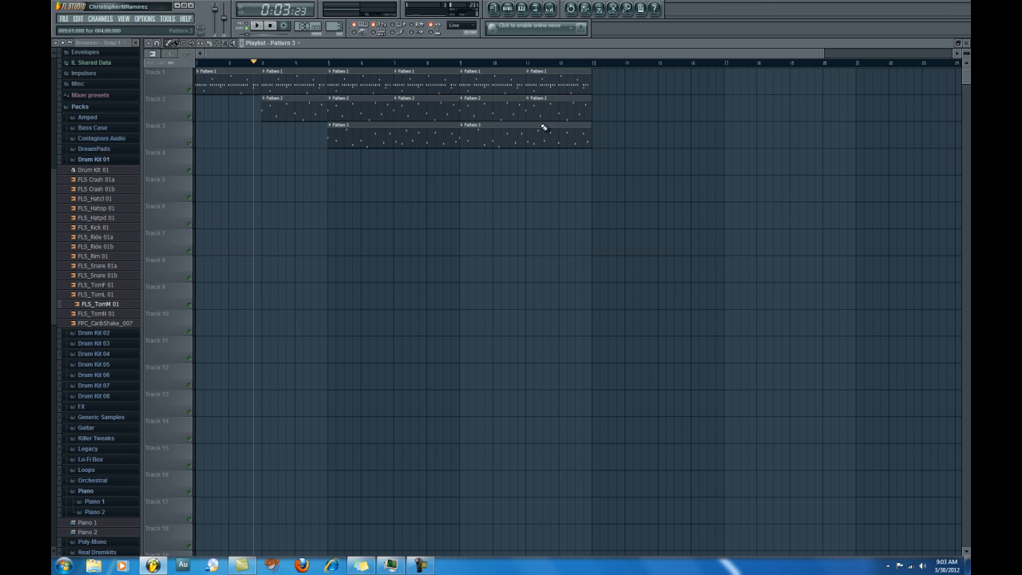
Show the step sequencer and the mixer, hide the browser, and place the mixer directly below the step sequencer.
click(508, 10)
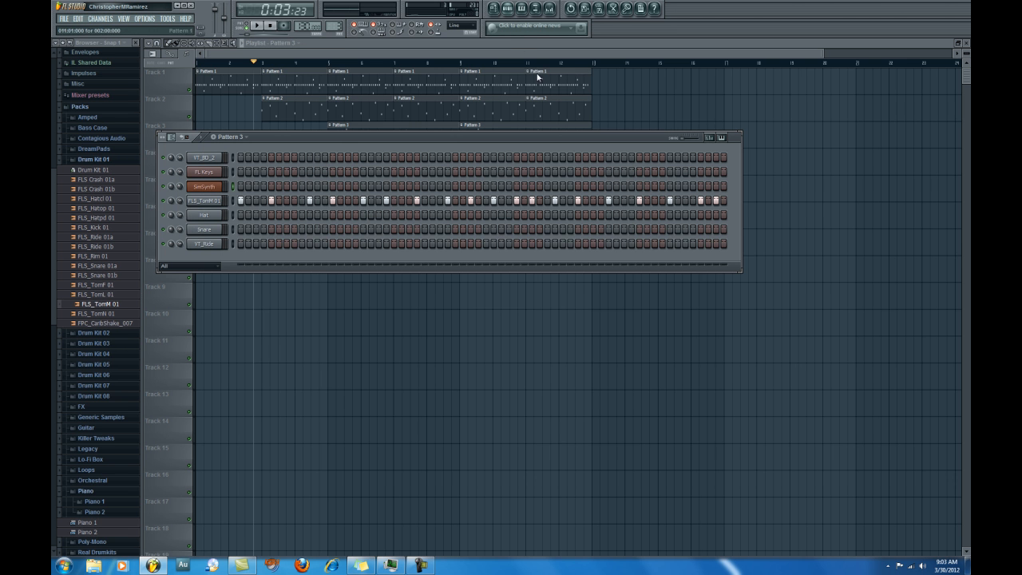
click(551, 8)
drag(520, 320, 491, 283)
click(134, 44)
drag(289, 280, 323, 284)
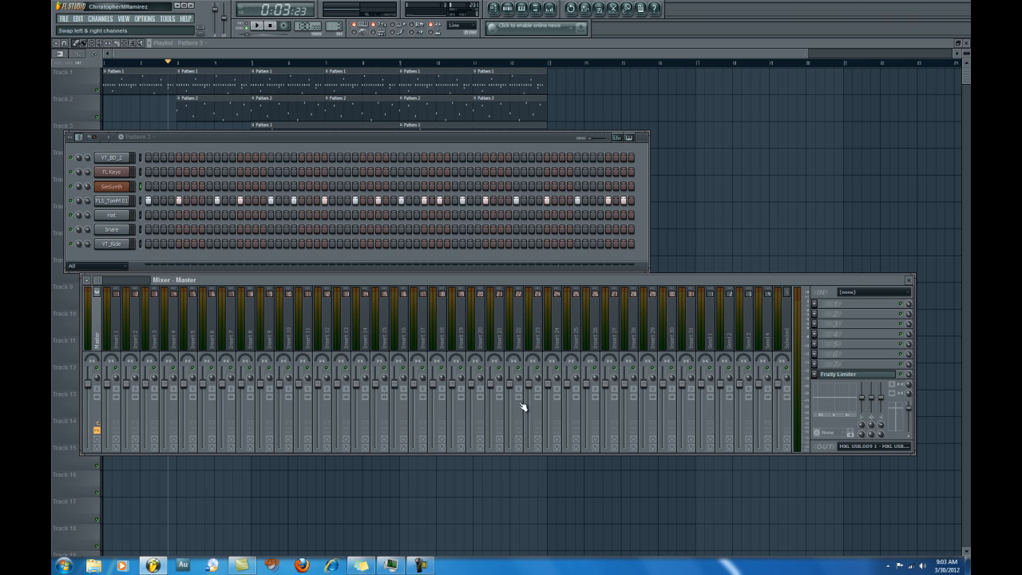
Select the VT_BD_2 channel and link it to mixer track Insert 5.
click(103, 172)
click(122, 163)
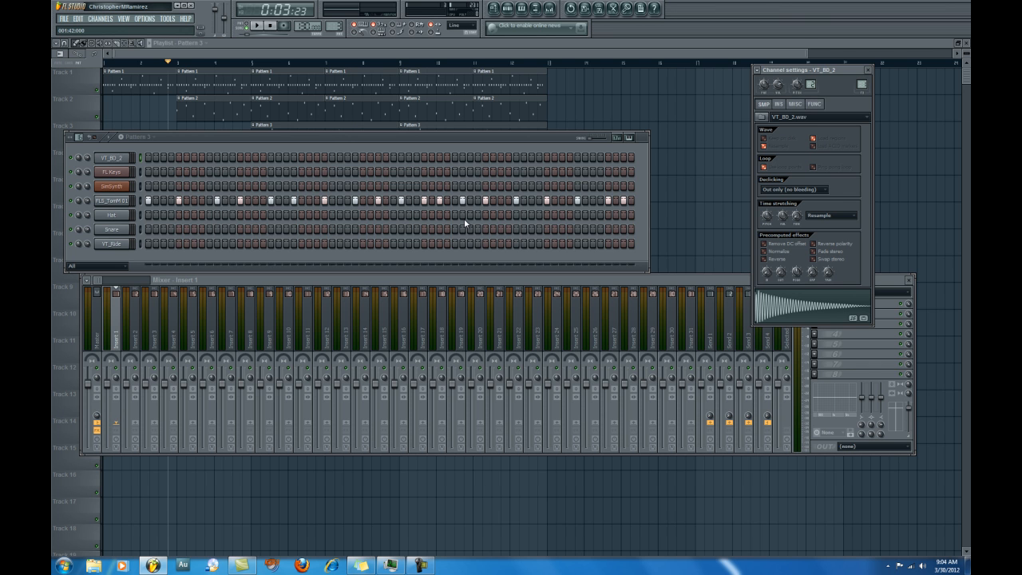
key(ctrl+l)
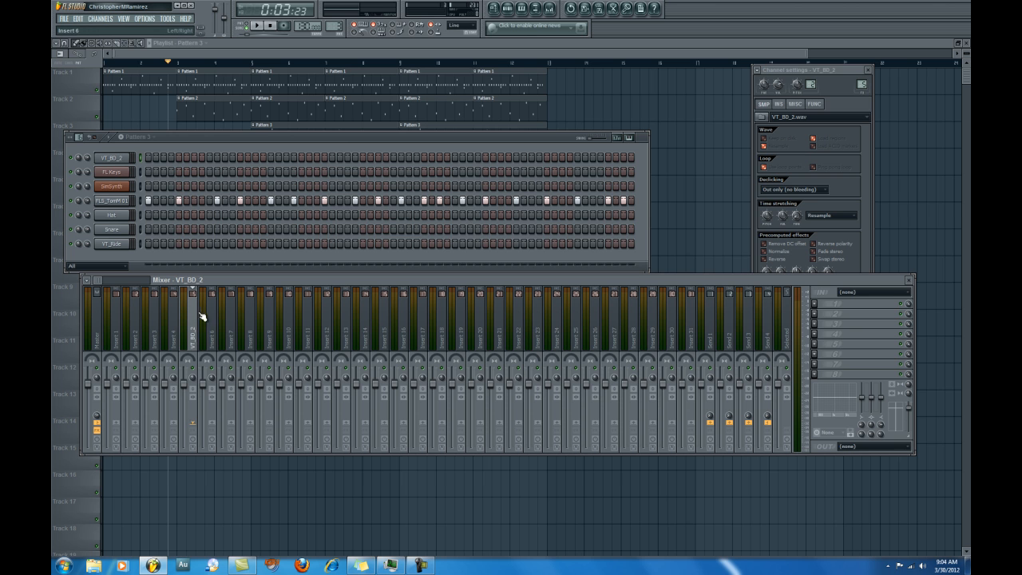
Move the FL Keys channel settings over the step sequencer and link the channel to mixer track Insert 6.
click(123, 176)
drag(146, 204, 329, 215)
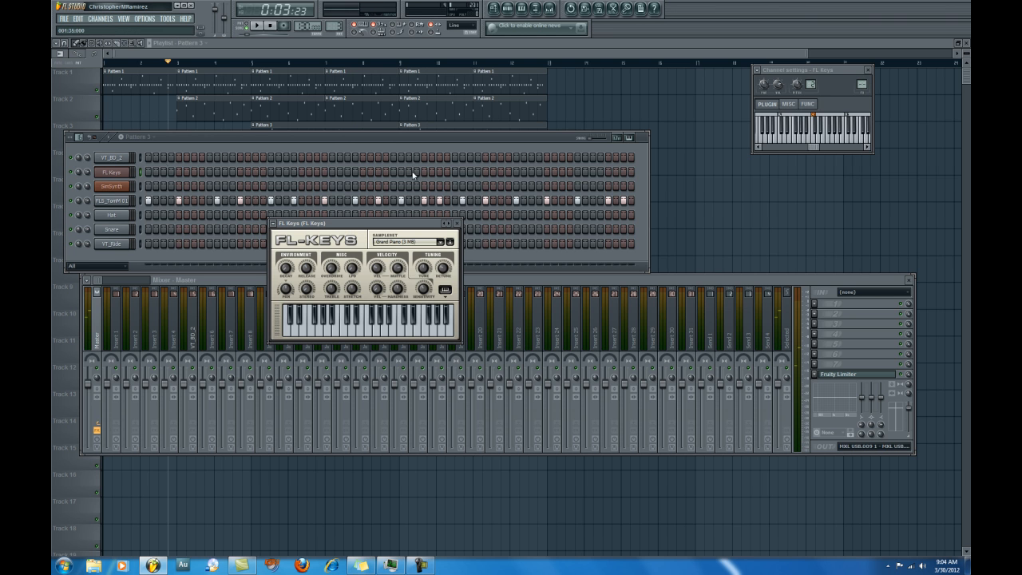
click(112, 175)
click(118, 172)
drag(842, 72, 556, 99)
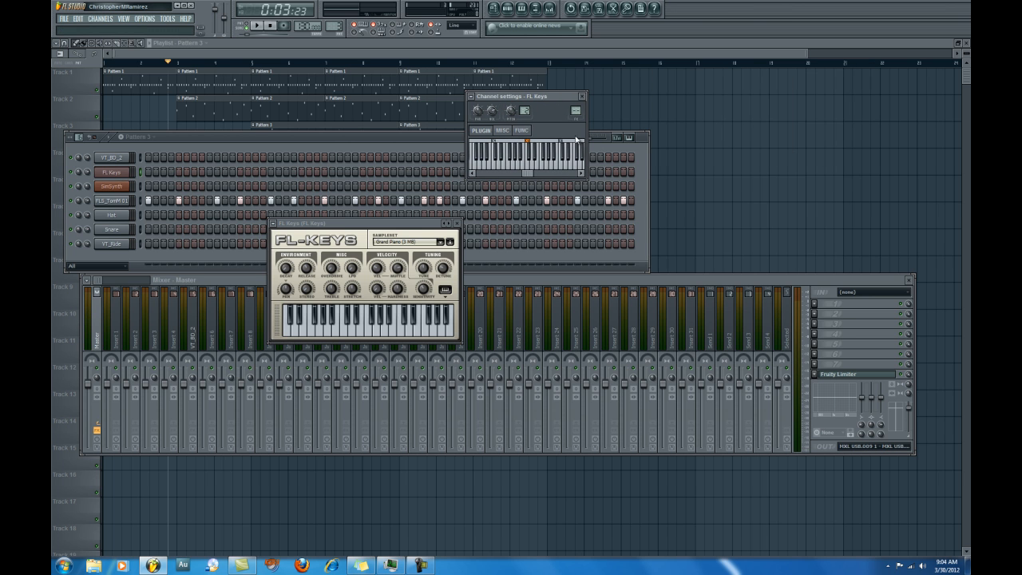
key(ctrl+l)
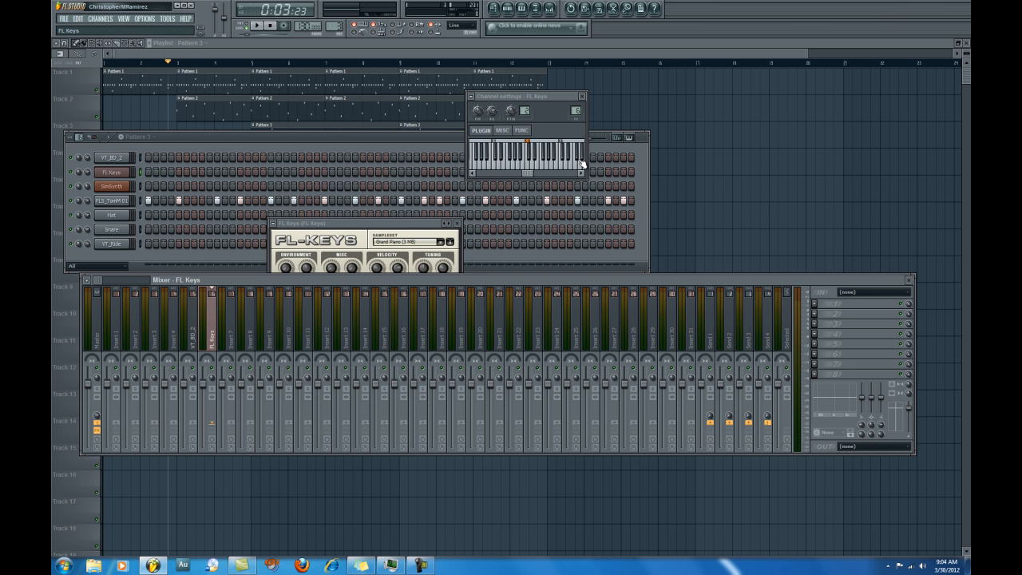
Select the SimSynth channel and link it to mixer track Insert 7.
click(122, 188)
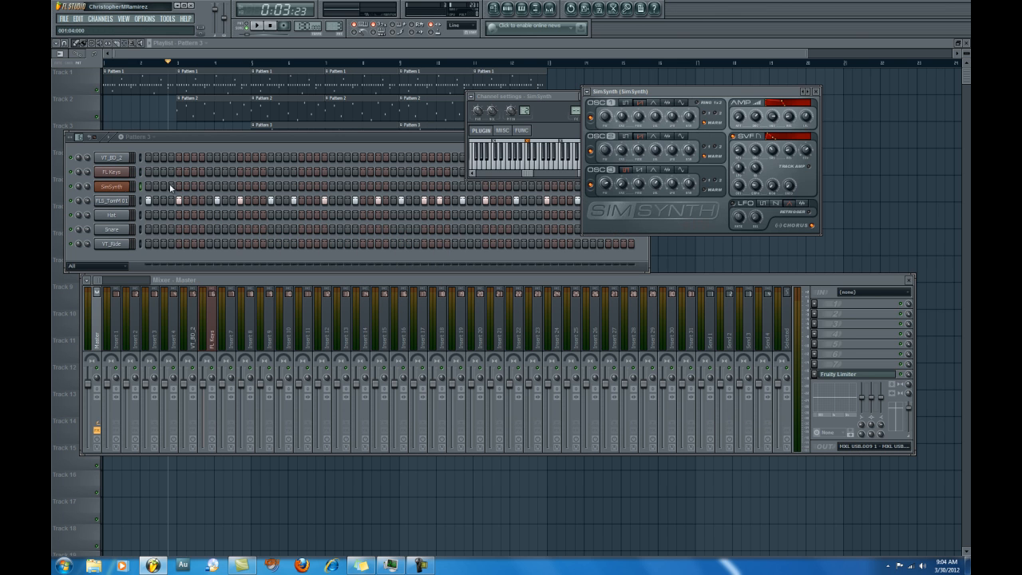
click(564, 96)
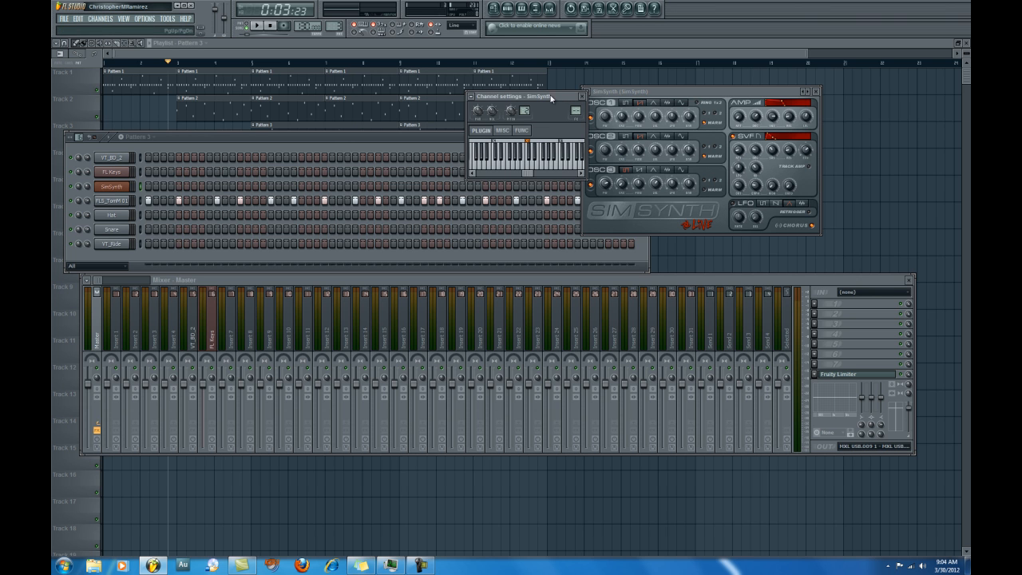
click(499, 151)
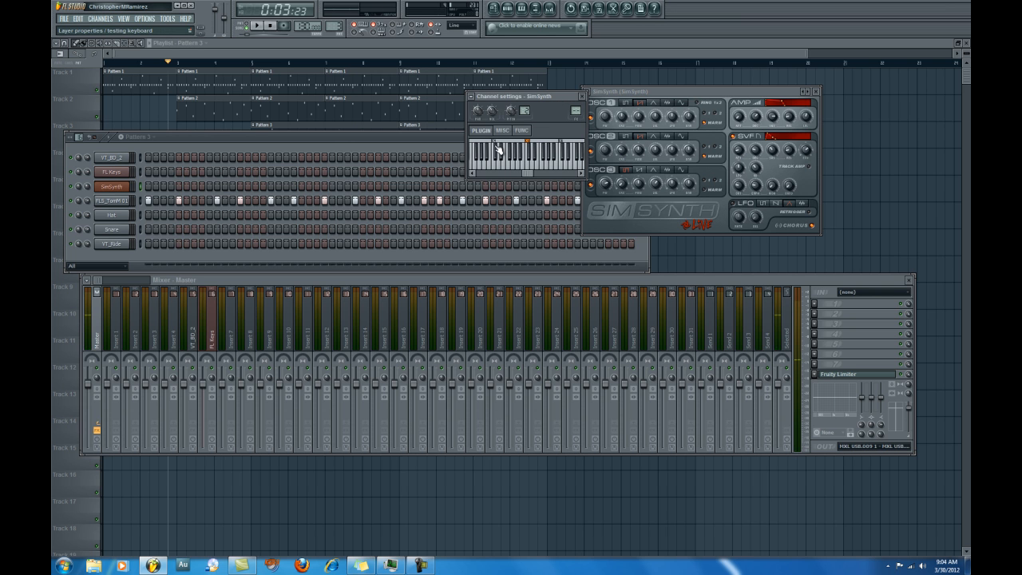
key(ctrl+l)
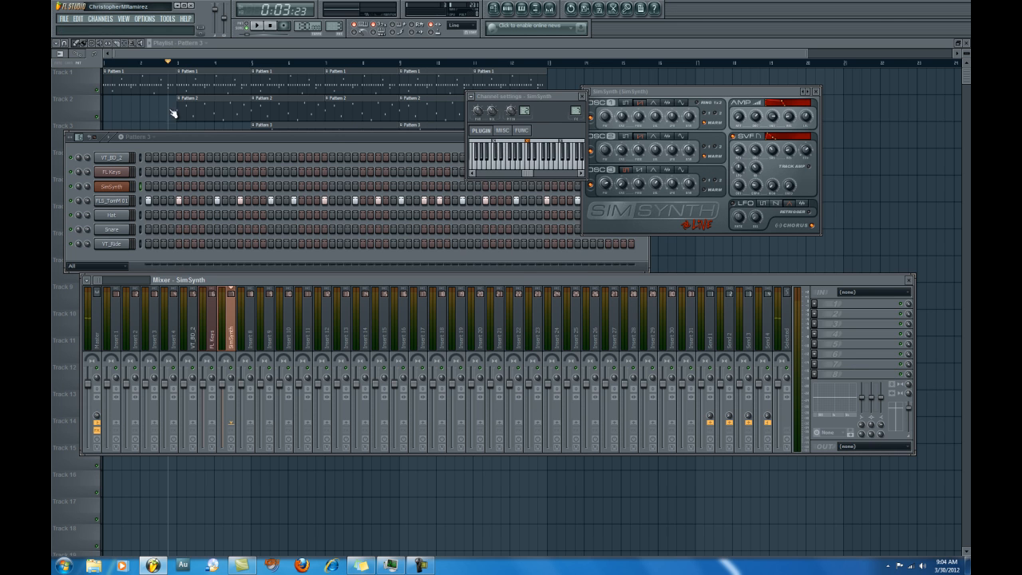
Open the FLS_TomM 01 channel settings and link the channel to mixer track Insert 2.
click(112, 202)
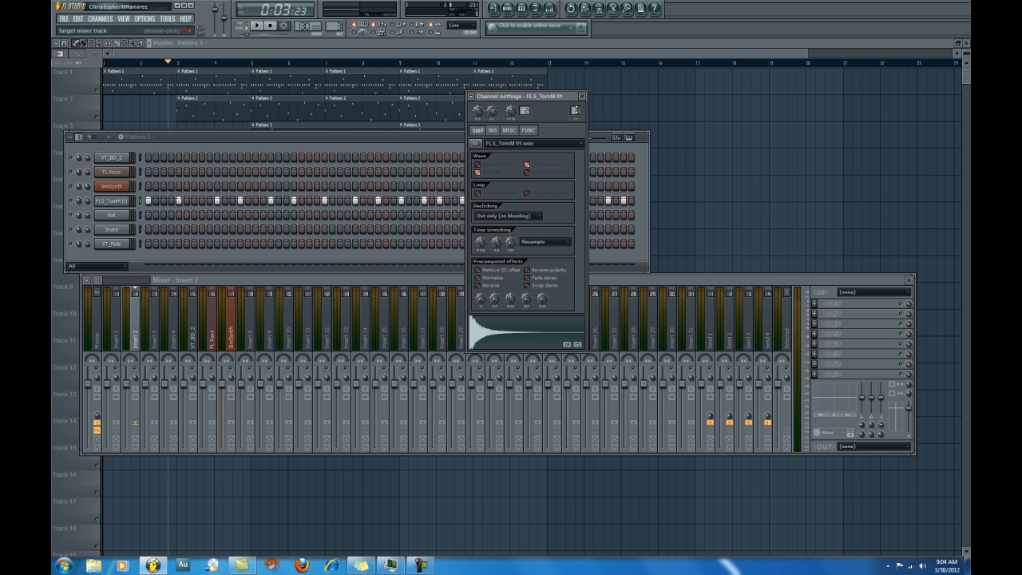
drag(576, 111, 590, 271)
double_click(575, 111)
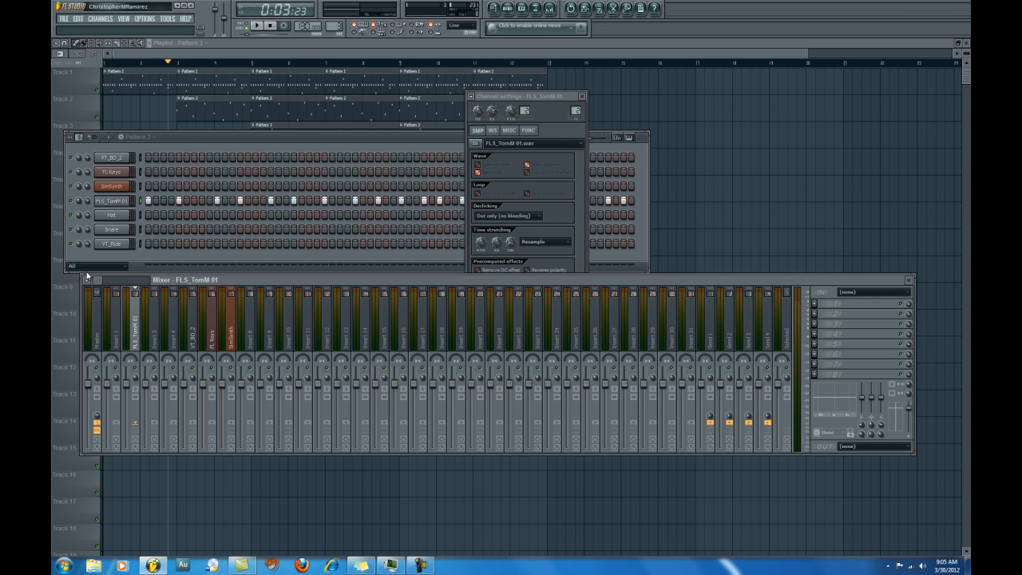
Link the Hat, Snare and VT_Ride channels to mixer tracks Insert 3, Insert 4 and Insert 8.
click(113, 216)
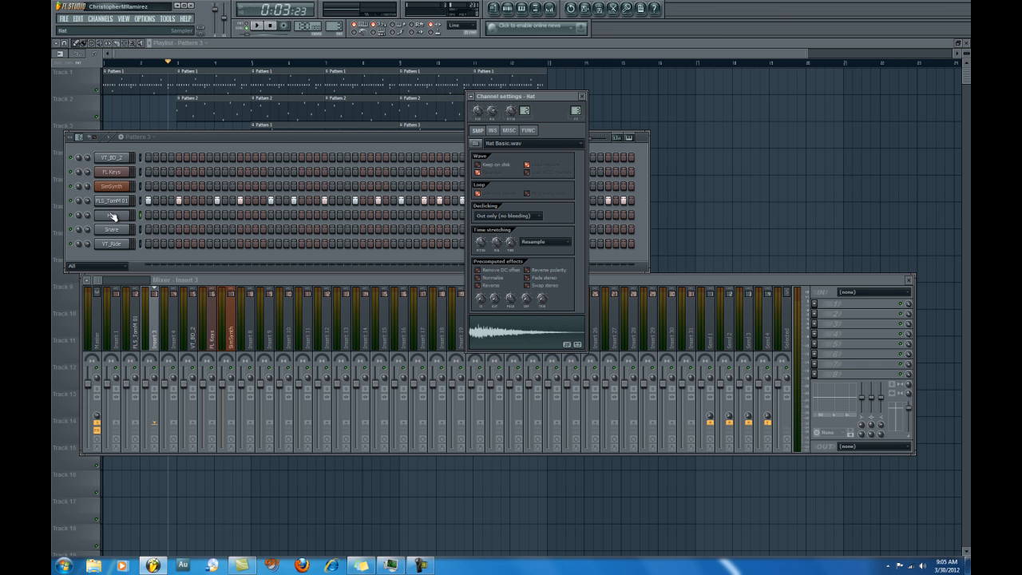
click(112, 231)
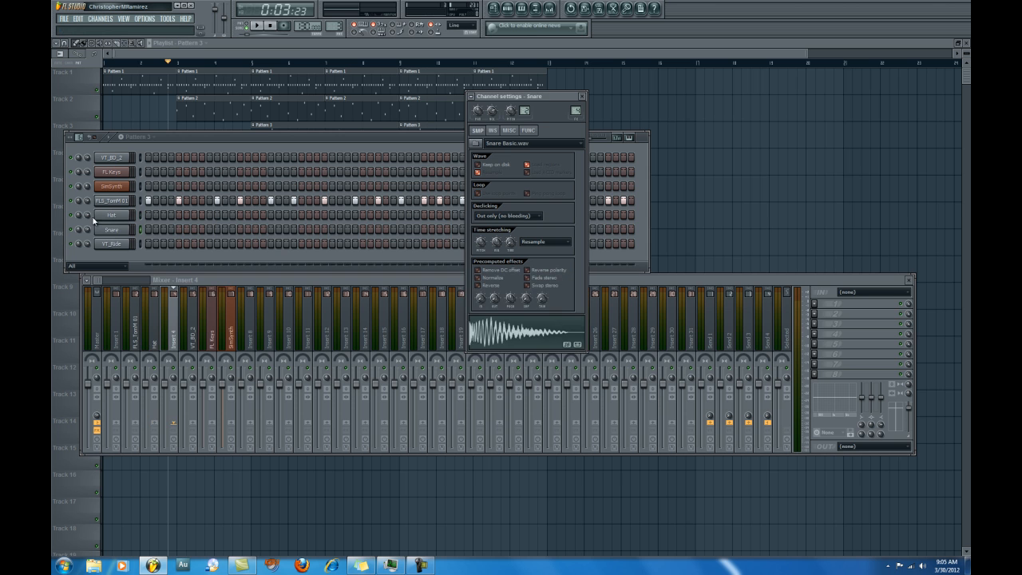
click(107, 245)
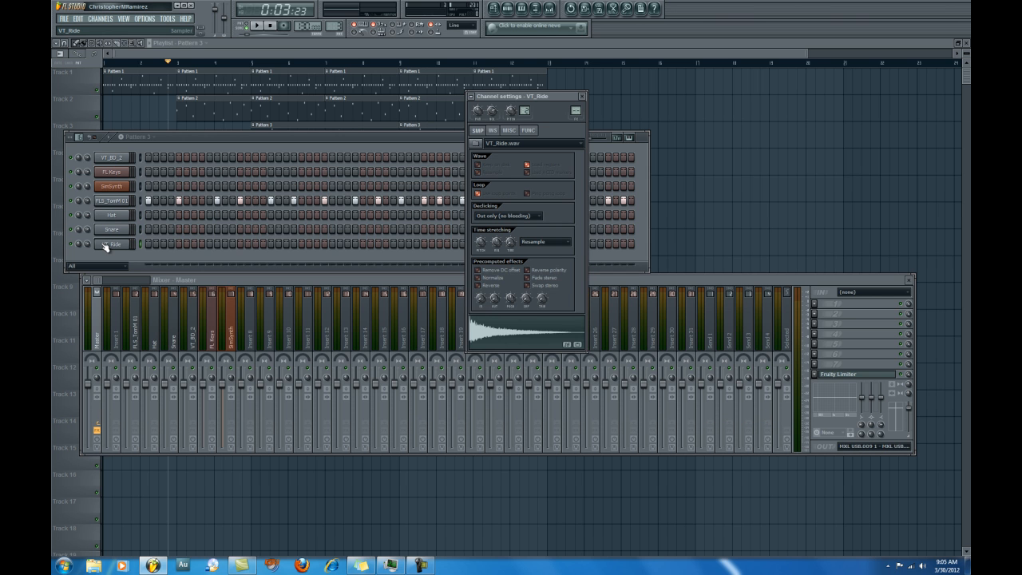
key(ctrl+l)
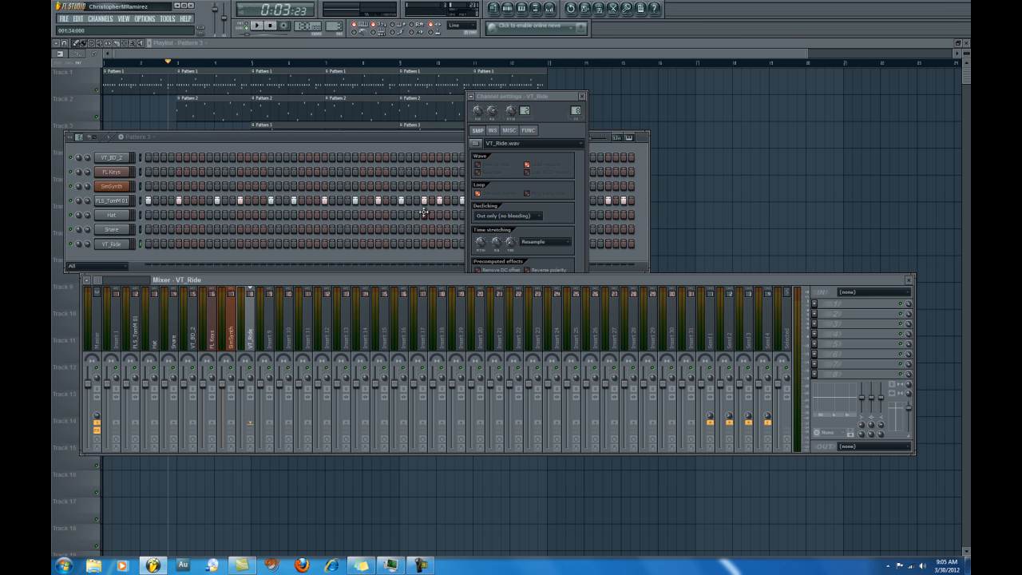
Play the song to check the mixer levels of the linked channels, with the Snare track selected, and stop playback.
key(space)
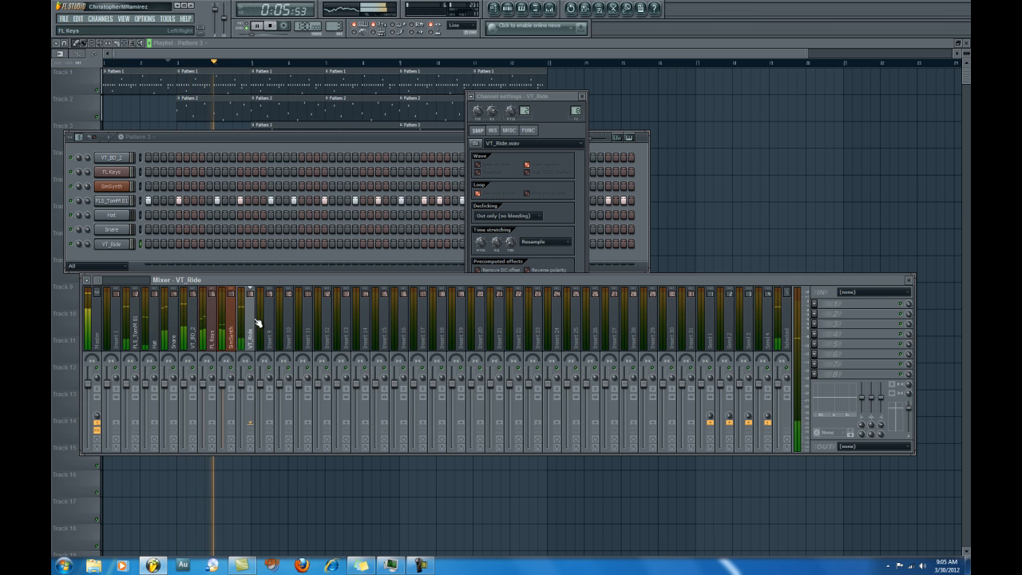
click(170, 344)
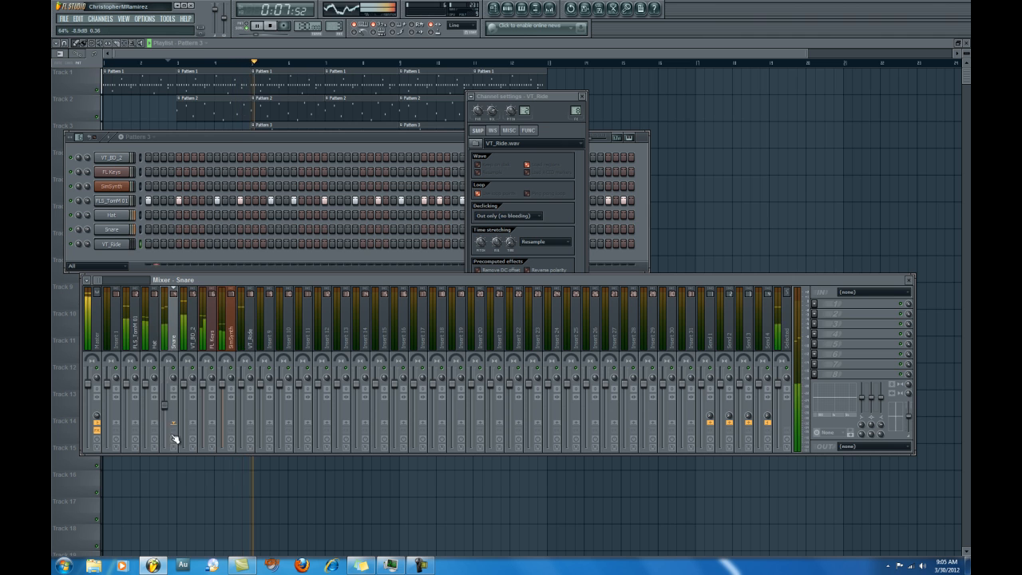
key(space)
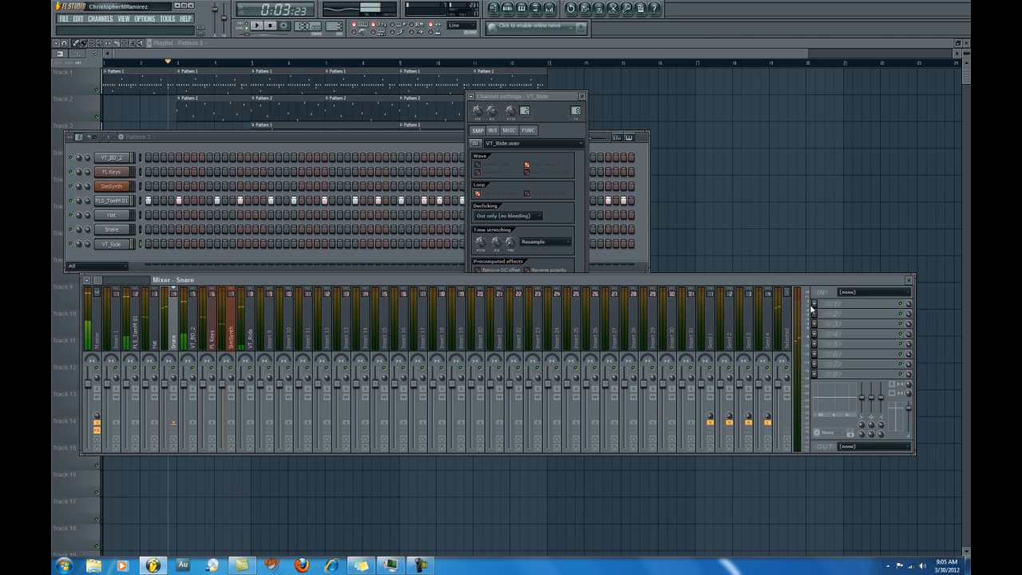
Narrow the mixer window and look through the effect plugins available for the Snare track's first slot.
drag(915, 314, 475, 332)
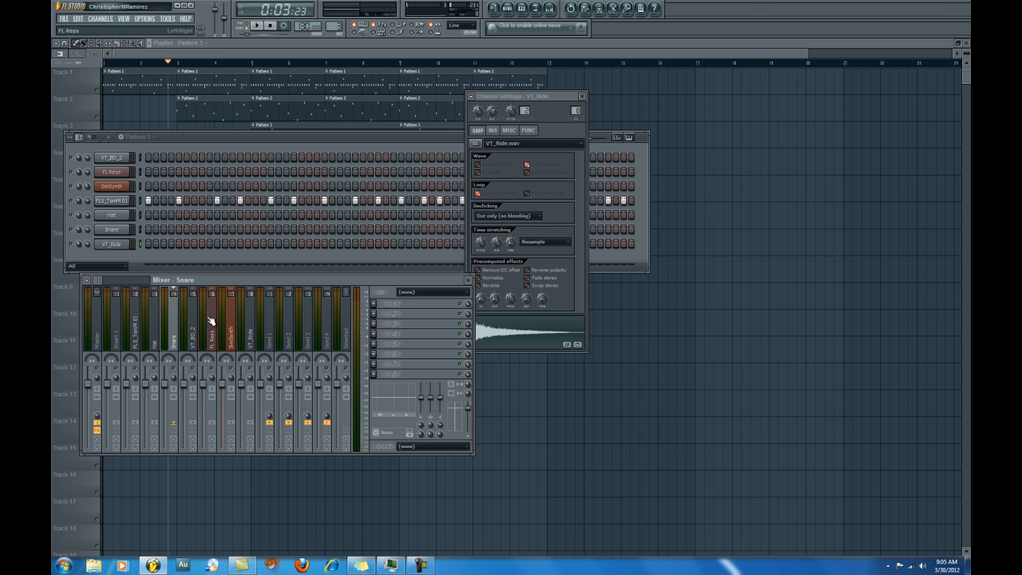
click(380, 307)
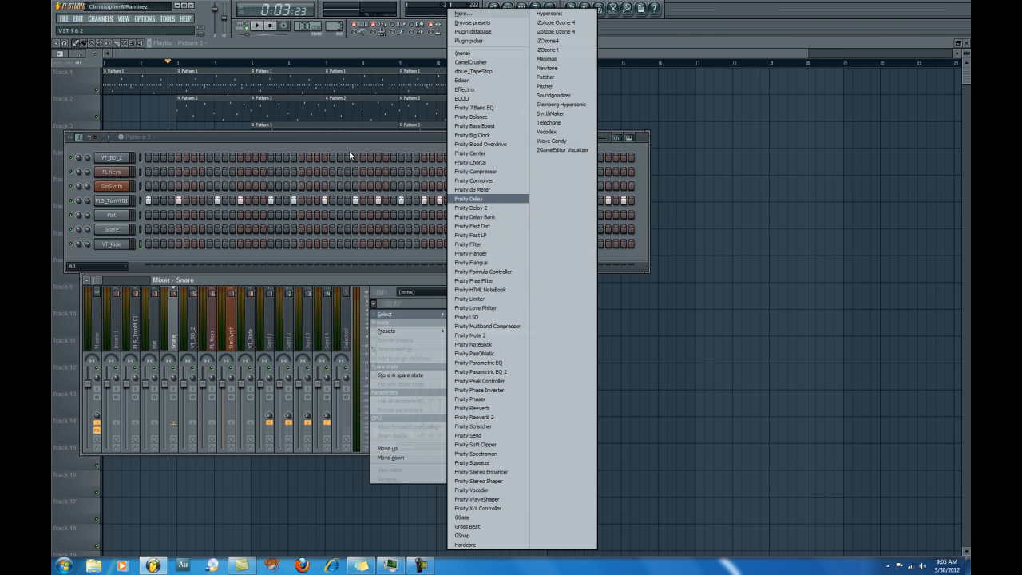
click(393, 139)
Move the mixer up over the step sequencer and view the automation options for the FL Keys track's volume.
drag(294, 280, 302, 215)
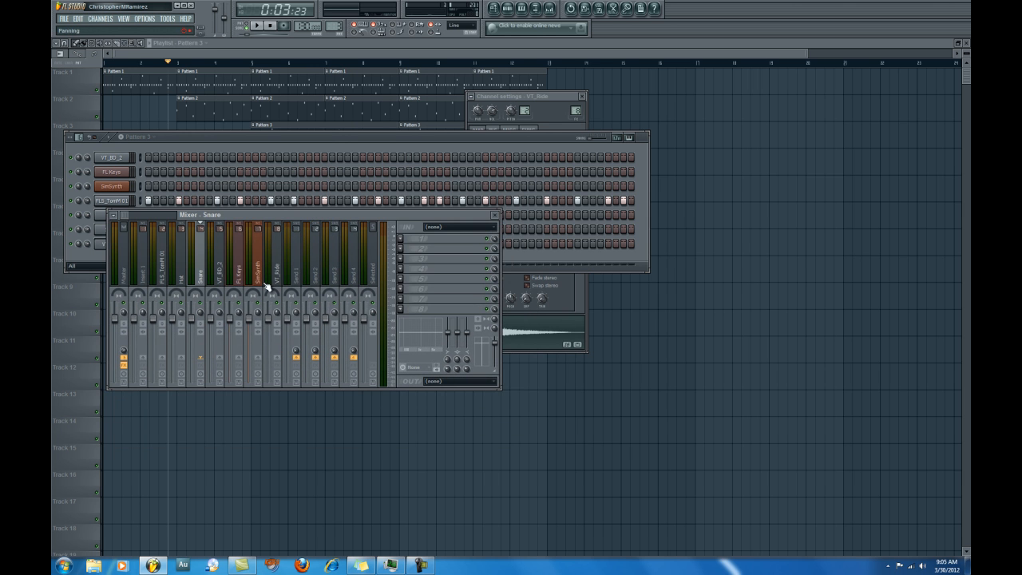
right_click(233, 320)
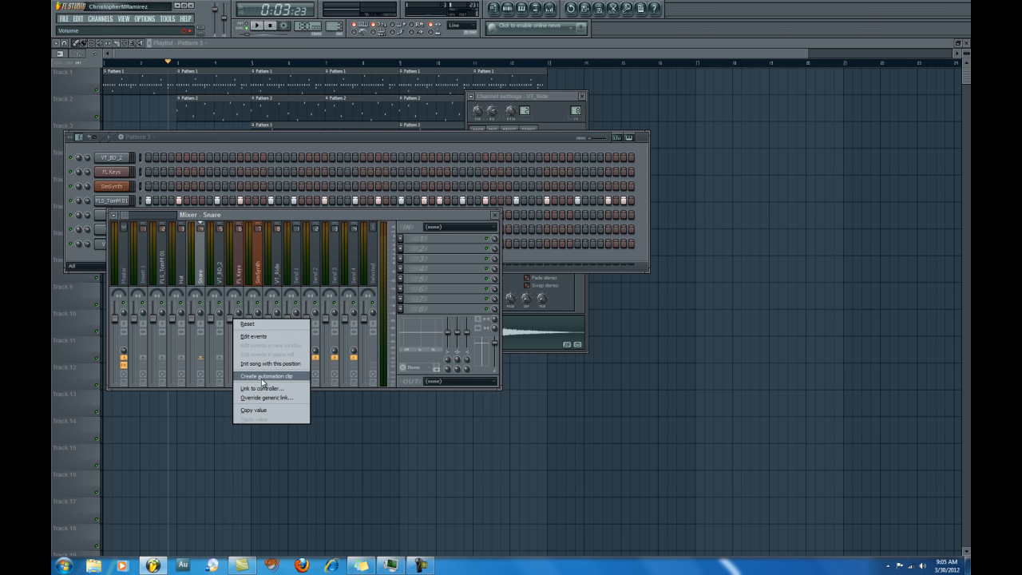
click(428, 138)
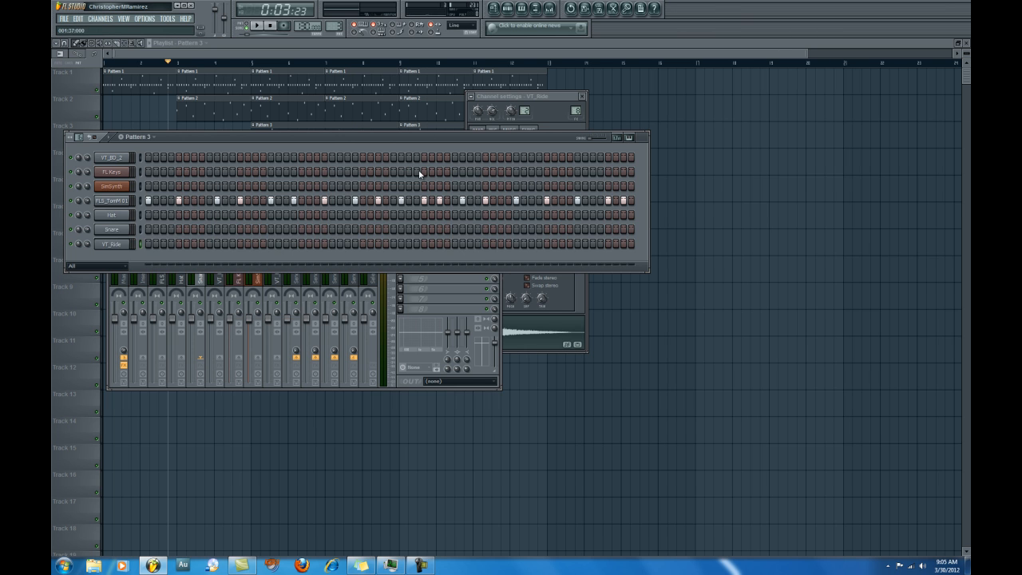
Bring the playlist in front of the mixer and step sequencer.
click(412, 354)
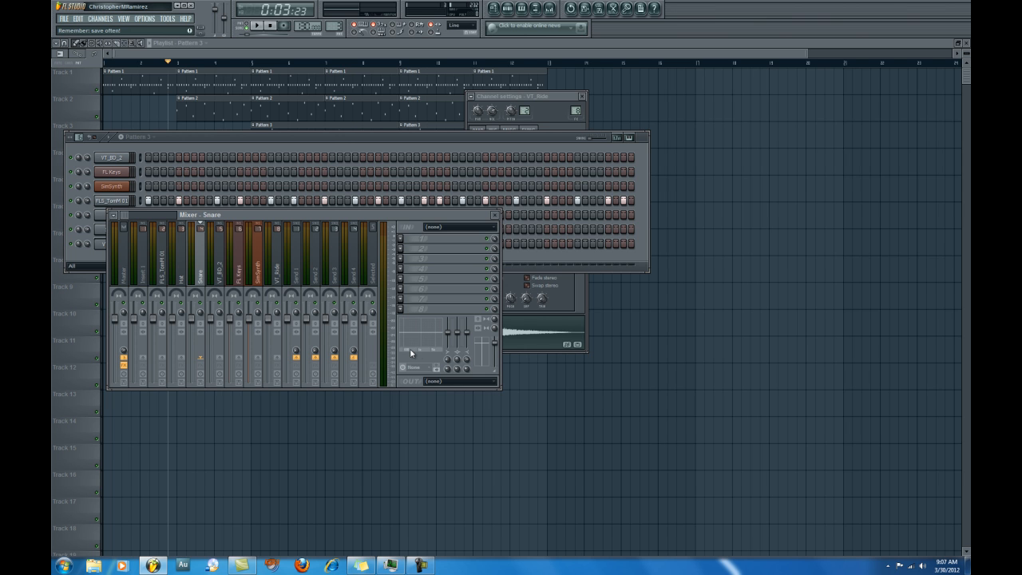
click(376, 44)
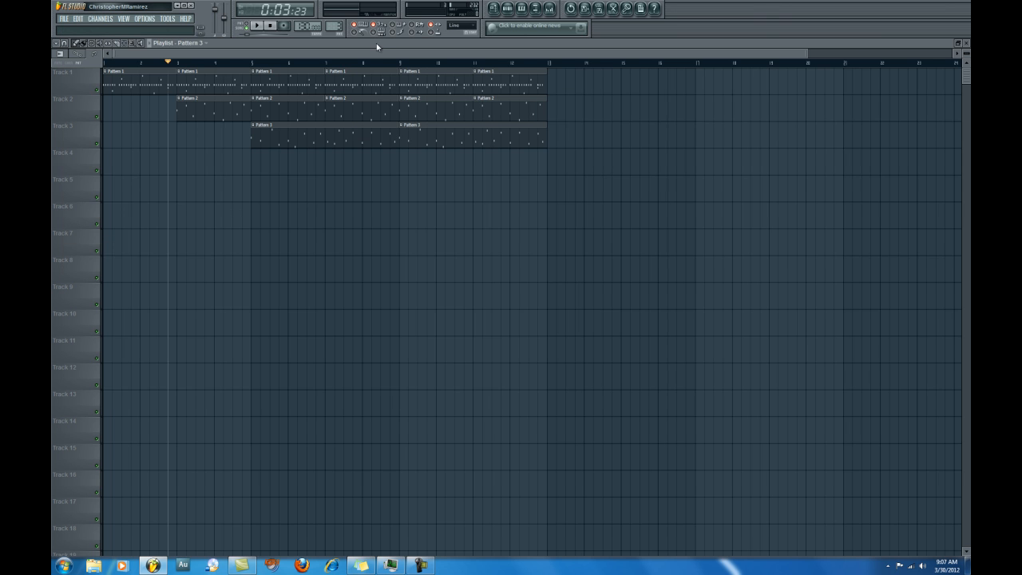